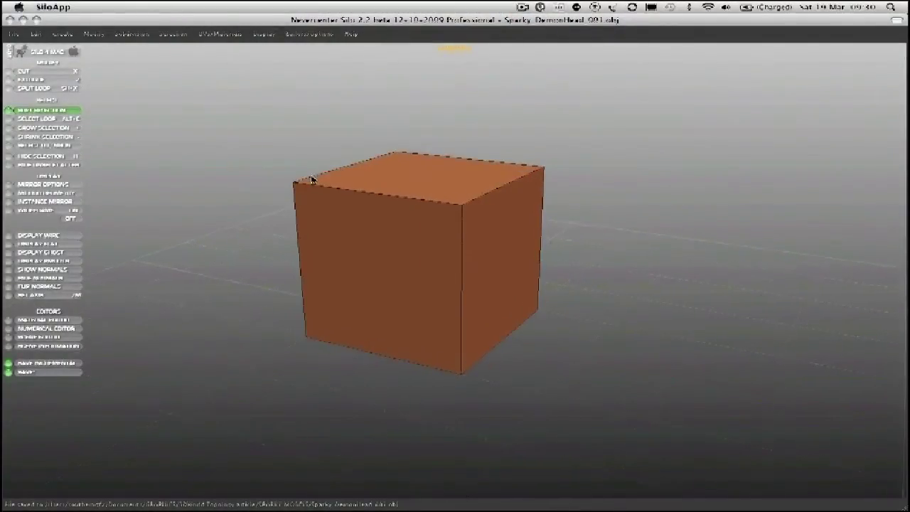
- Switch to face selection, pick the cube's front and top faces, and turn Soft Selection off
scroll(323, 190, up, 1)
middle_drag(315, 196, 335, 183)
key(d)
click(398, 247)
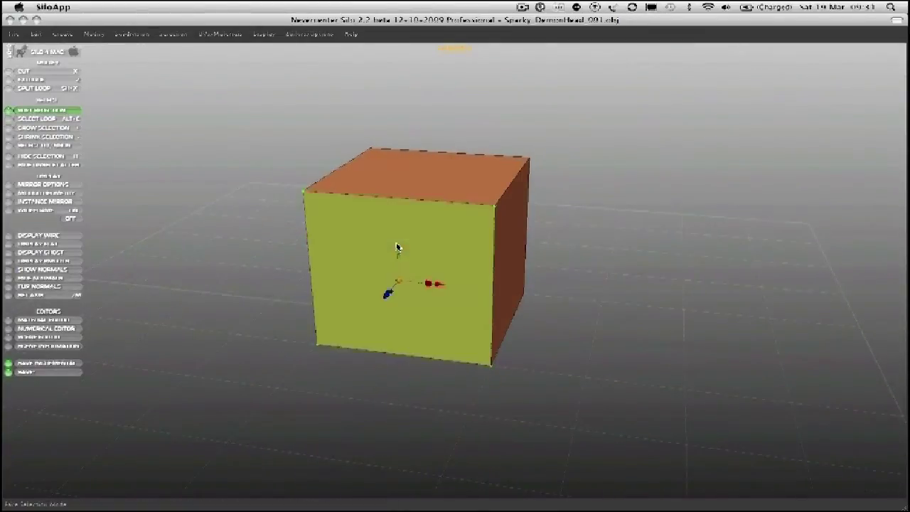
shift+click(434, 181)
click(40, 112)
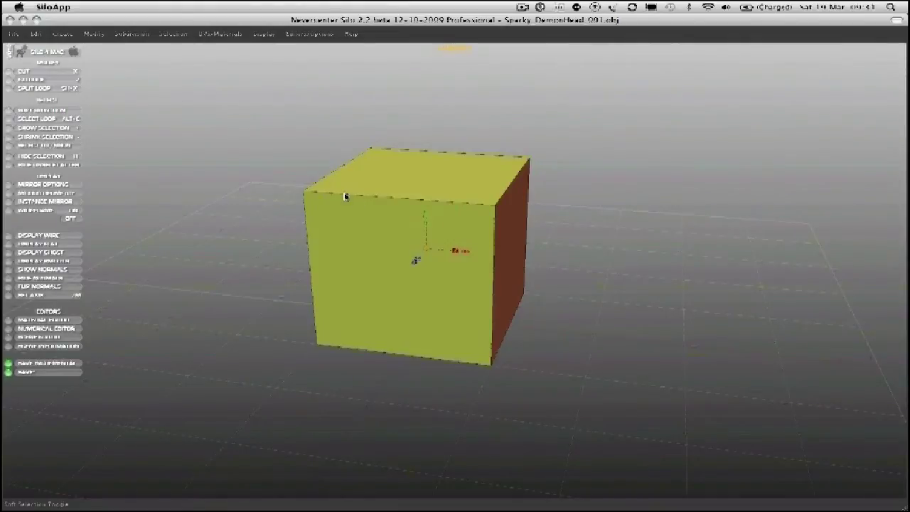
- Retry picking the top and front faces from a new angle, then clear the selection
alt+drag(412, 193, 400, 221)
key(super+z)
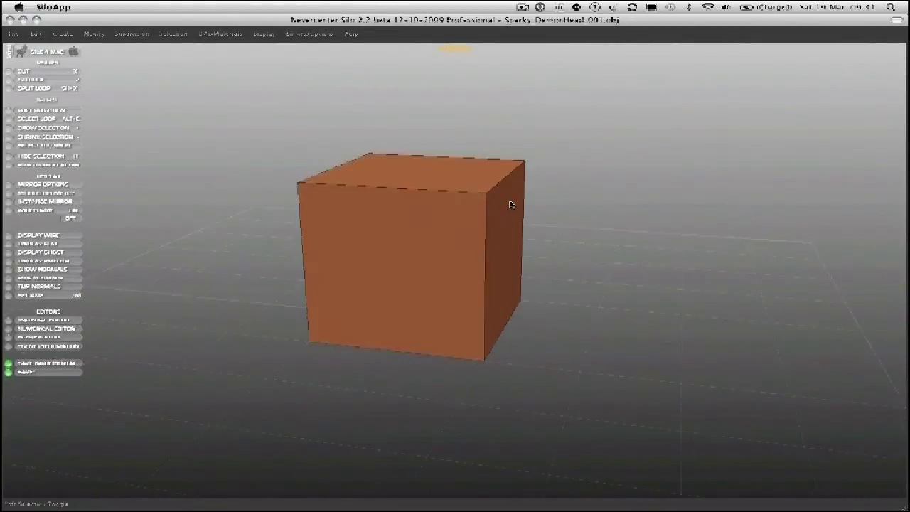
alt+drag(509, 205, 392, 195)
click(393, 192)
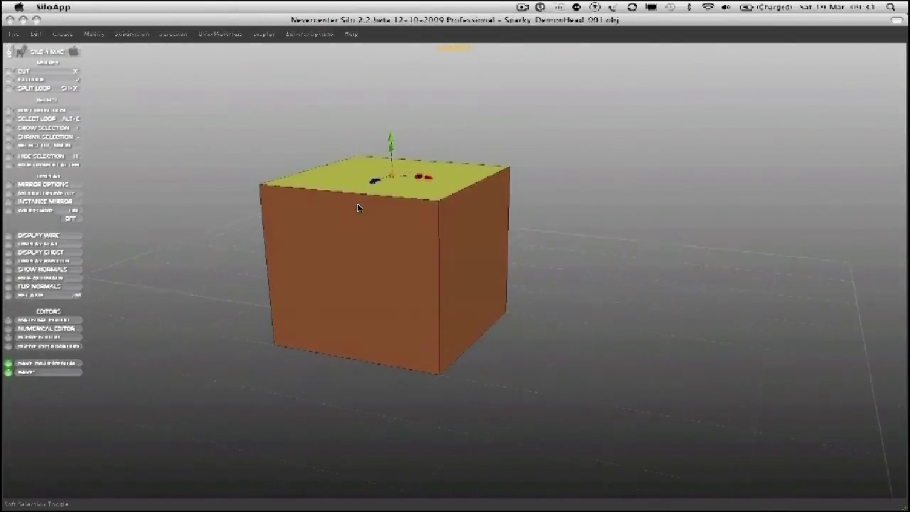
click(524, 143)
click(408, 185)
shift+click(376, 236)
click(239, 179)
- Select the cube's top and front faces and orbit around to inspect them
alt+drag(244, 173, 280, 176)
click(373, 179)
shift+click(375, 233)
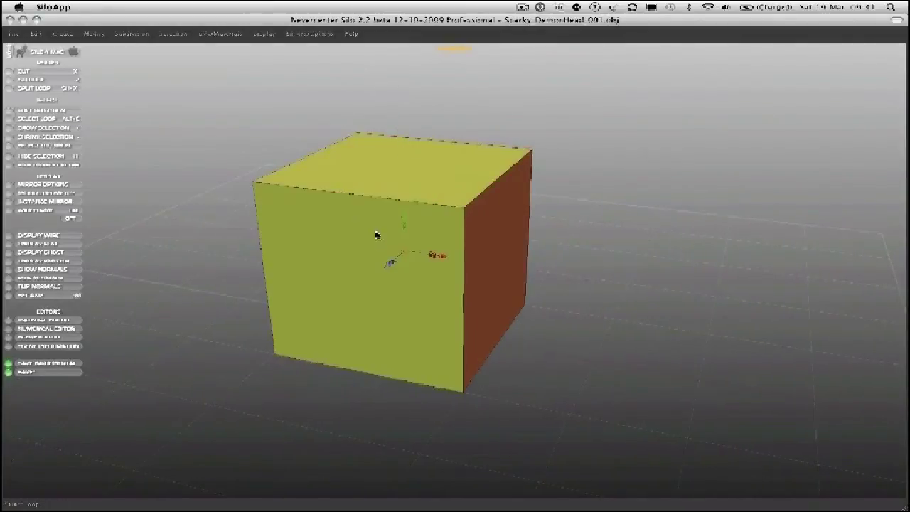
alt+drag(374, 183, 397, 192)
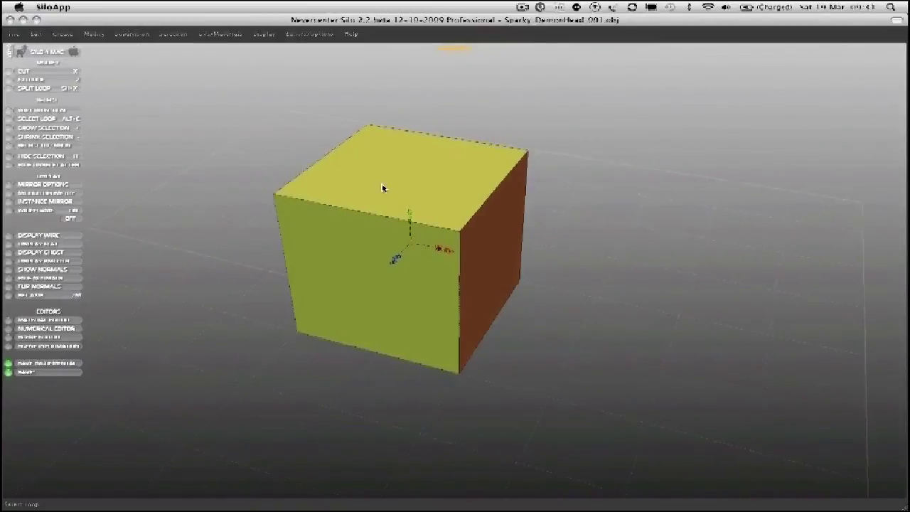
scroll(395, 191, up, 2)
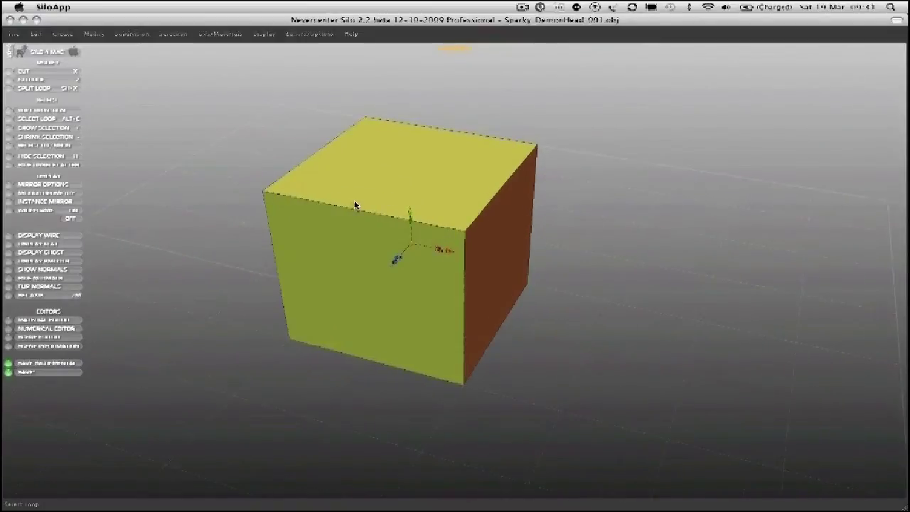
mouse_move(272, 233)
alt+mouse_down()
mouse_move(268, 218)
mouse_move(277, 226)
alt+mouse_up()
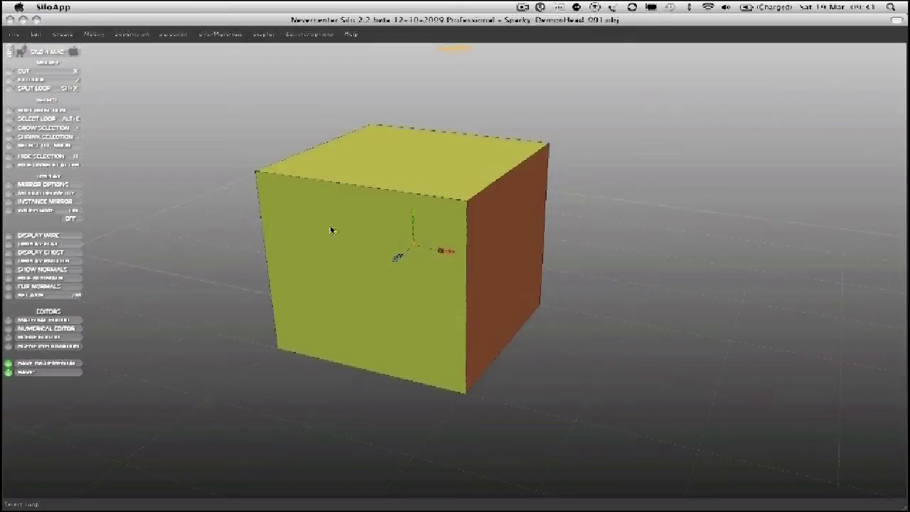
mouse_move(235, 179)
alt+mouse_down()
mouse_move(382, 165)
mouse_move(381, 225)
mouse_move(331, 203)
mouse_move(358, 217)
mouse_move(246, 218)
mouse_move(359, 224)
alt+mouse_up()
- Split an edge loop down the middle of the cube through its top face
shift+click(399, 181)
key(shift+x)
alt+drag(399, 181, 495, 254)
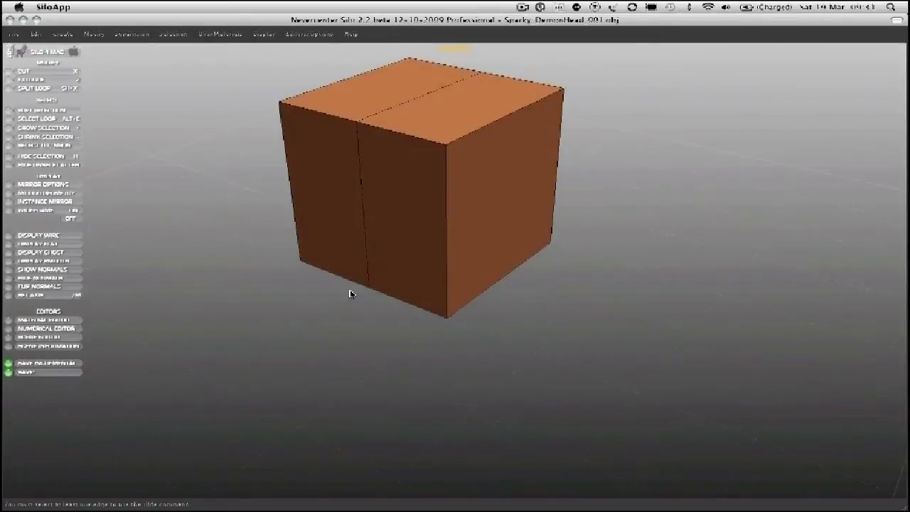
alt+drag(349, 294, 319, 310)
alt+drag(460, 171, 516, 282)
alt+drag(452, 243, 459, 198)
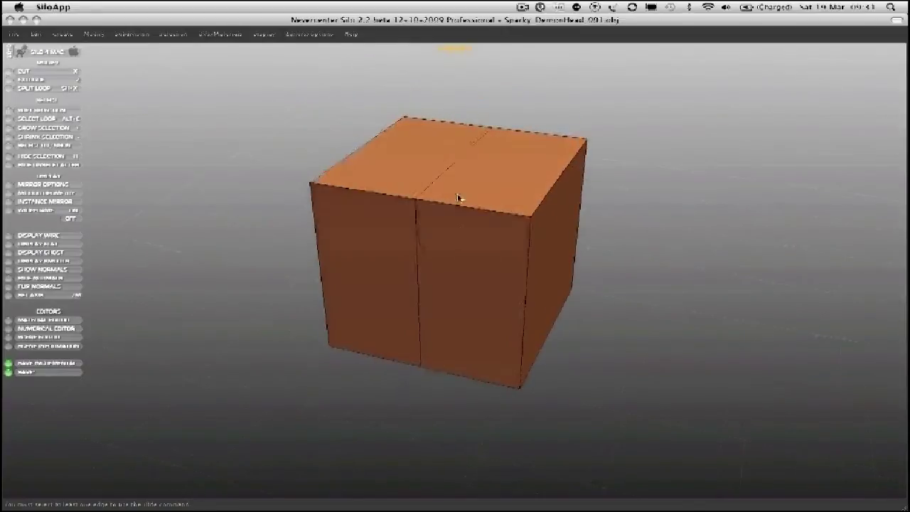
- Delete the left half's top and front faces and their leftover outline
key(3)
click(416, 183)
shift+click(386, 248)
key(Delete)
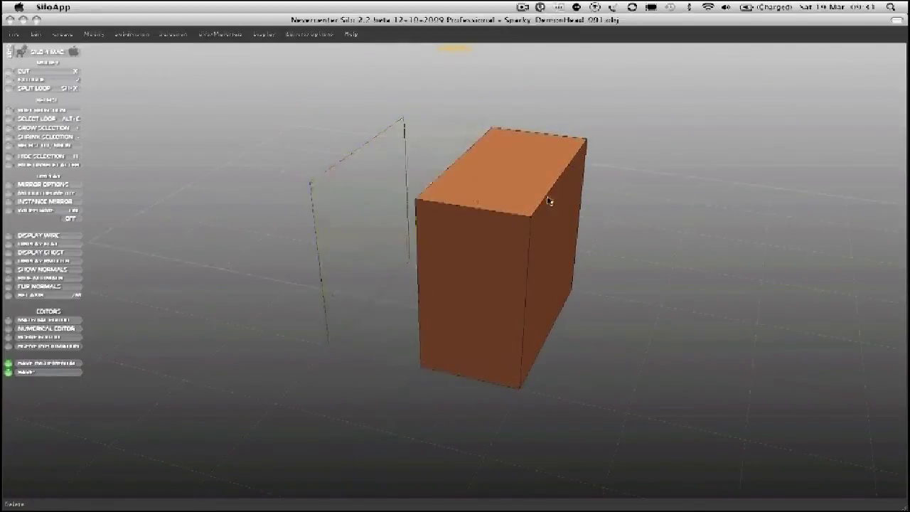
key(Delete)
- Mirror the remaining half box into a full cube with Instance Mirror
middle_drag(403, 233, 436, 205)
click(430, 277)
key(f)
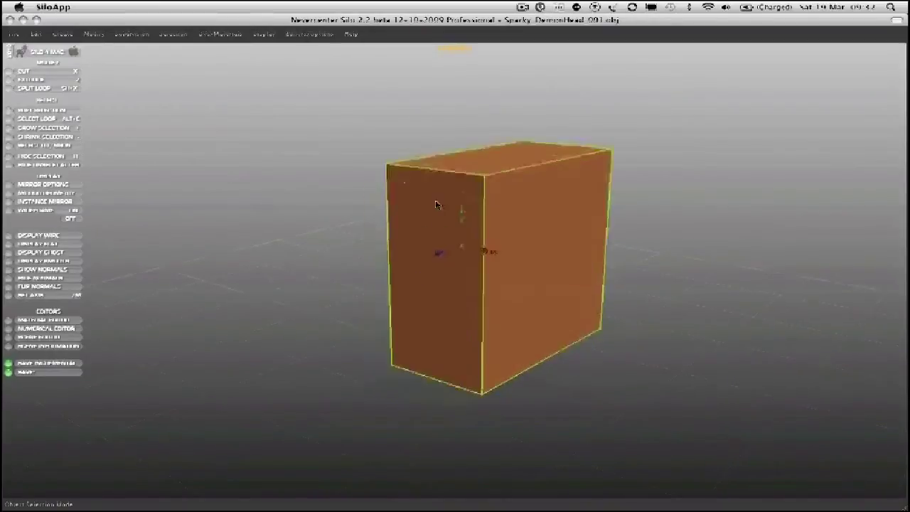
click(36, 206)
middle_drag(159, 203, 187, 223)
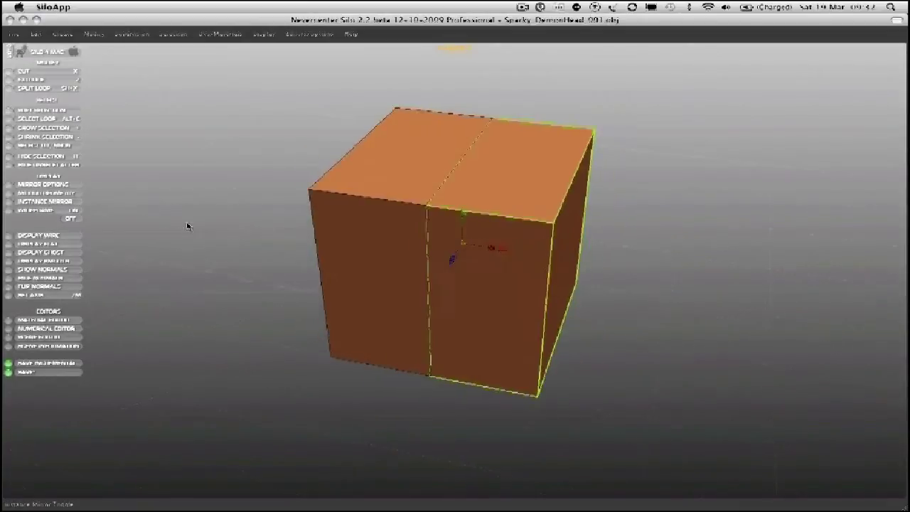
- Pull the front-right top and bottom corners inward so the sides taper
key(a)
drag(549, 237, 530, 225)
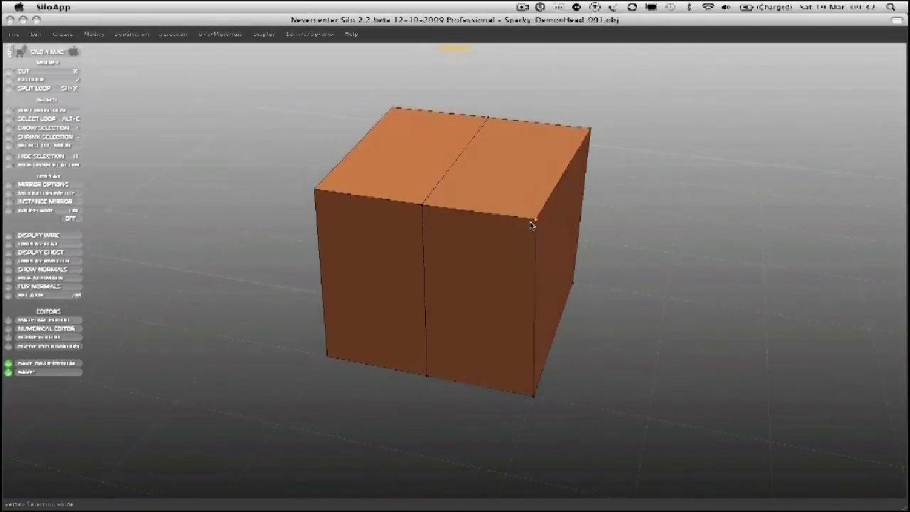
drag(540, 392, 507, 380)
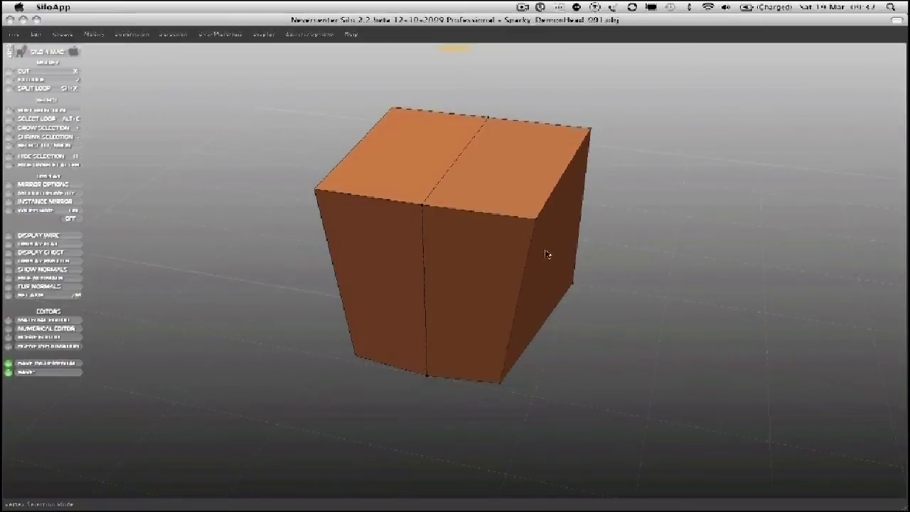
middle_drag(547, 254, 551, 164)
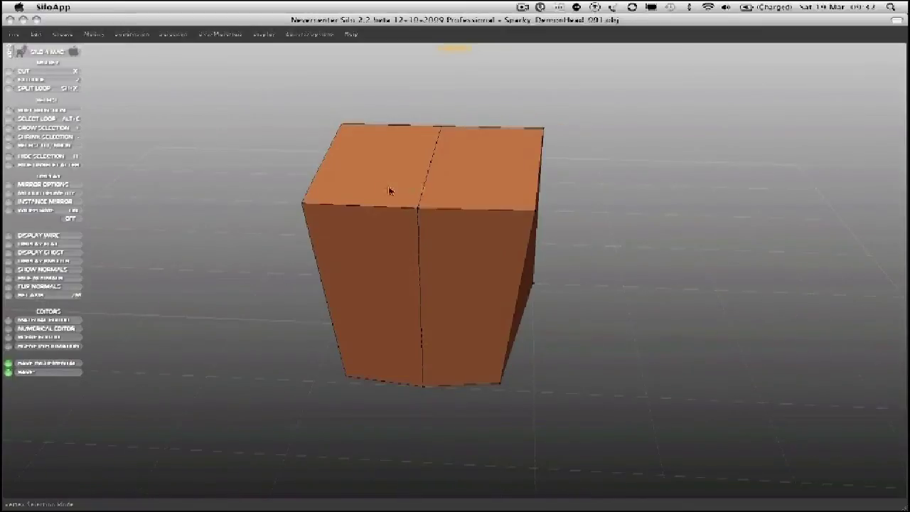
middle_drag(390, 190, 341, 190)
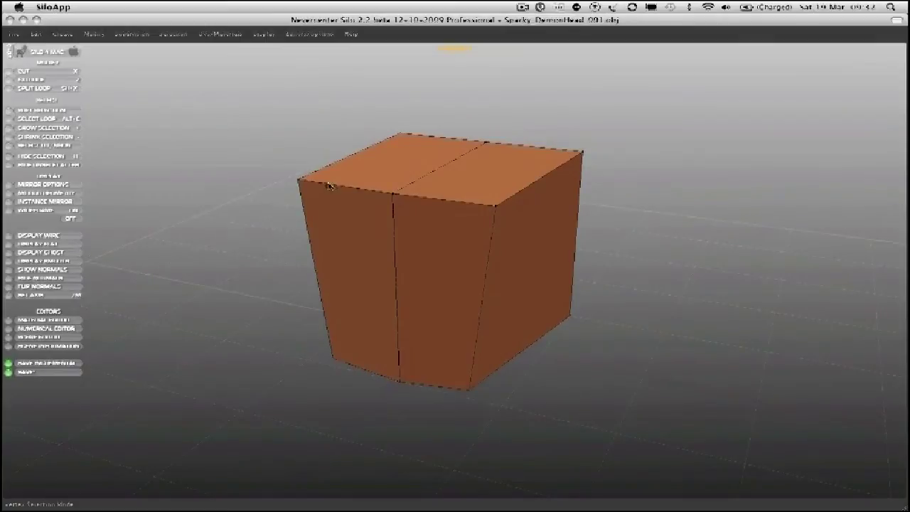
- Toggle Instance Mirror off and on to check the mirrored left half
click(30, 203)
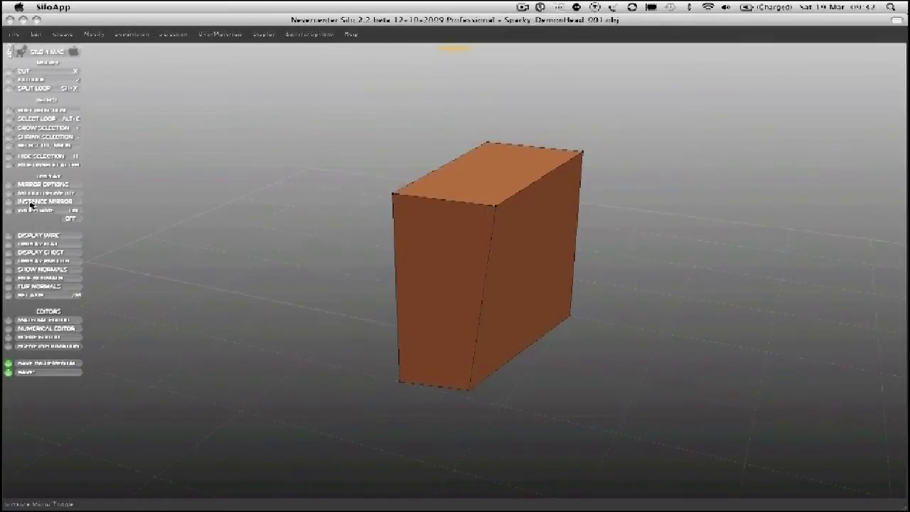
click(30, 203)
click(30, 203)
click(32, 203)
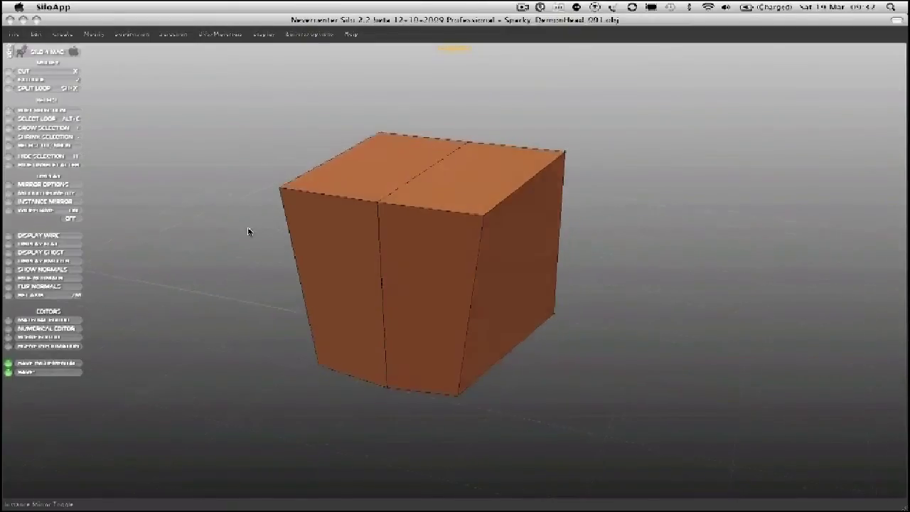
middle_drag(398, 271, 372, 251)
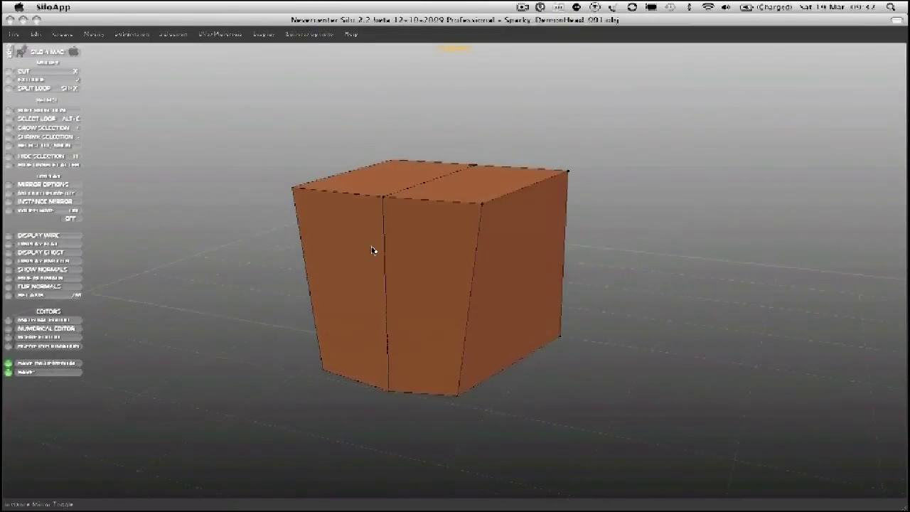
- Select the right half and move its front-right corners to straighten the sides
click(476, 254)
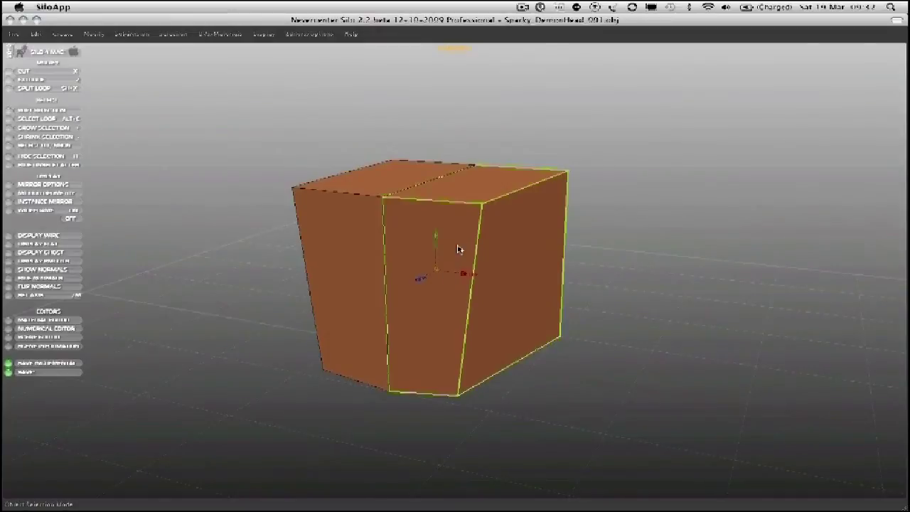
middle_drag(462, 242, 421, 218)
scroll(425, 189, up, 5)
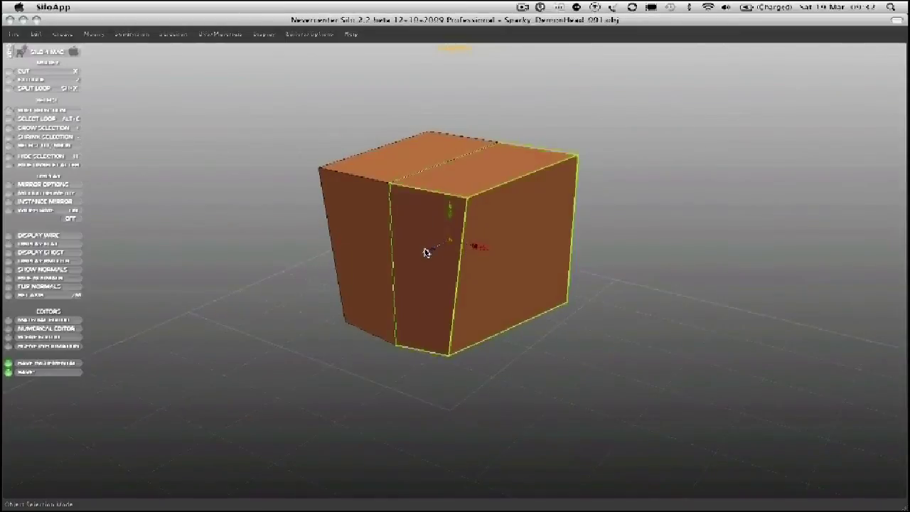
middle_drag(425, 252, 390, 207)
scroll(397, 231, up, 2)
key(a)
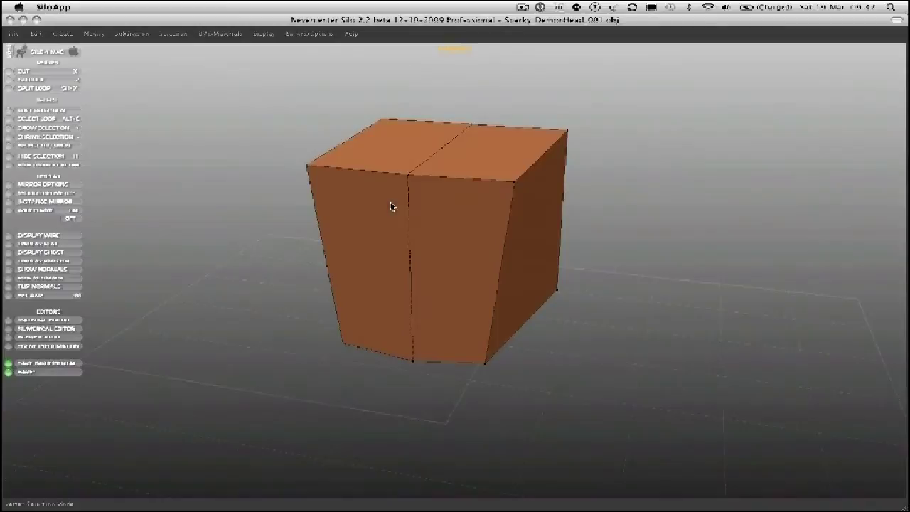
mouse_move(509, 185)
mouse_down()
mouse_move(490, 186)
mouse_move(497, 184)
mouse_up()
drag(481, 357, 506, 359)
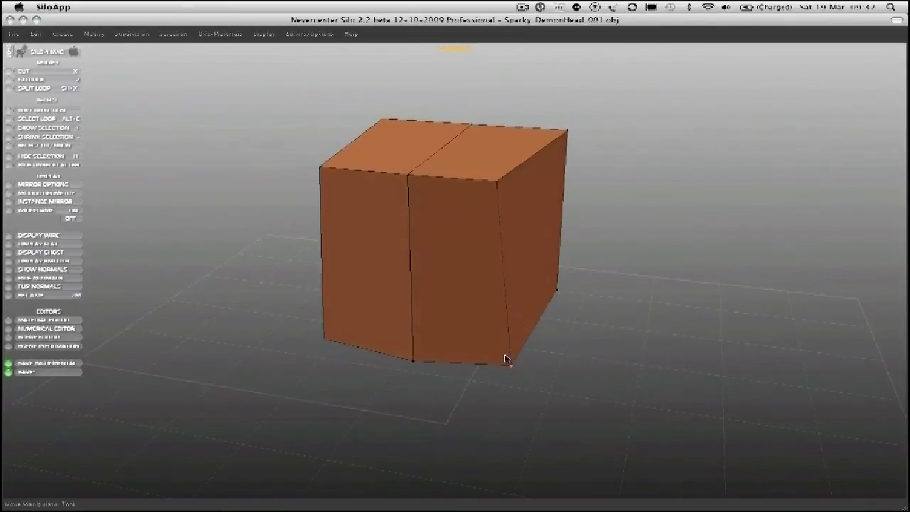
drag(546, 299, 573, 299)
- Raise the top vertices into a slanted top and shift the lower corners outward
drag(472, 127, 477, 78)
drag(426, 174, 420, 131)
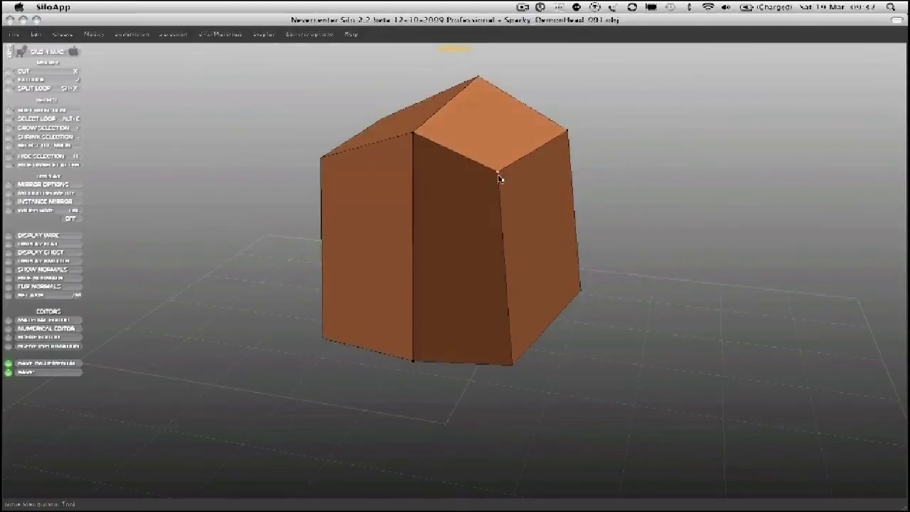
middle_drag(498, 177, 531, 164)
drag(531, 164, 542, 162)
drag(512, 358, 523, 359)
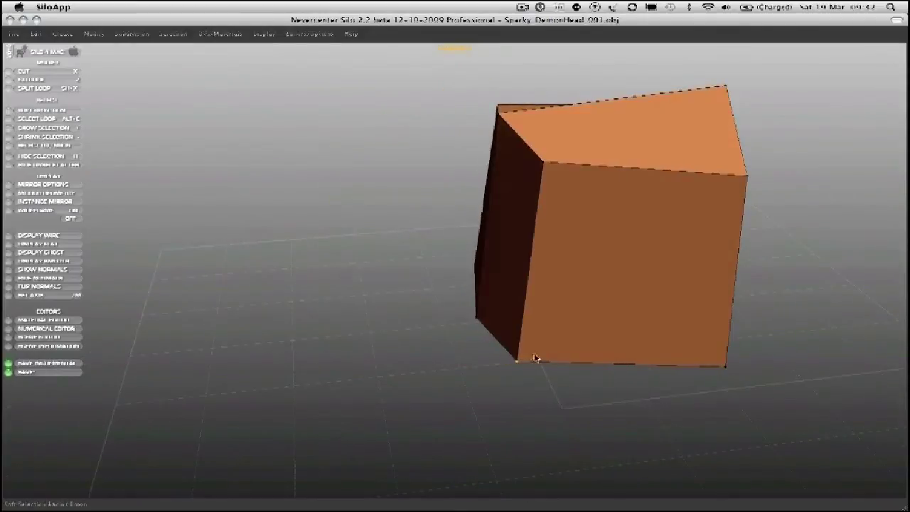
drag(474, 318, 452, 328)
- Select the block's front face and view it at an angle
middle_drag(452, 328, 392, 291)
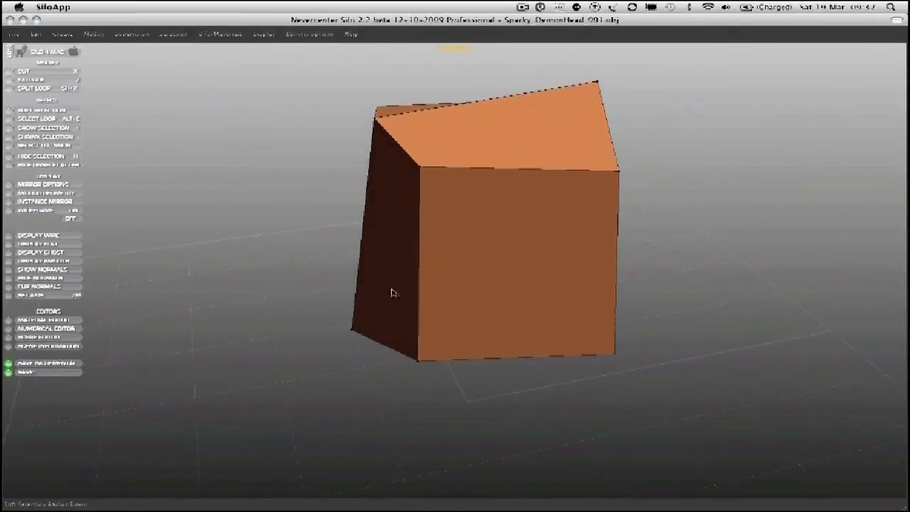
click(454, 249)
middle_drag(389, 226, 355, 243)
- Pull the right-side vertices outward to square off the side
click(279, 226)
key(a)
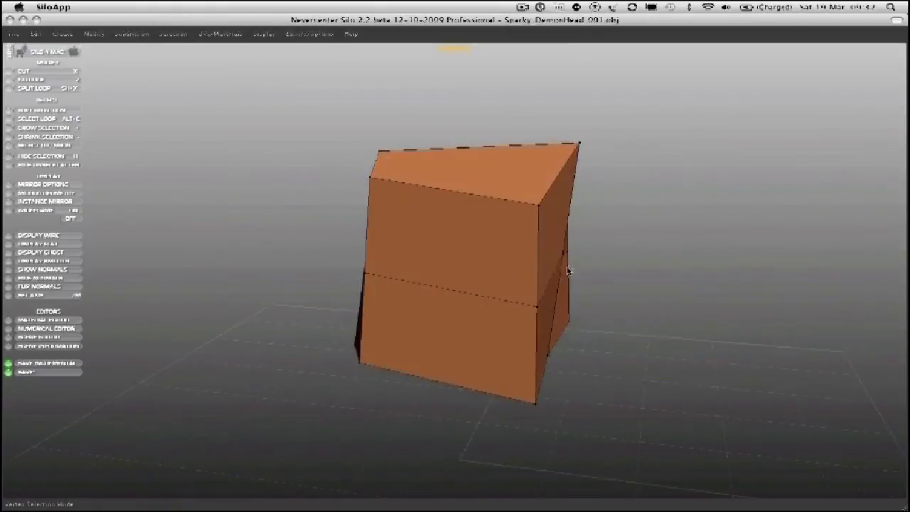
drag(569, 259, 621, 265)
drag(559, 365, 624, 368)
middle_drag(396, 159, 364, 178)
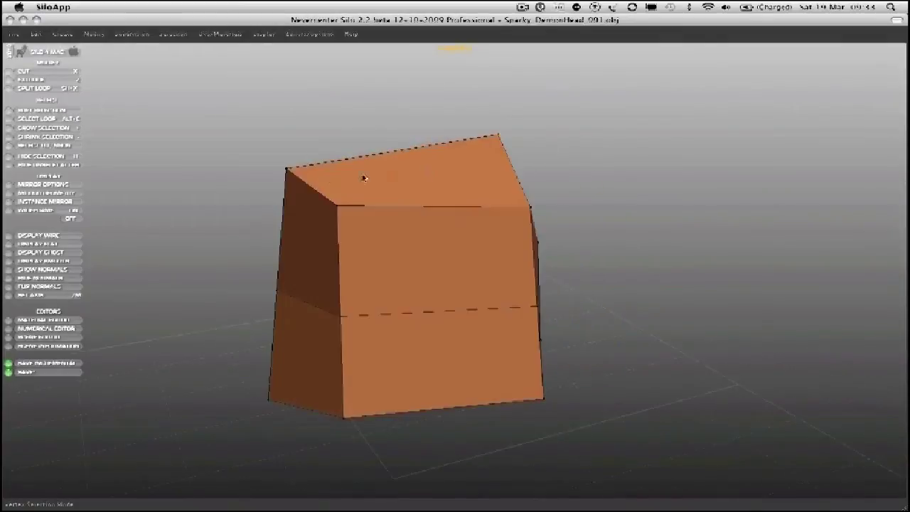
middle_drag(293, 173, 311, 210)
- Select the upper ring of faces, then switch to the lower front face
key(4)
double_click(418, 326)
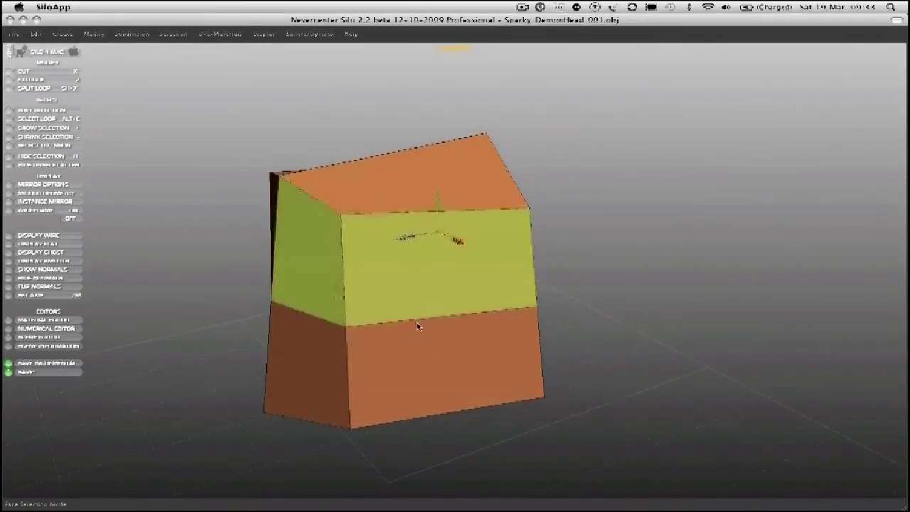
click(414, 254)
double_click(415, 254)
middle_drag(490, 265, 365, 248)
click(412, 365)
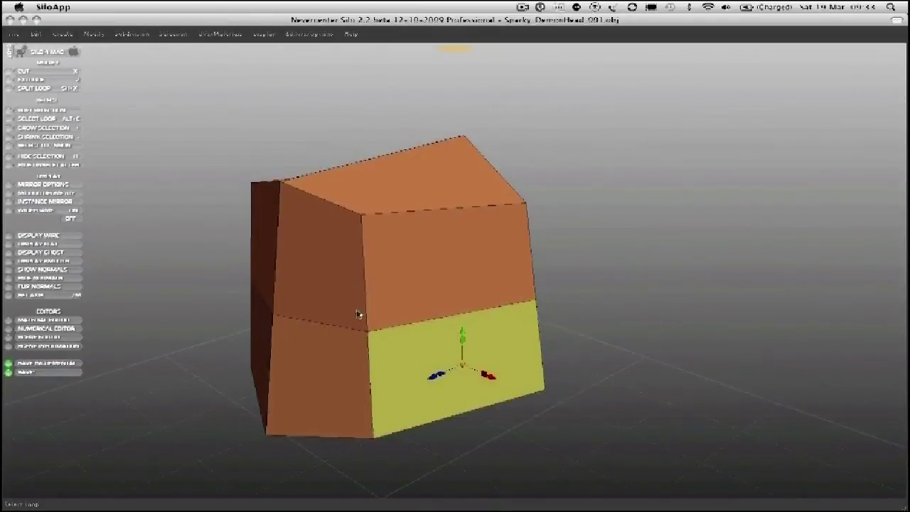
- Split a new horizontal edge loop around the model from a front vertical edge
key(3)
click(364, 278)
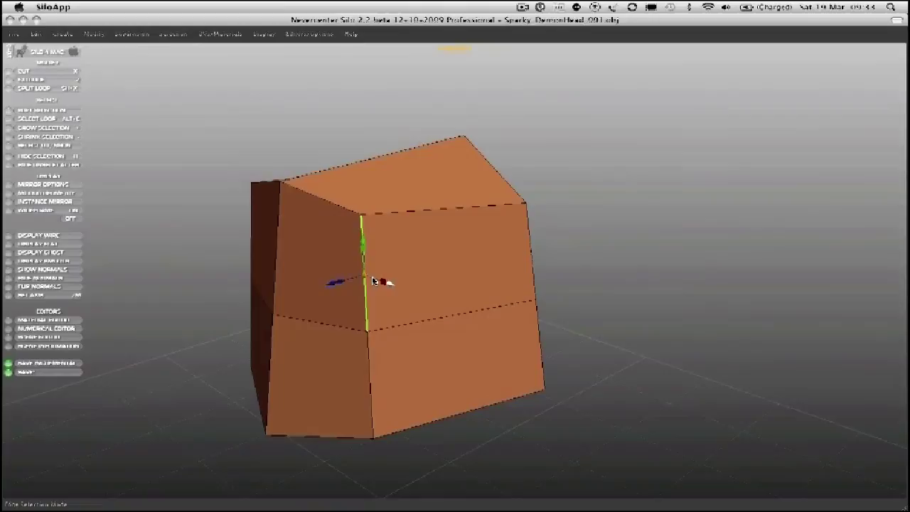
key(shift+x)
middle_drag(371, 276, 408, 258)
- Raise the top-left and top-right vertices into a pitched, level top
key(1)
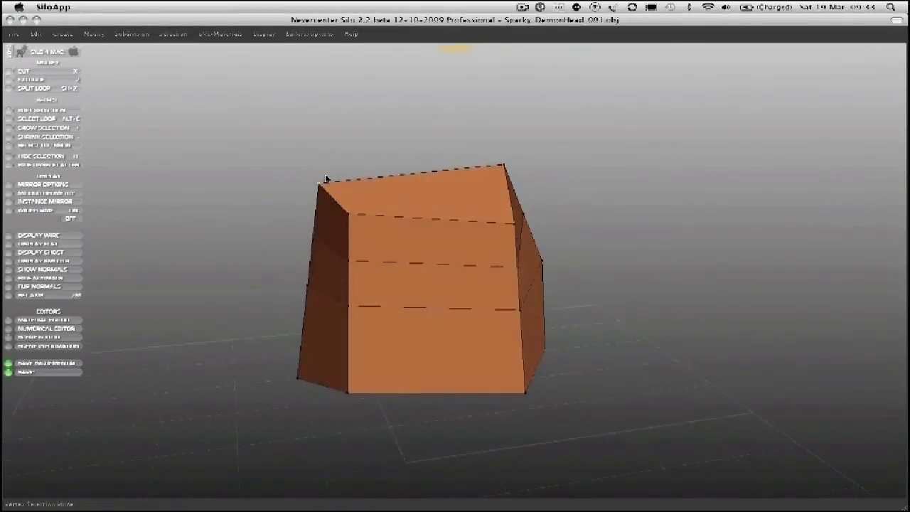
drag(326, 179, 346, 136)
middle_drag(346, 136, 474, 157)
drag(505, 158, 498, 132)
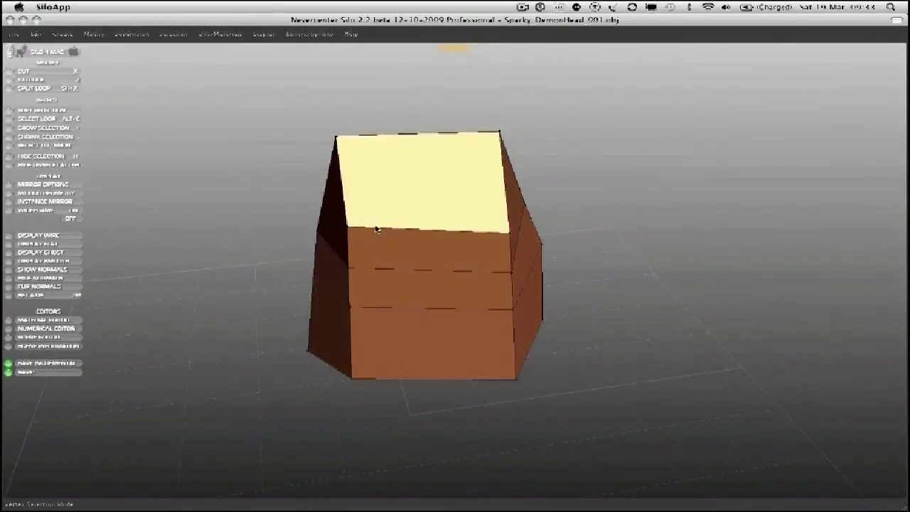
mouse_move(384, 182)
middle_down()
mouse_move(353, 203)
mouse_move(471, 244)
mouse_move(463, 182)
middle_up()
- Push the right-side vertices outward from top to bottom
drag(455, 145, 468, 130)
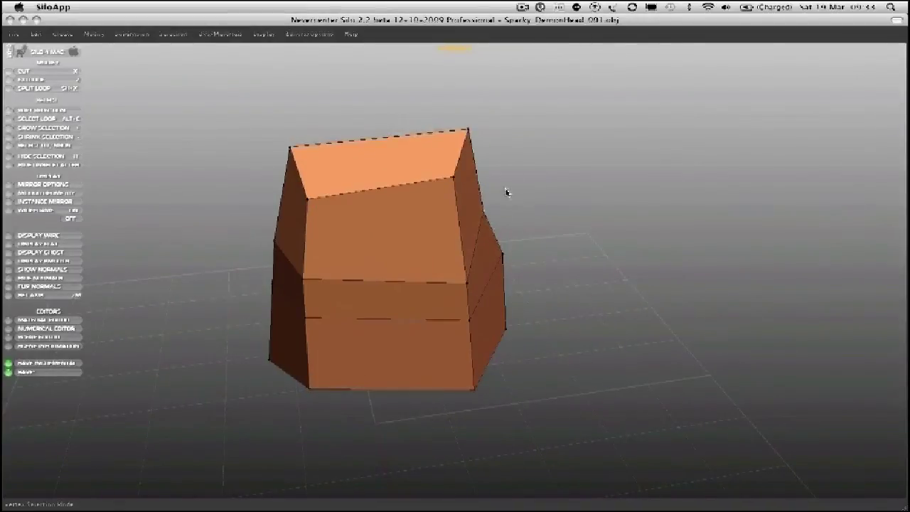
drag(507, 192, 514, 177)
drag(524, 252, 542, 243)
drag(517, 329, 554, 315)
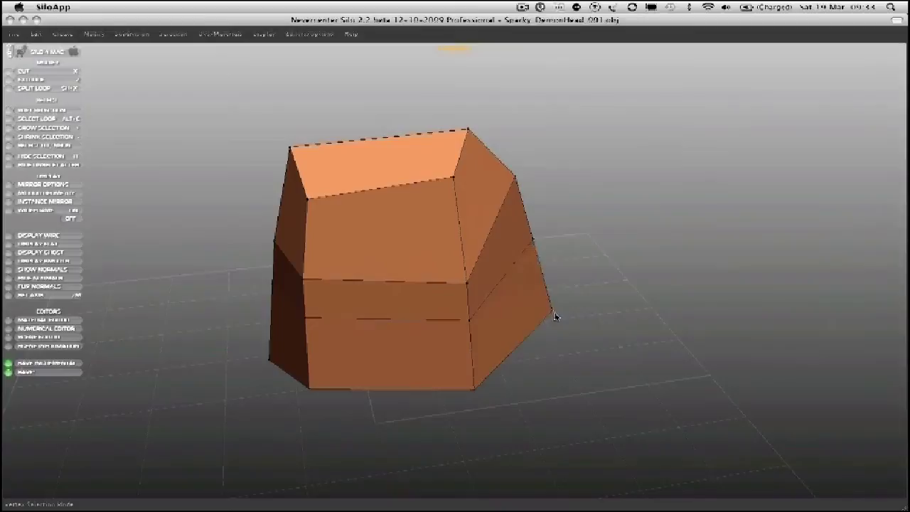
drag(474, 389, 494, 379)
- Pull the bottom and middle-band front vertices down to lengthen the front
middle_drag(494, 379, 334, 347)
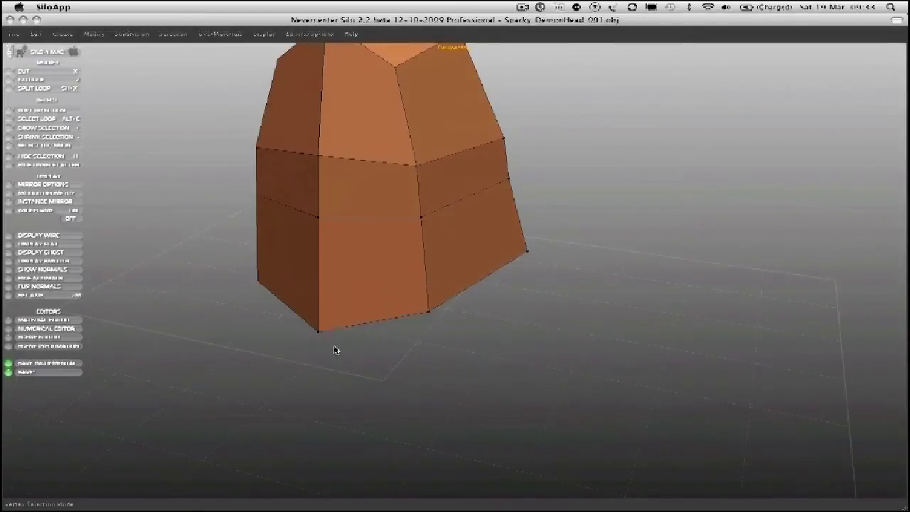
drag(320, 335, 316, 393)
drag(431, 325, 423, 391)
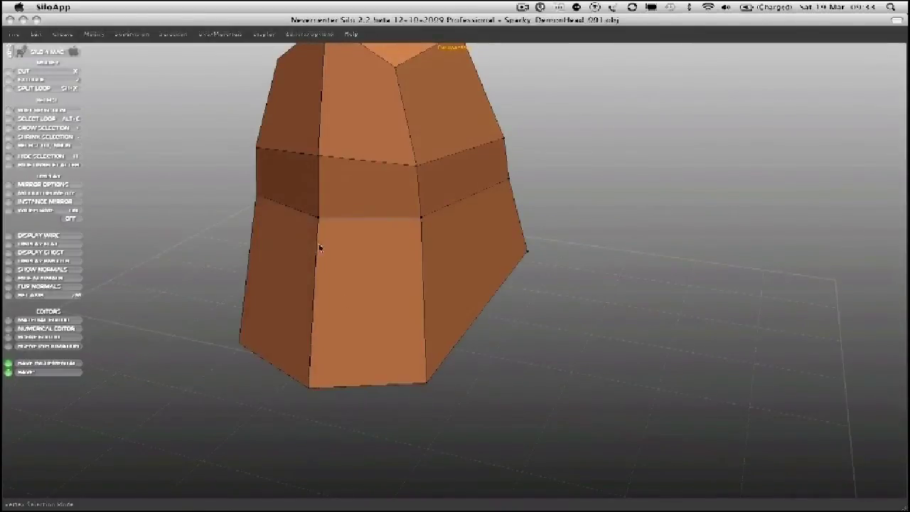
drag(315, 221, 310, 259)
middle_drag(310, 258, 356, 231)
- Undo the vertex reshaping back to a clean block and select its bottom front face
key(super+z)
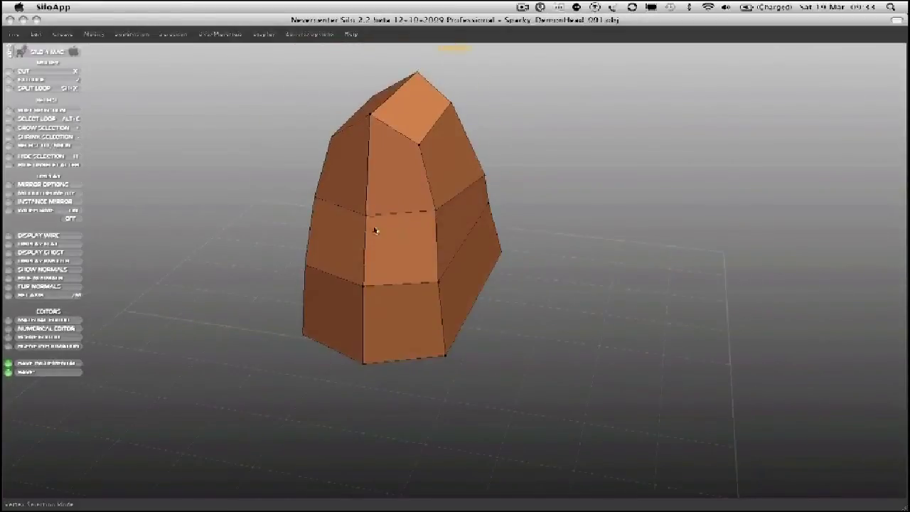
key(super+z)
key(super+z)
key(super+z)
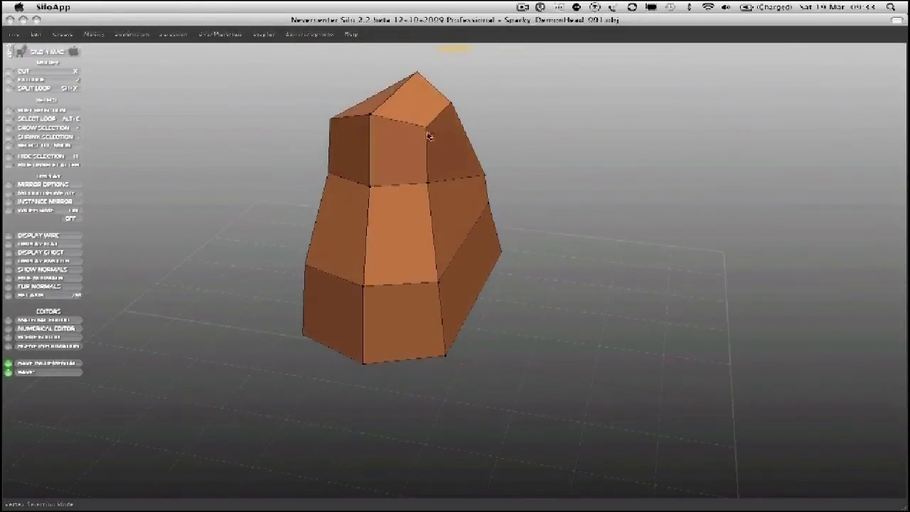
key(super+z)
key(super+z)
key(super+z)
key(super+z)
key(super+z)
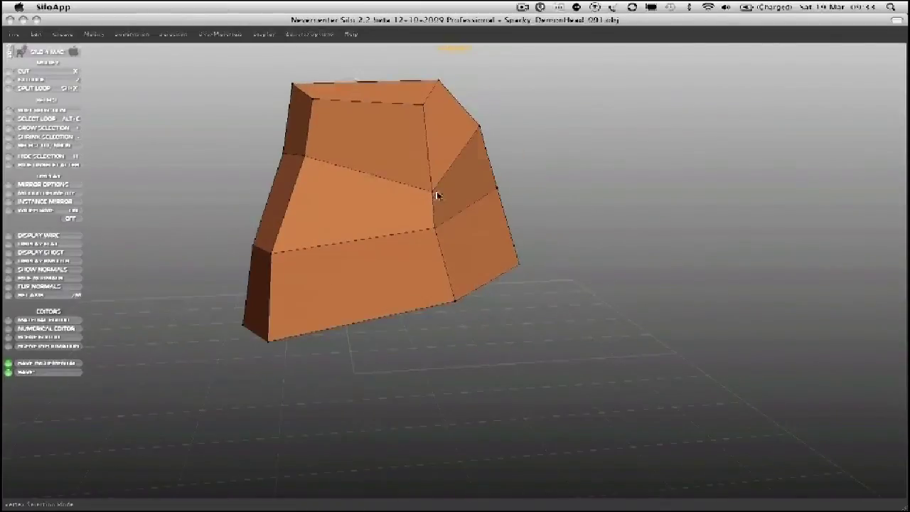
key(super+z)
key(super+z)
key(super+z)
key(super+z)
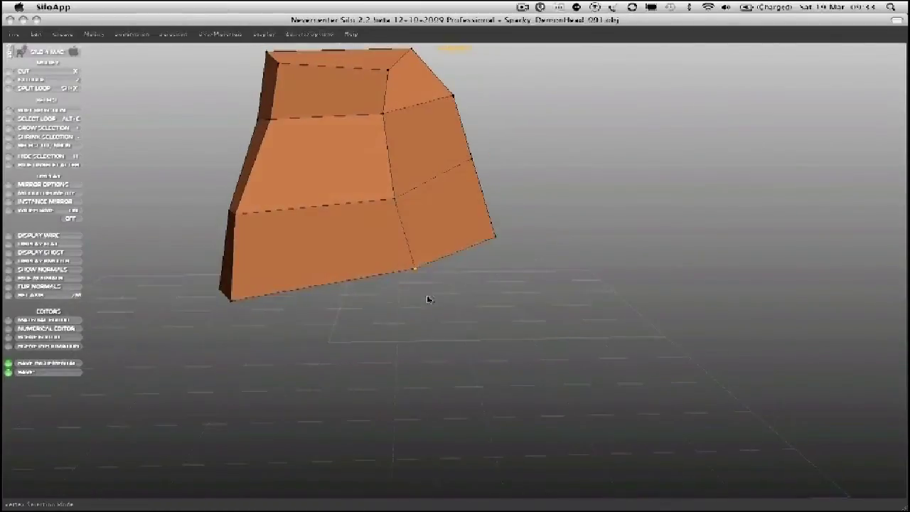
key(super+z)
key(super+z)
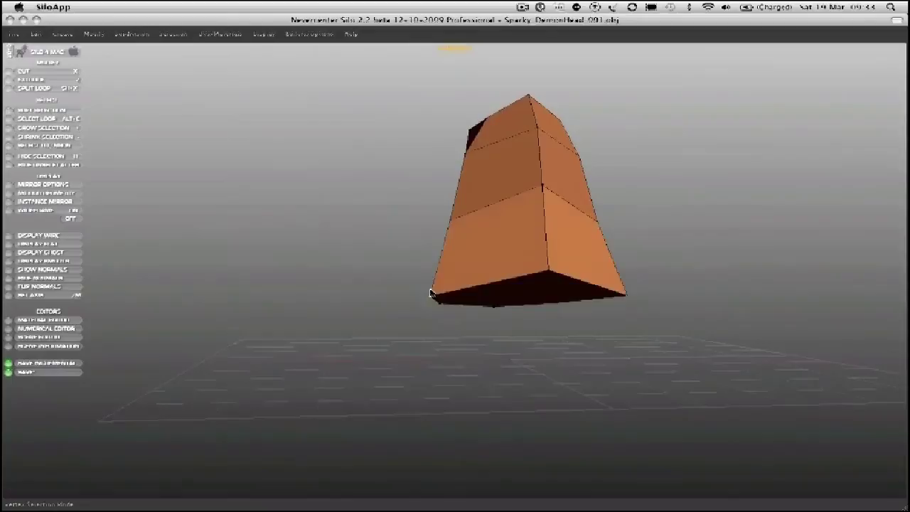
key(super+z)
key(super+z)
key(super+z)
key(super+z)
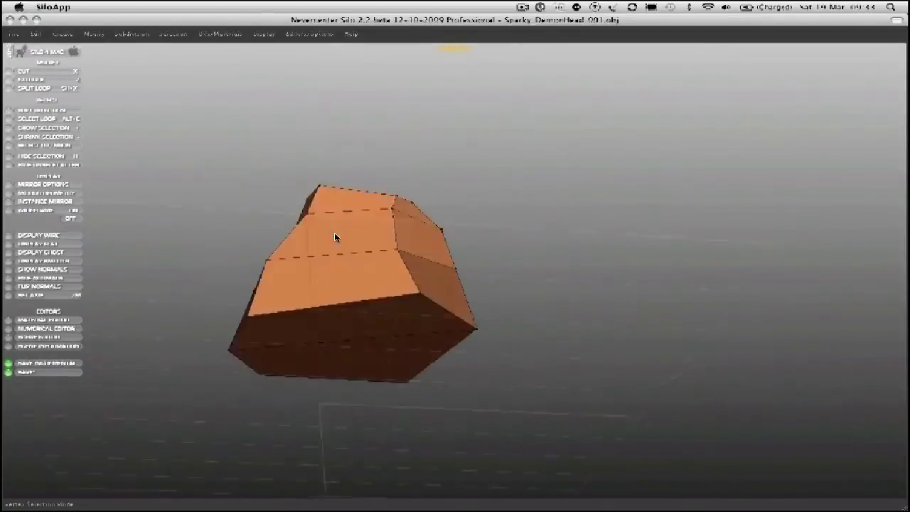
key(super+z)
key(super+z)
key(super+z)
key(super+z)
key(super+z)
key(super+z)
key(super+z)
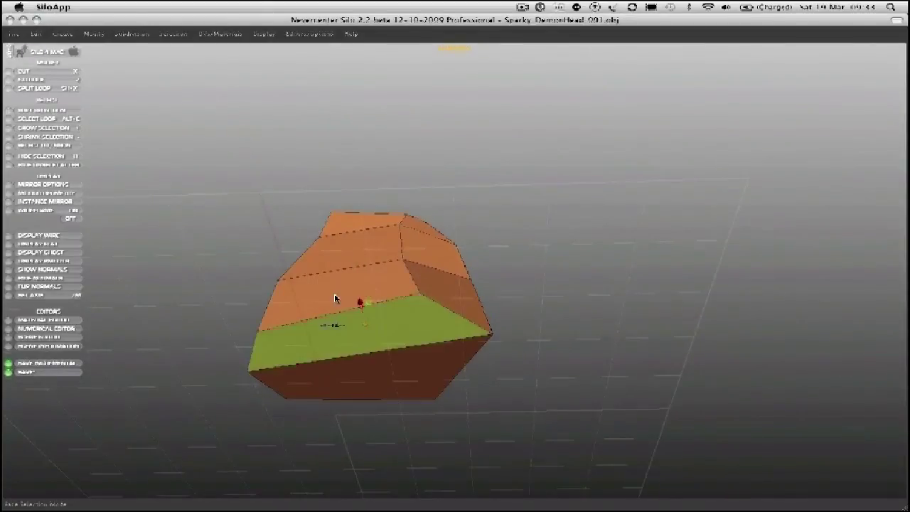
key(super+z)
key(super+z)
key(super+z)
key(super+z)
key(super+z)
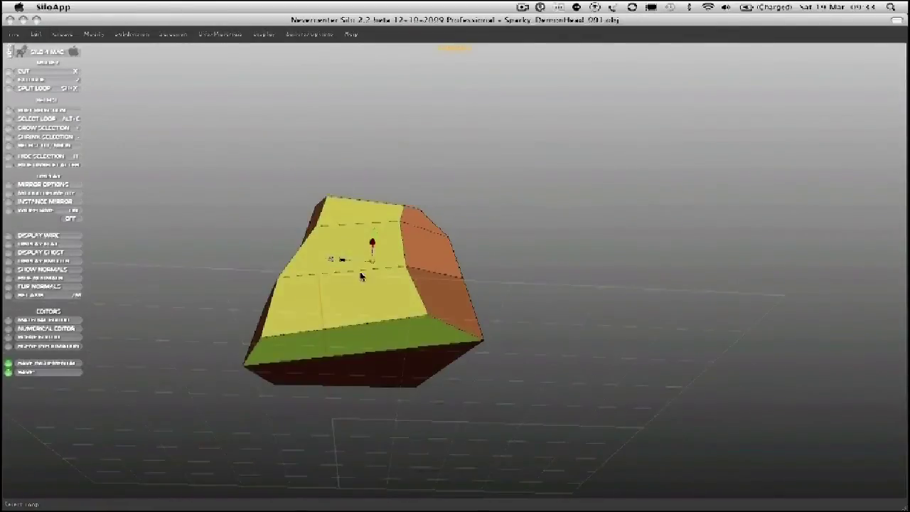
key(super+z)
key(super+z)
key(super+z)
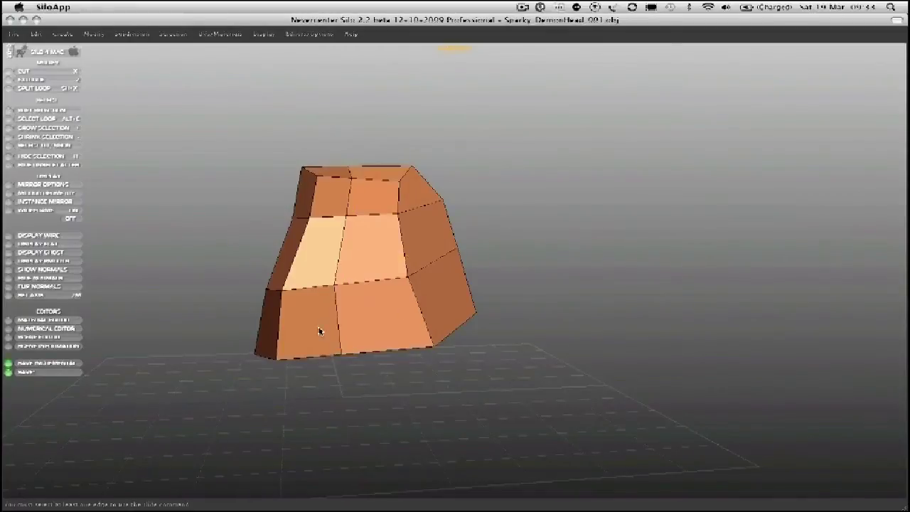
middle_drag(319, 331, 414, 277)
click(427, 273)
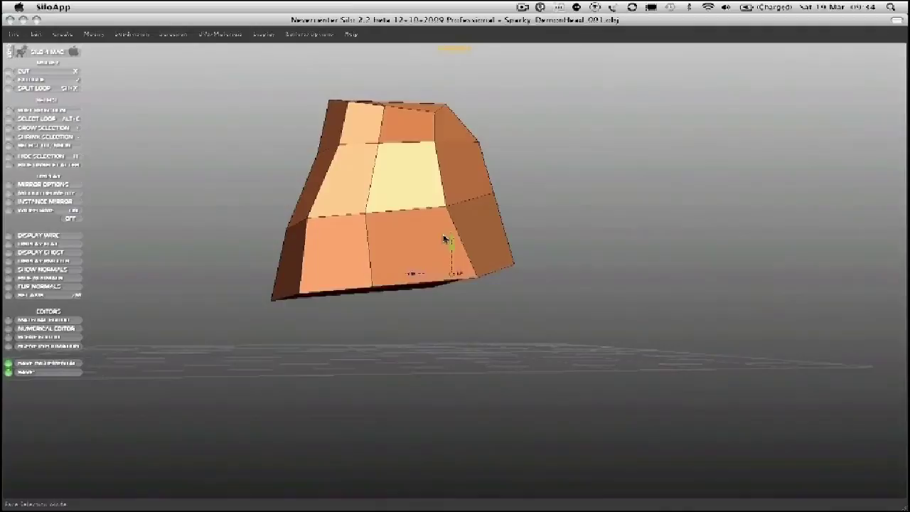
- Extrude the bottom front face downward and scale it wider into a jaw block, then deselect
key(w)
drag(452, 238, 455, 268)
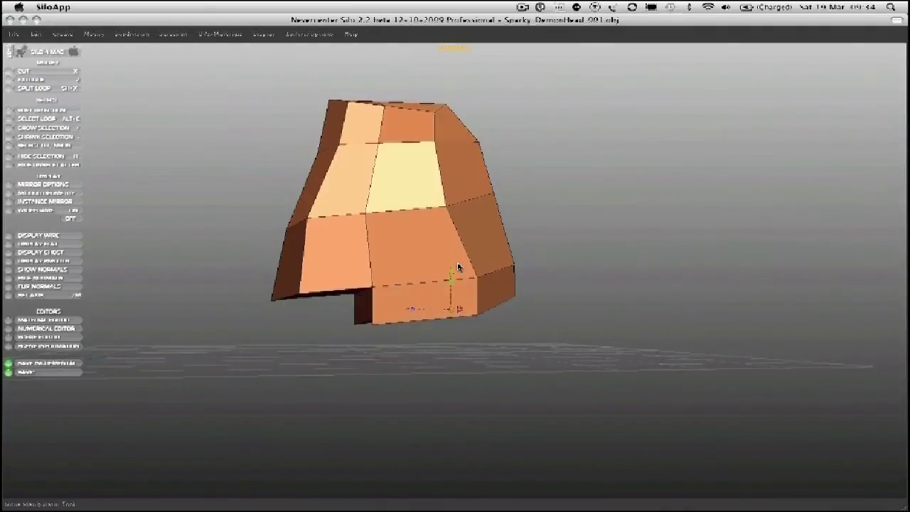
middle_drag(455, 268, 481, 271)
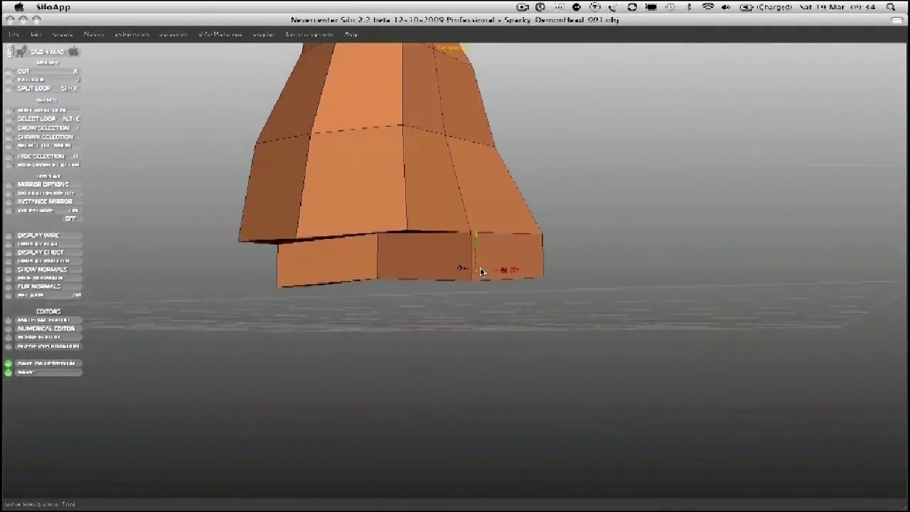
drag(476, 272, 500, 273)
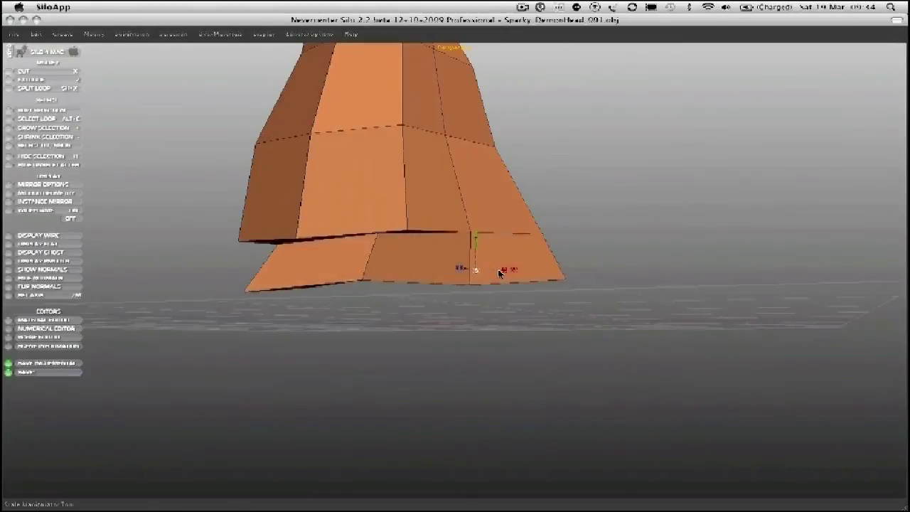
click(326, 355)
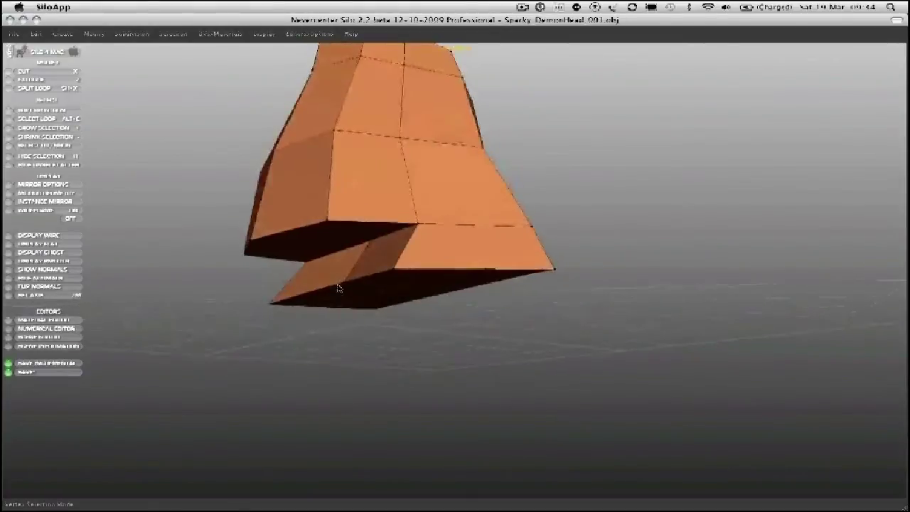
- Pull the top vertices up into a peaked top
key(w)
middle_drag(360, 238, 263, 289)
middle_drag(278, 202, 332, 115)
drag(334, 105, 350, 255)
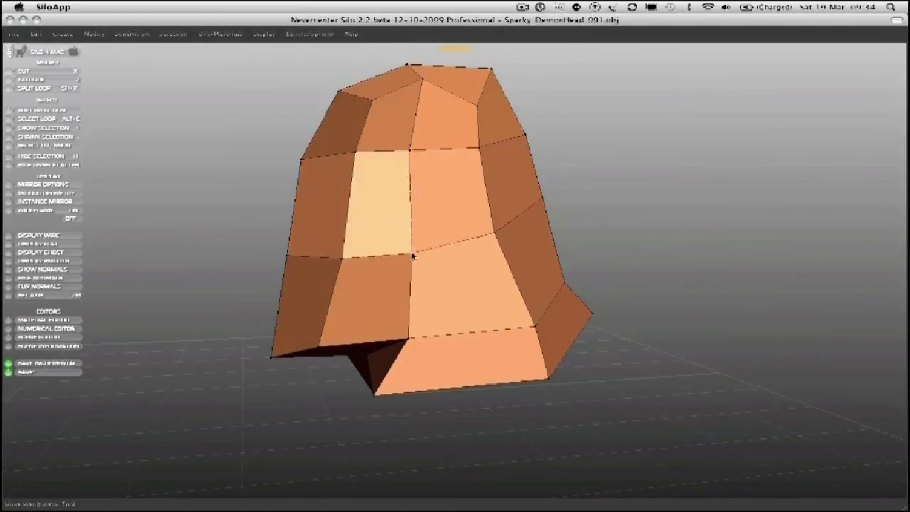
mouse_move(351, 255)
middle_down()
mouse_move(381, 295)
mouse_move(337, 309)
middle_up()
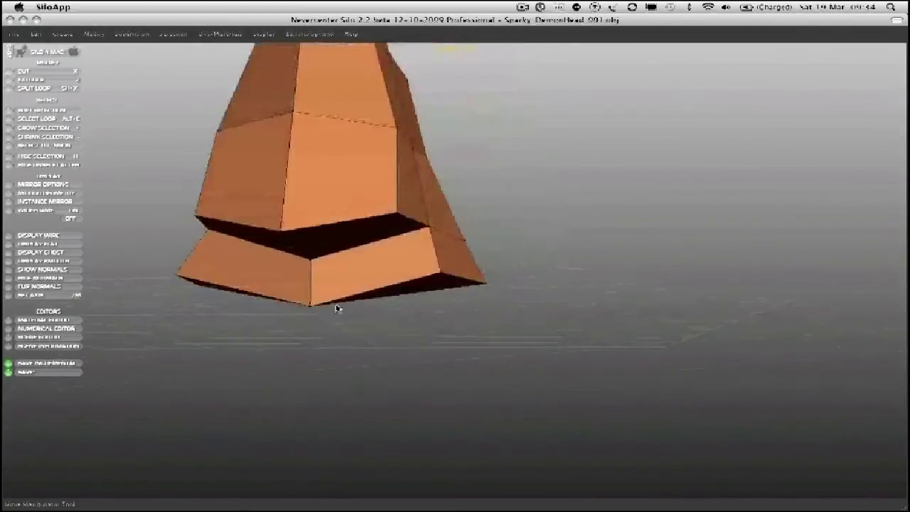
- Pull the bottom front vertex down and widen the lower section into a ring
drag(315, 317, 307, 295)
mouse_move(309, 260)
mouse_down()
mouse_move(423, 287)
mouse_move(451, 329)
mouse_move(423, 254)
mouse_up()
middle_drag(423, 254, 305, 260)
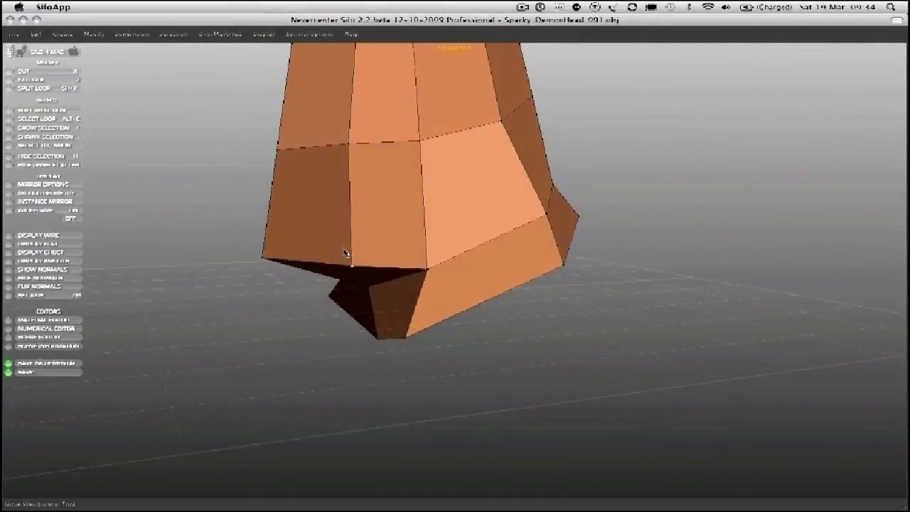
middle_drag(321, 156, 412, 360)
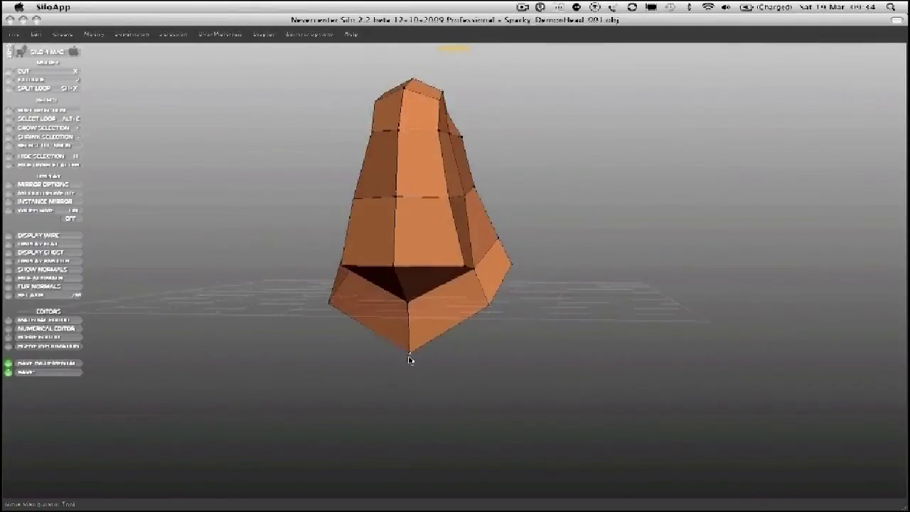
mouse_move(477, 278)
middle_down()
mouse_move(508, 280)
mouse_move(538, 244)
mouse_move(474, 254)
mouse_move(492, 268)
middle_up()
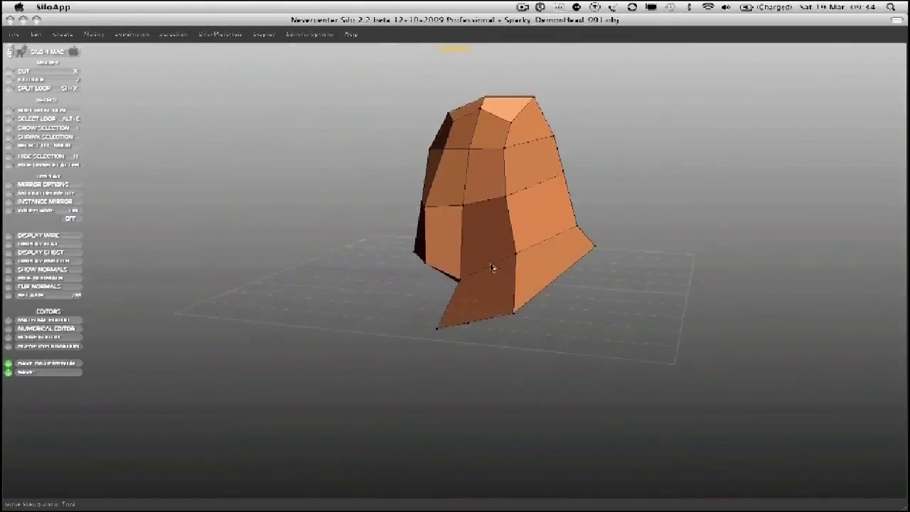
- Pull the right-side and upper-right vertices outward to widen the face and jaw
drag(589, 243, 605, 224)
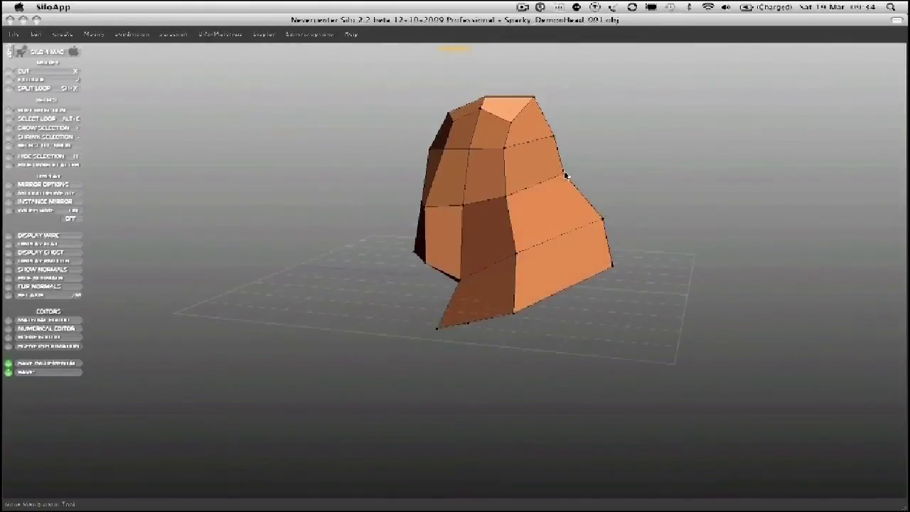
drag(566, 176, 578, 165)
drag(554, 135, 574, 128)
drag(533, 148, 542, 141)
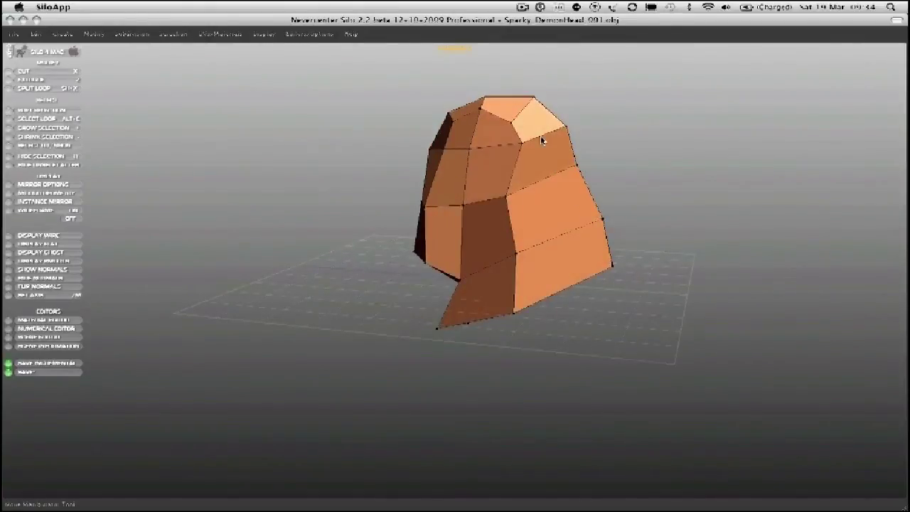
drag(517, 183, 542, 179)
drag(534, 247, 537, 249)
drag(515, 313, 551, 318)
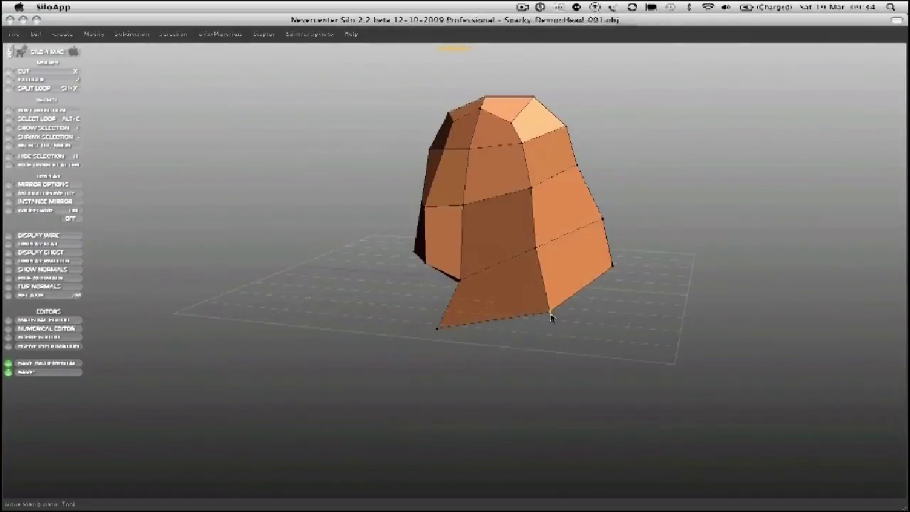
drag(597, 276, 638, 256)
- Deepen the lower-left side and shift the vertical loop vertices to the right
middle_drag(638, 257, 382, 345)
middle_drag(435, 369, 391, 314)
drag(356, 280, 345, 304)
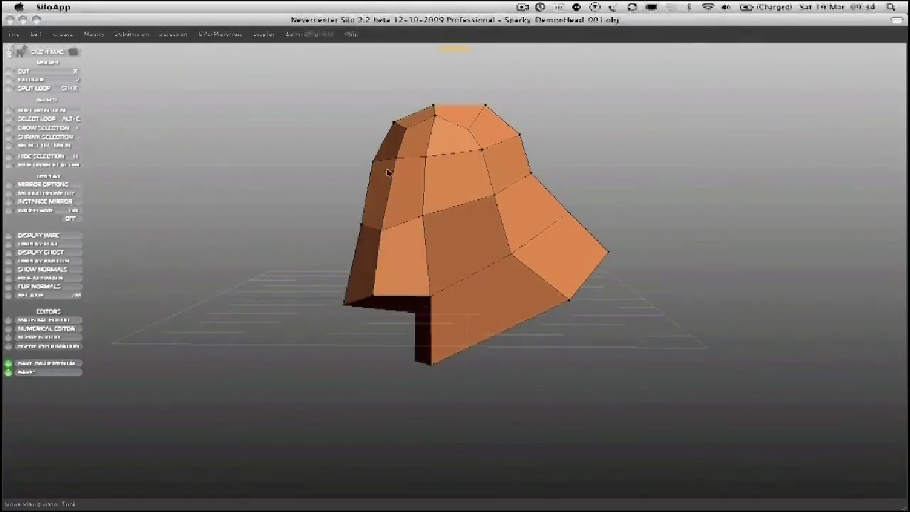
drag(468, 130, 497, 143)
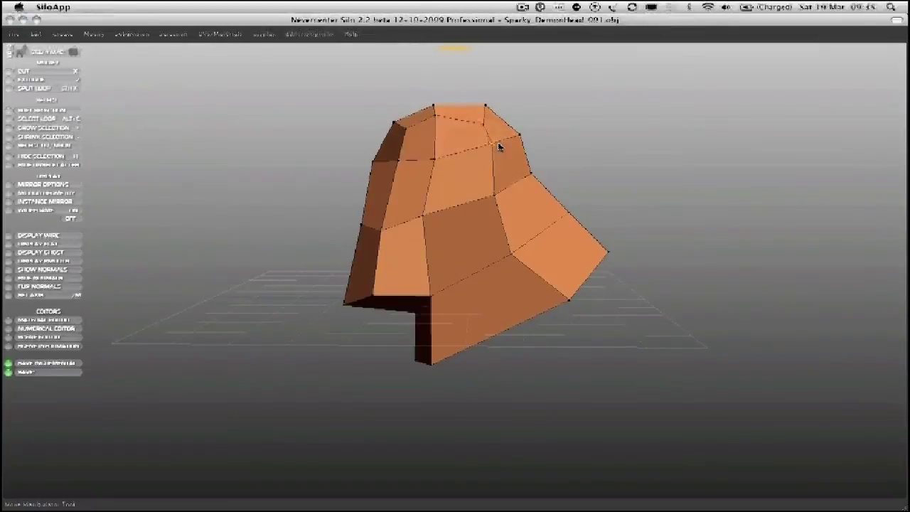
drag(494, 194, 508, 184)
middle_drag(522, 247, 397, 365)
- Set the top-right view to Front orthographic, frame the head in both right views, then return to one perspective view
key(space)
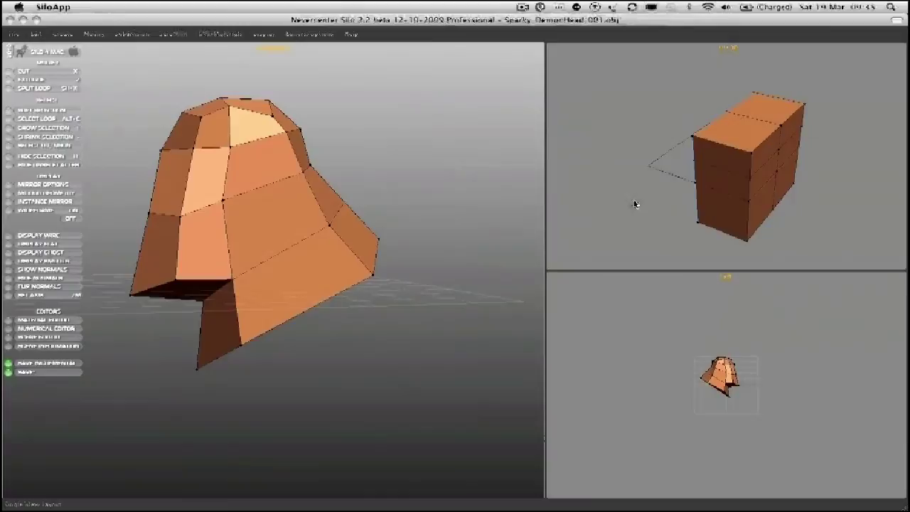
mouse_move(635, 204)
middle_down()
mouse_move(687, 187)
mouse_move(670, 160)
mouse_move(684, 154)
middle_up()
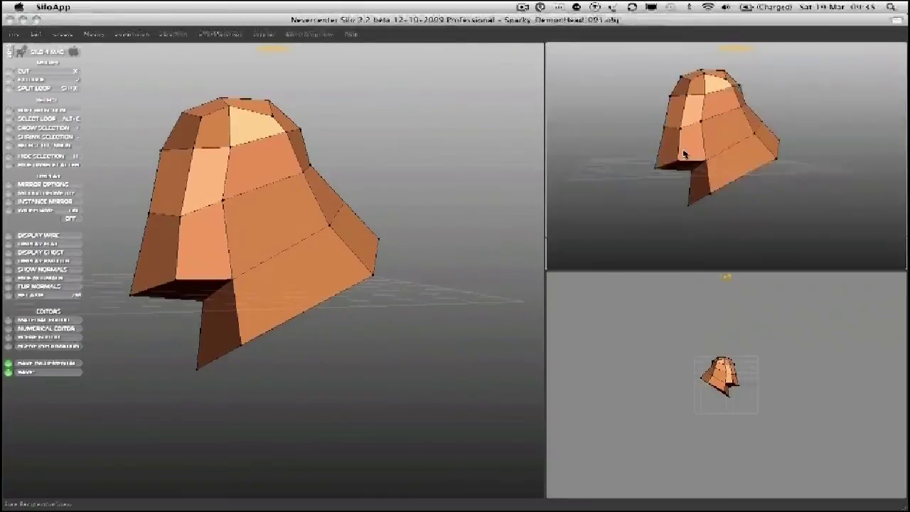
key(F2)
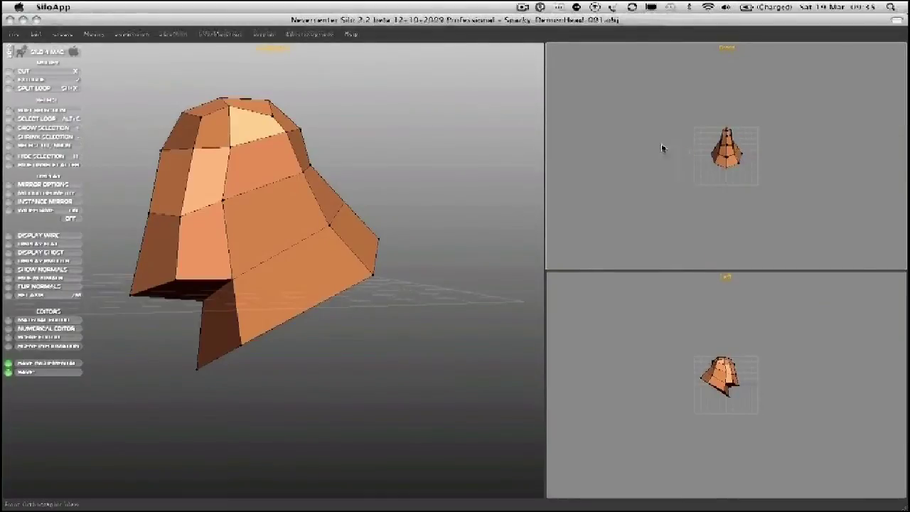
key(f)
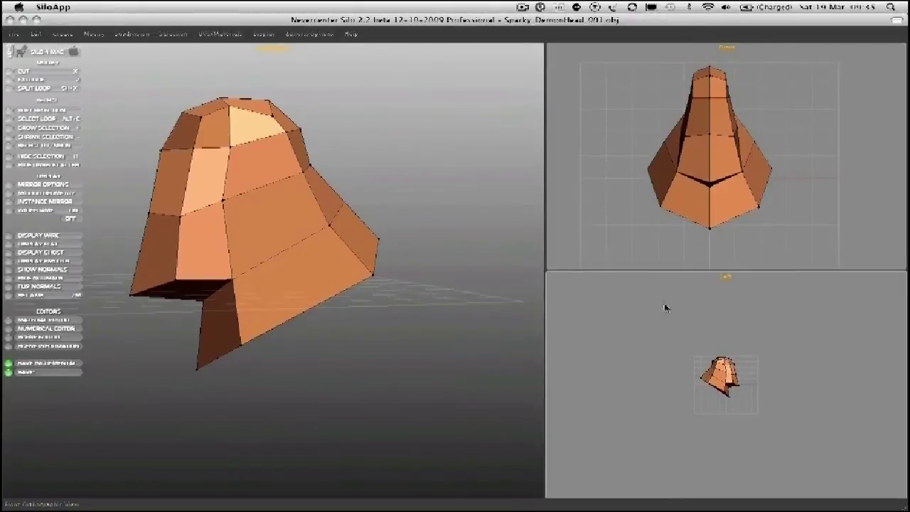
key(f)
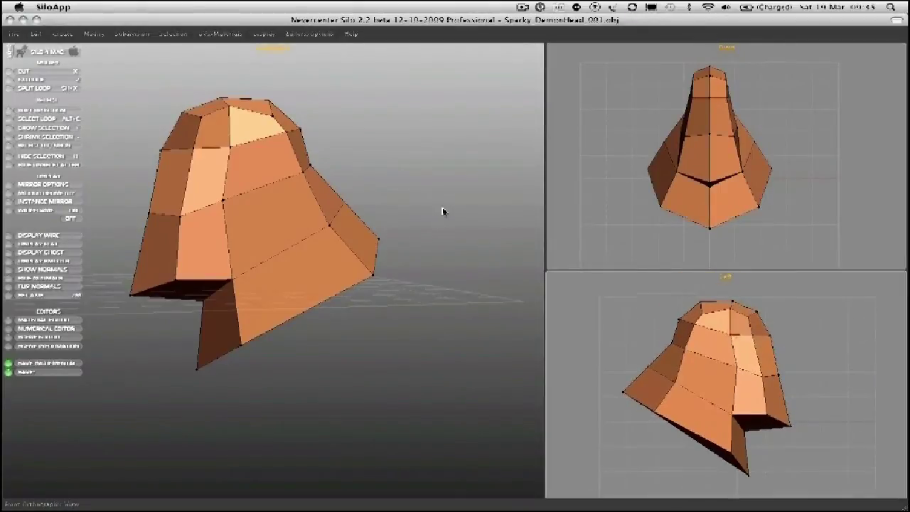
key(space)
middle_drag(443, 207, 449, 264)
- Split a new vertical edge loop through a face loop on the head's front
click(459, 253)
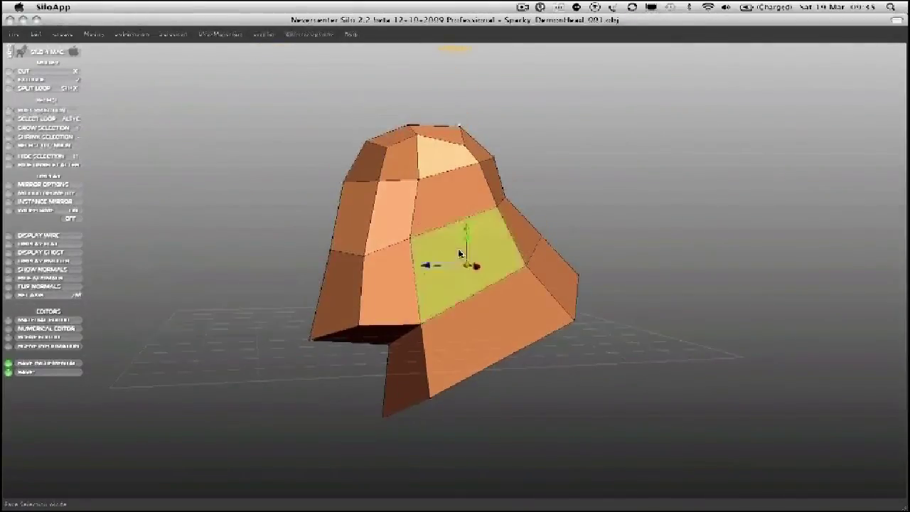
key(alt+c)
key(shift+x)
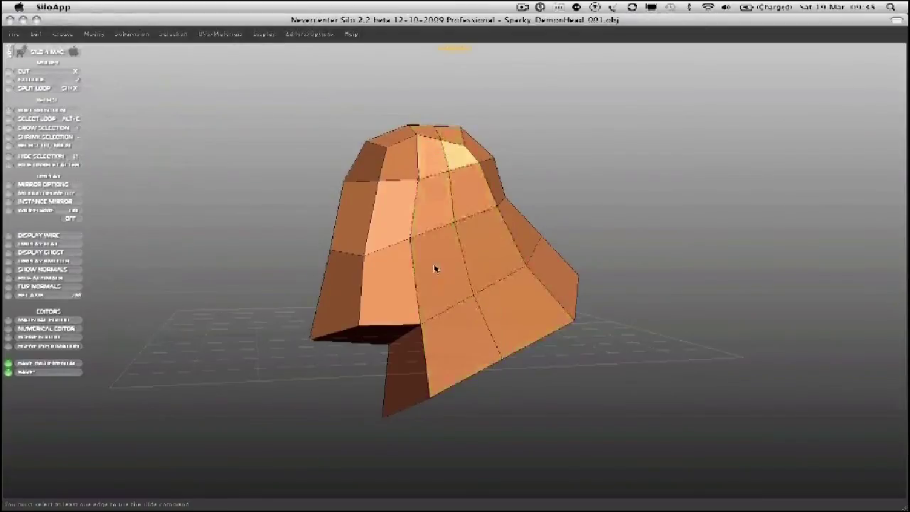
- Pull the lower jaw vertices down to lengthen the jaw
scroll(448, 279, up, 2)
middle_drag(448, 279, 417, 282)
key(a)
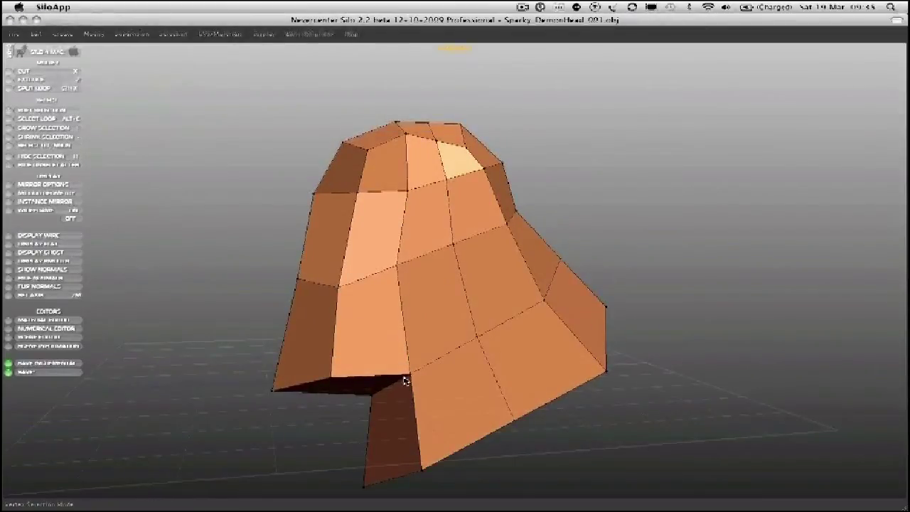
drag(512, 419, 522, 450)
drag(476, 339, 496, 380)
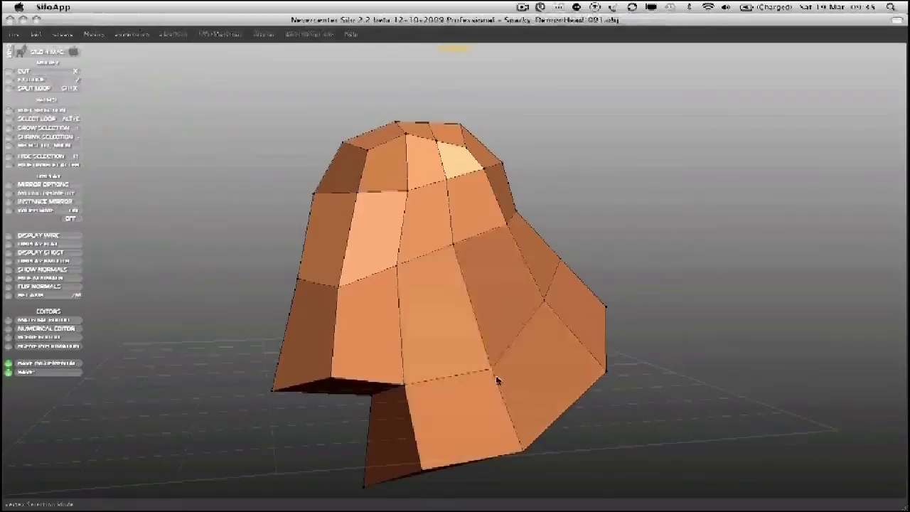
drag(404, 382, 406, 388)
drag(332, 377, 328, 401)
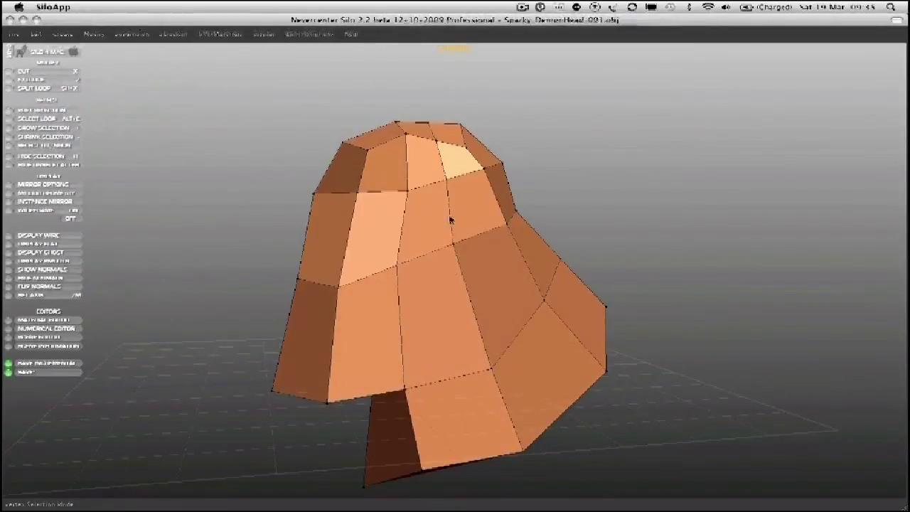
middle_drag(417, 349, 421, 293)
- Split a horizontal edge loop around the lower head and slide it lower on the band
click(421, 294)
shift+click(386, 278)
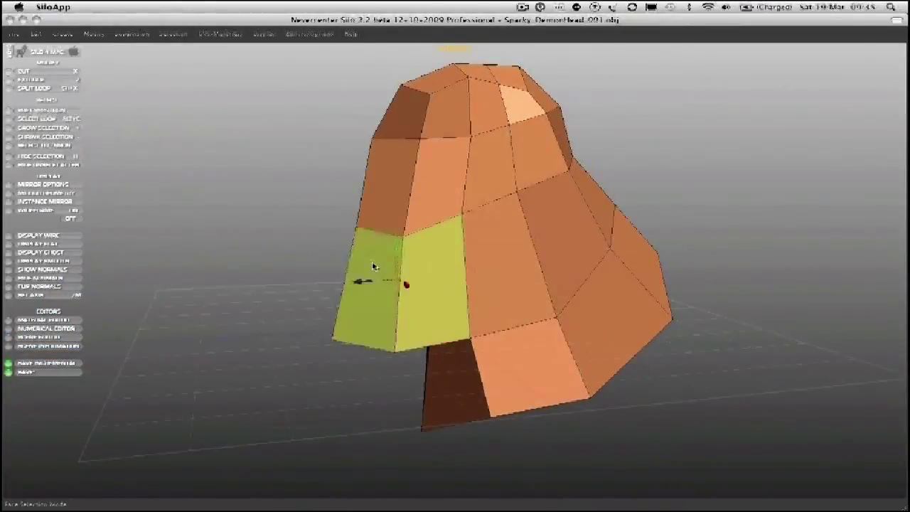
key(alt+c)
key(shift+x)
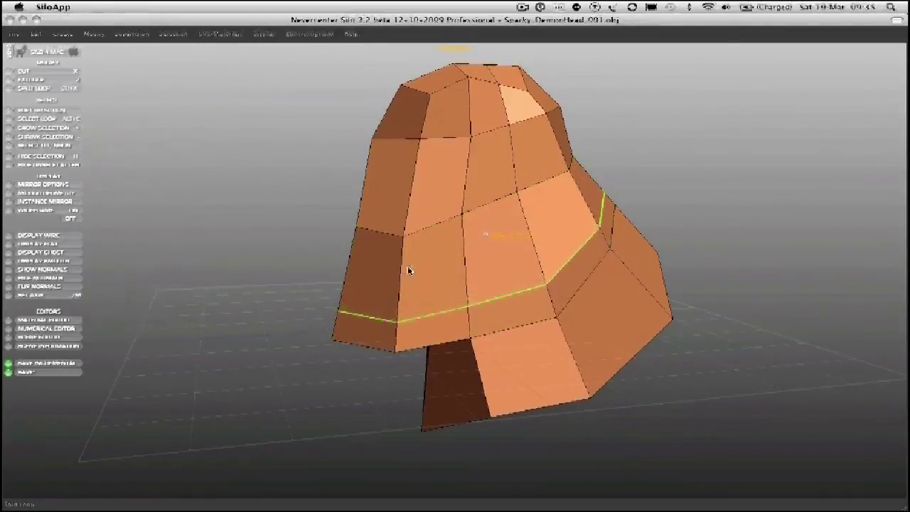
click(411, 268)
middle_drag(412, 270, 467, 310)
- Split another edge loop from a lower-jaw edge near the mesh bottom
click(469, 325)
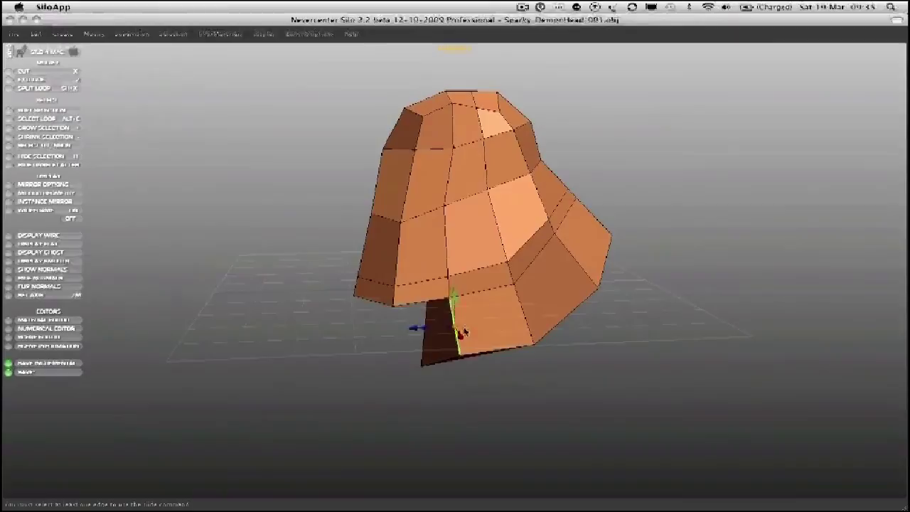
key(shift+x)
click(450, 338)
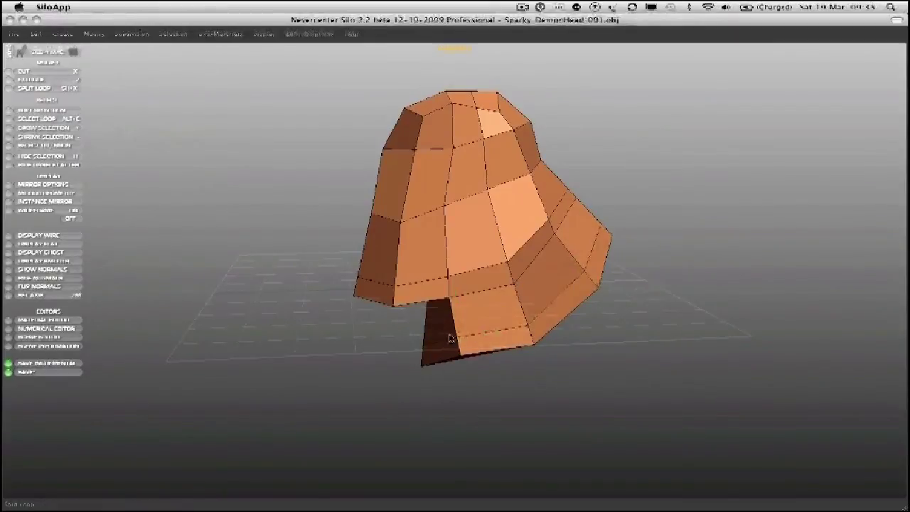
- Pull the lower front and underside vertices down to reshape the head's bottom
middle_drag(388, 322, 400, 300)
drag(401, 299, 465, 364)
middle_drag(465, 364, 414, 299)
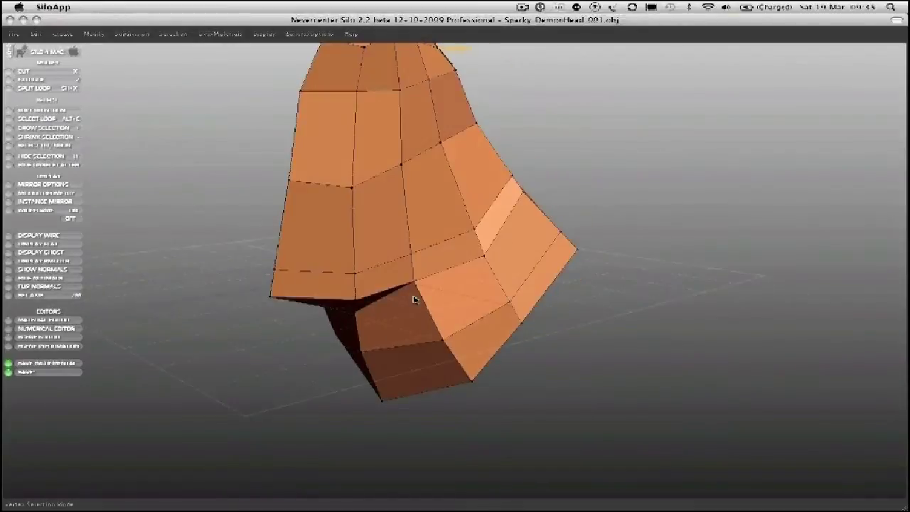
drag(415, 299, 406, 301)
middle_drag(410, 260, 418, 172)
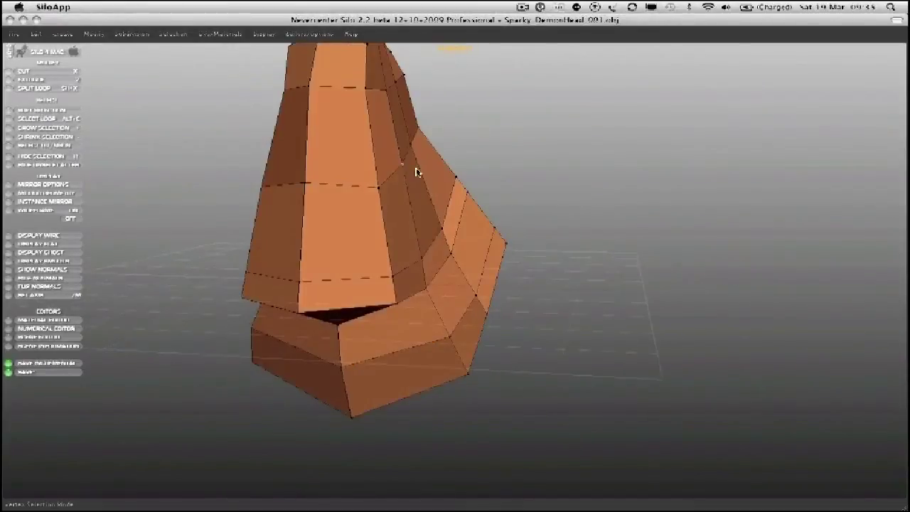
middle_drag(398, 102, 411, 331)
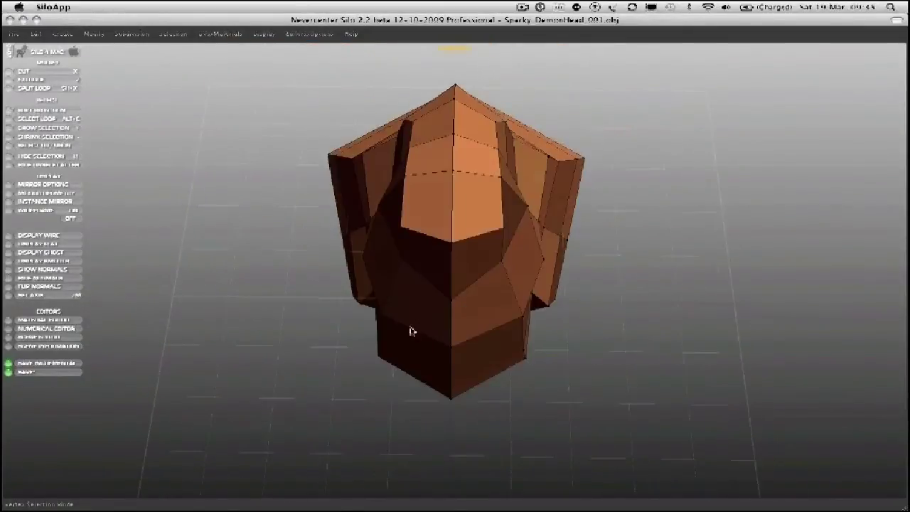
drag(478, 278, 497, 283)
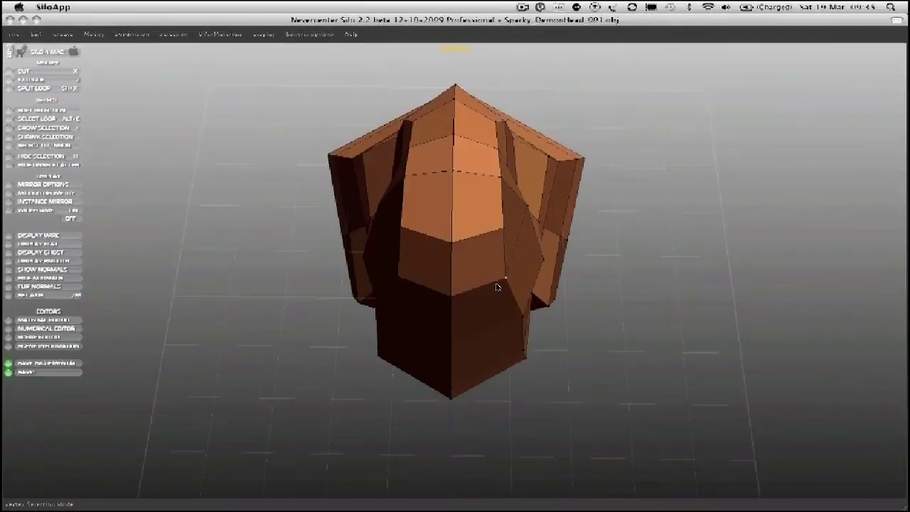
mouse_move(497, 287)
middle_down()
mouse_move(488, 308)
mouse_move(487, 299)
middle_up()
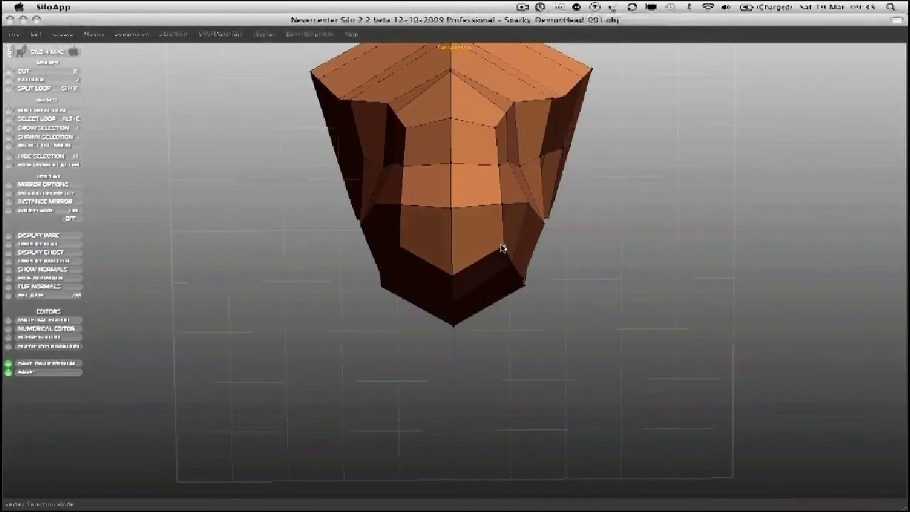
- Widen the middle face row outward and pull the upper face corners inward
drag(501, 209, 512, 203)
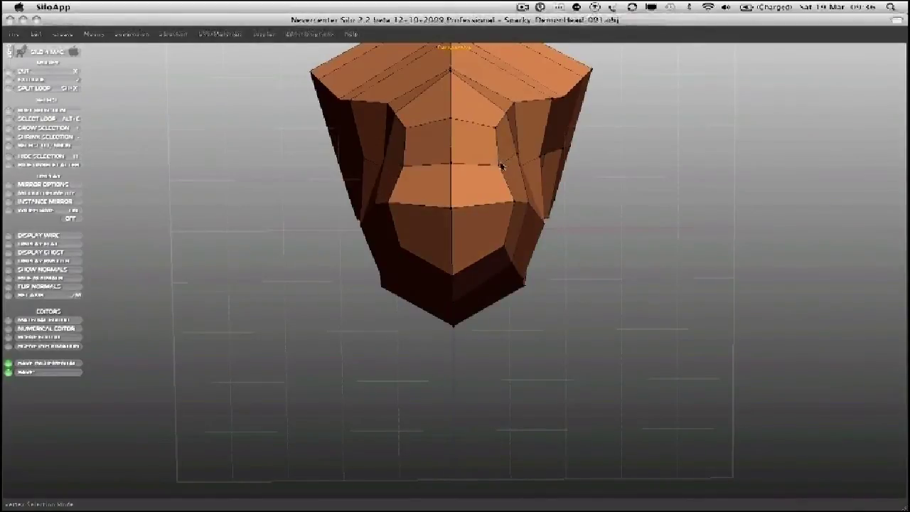
drag(501, 165, 515, 165)
mouse_move(497, 129)
mouse_down()
mouse_move(507, 111)
mouse_move(505, 133)
mouse_up()
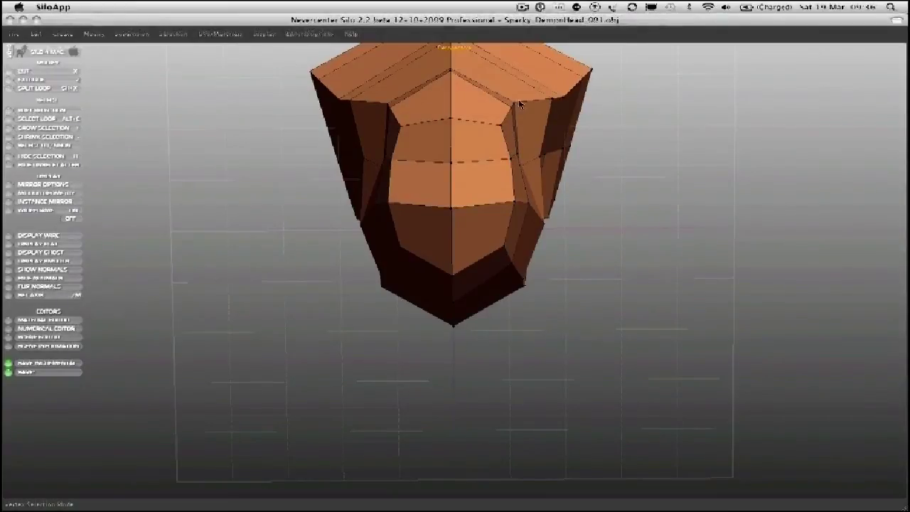
middle_drag(509, 157, 505, 198)
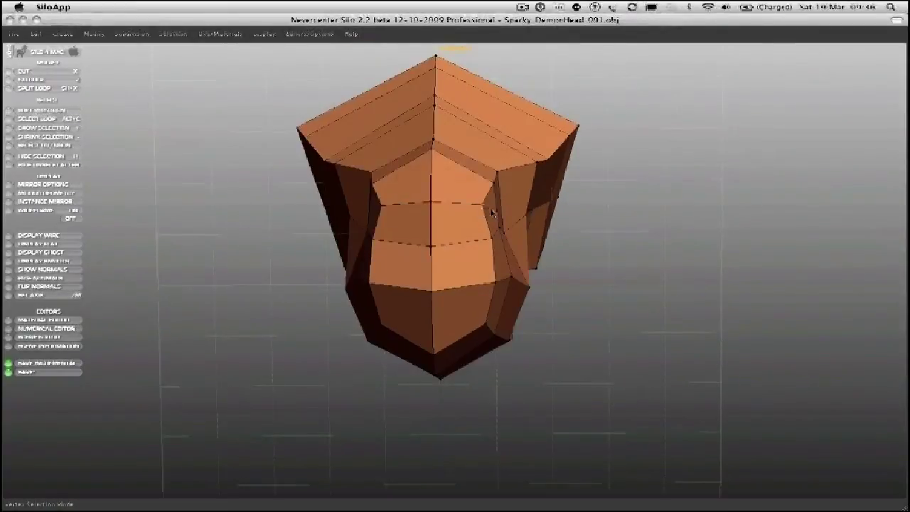
drag(491, 212, 508, 174)
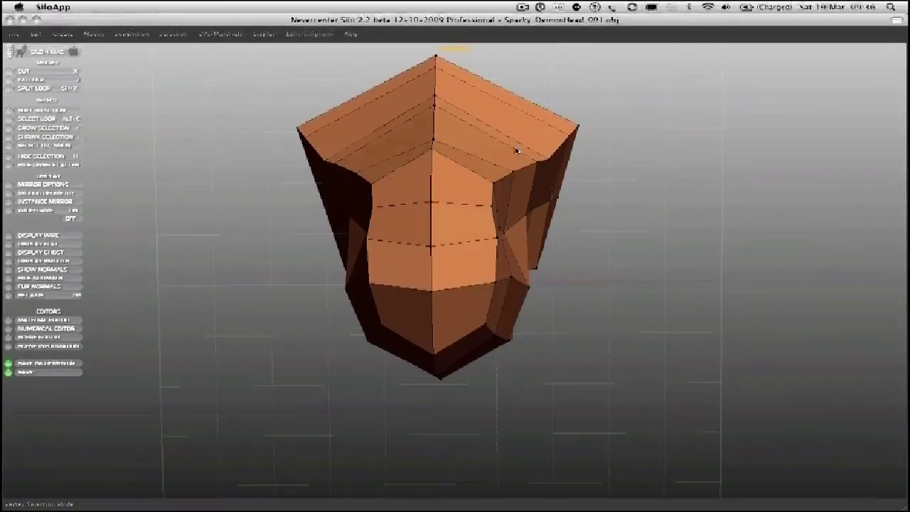
middle_drag(516, 151, 445, 187)
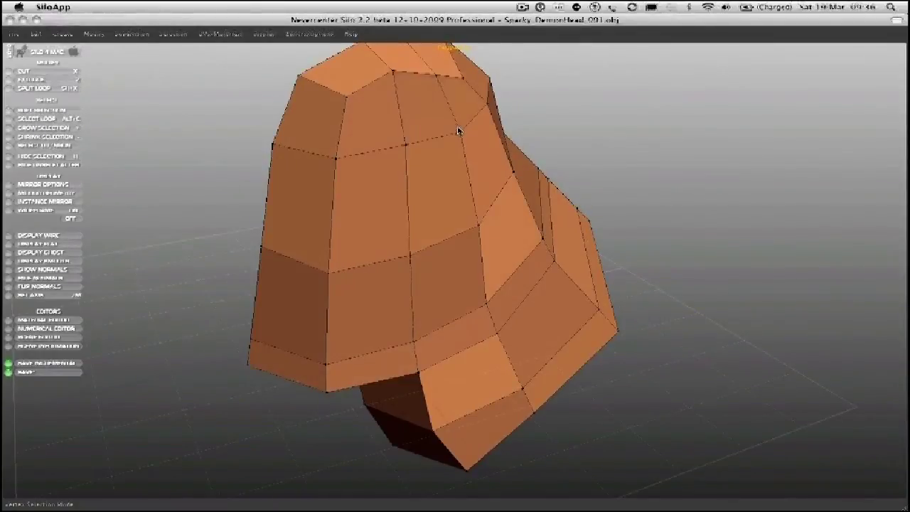
scroll(417, 161, down, 3)
middle_drag(417, 160, 417, 183)
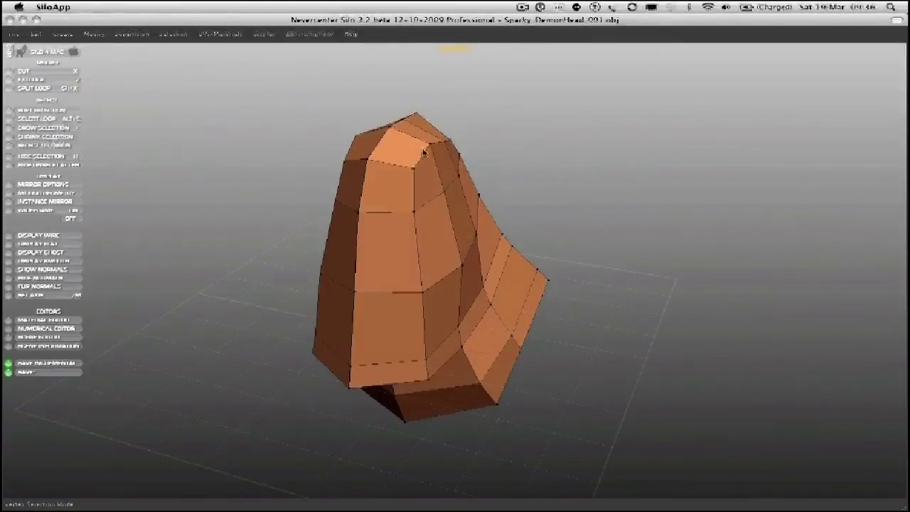
- Refine the right silhouette and pull the jaw flap's tip and edge vertices outward
mouse_move(450, 143)
mouse_down()
mouse_move(455, 125)
mouse_move(440, 148)
mouse_up()
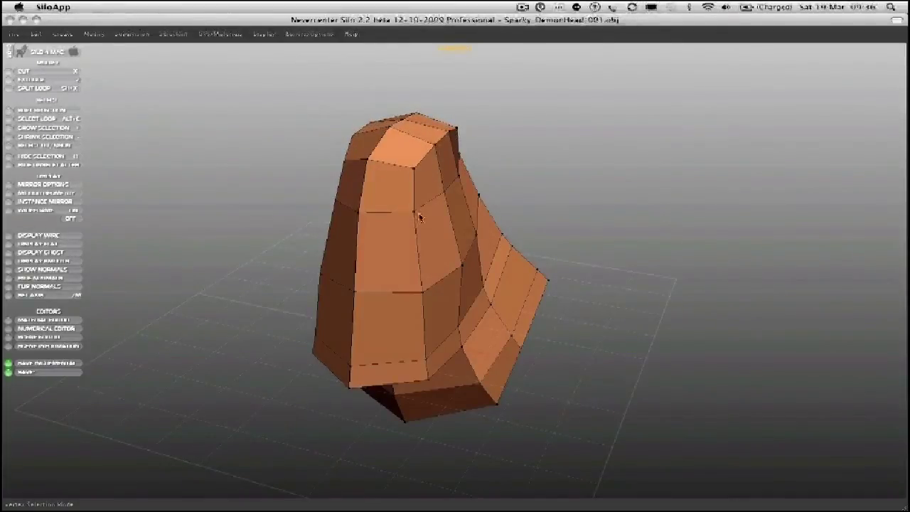
drag(419, 218, 428, 213)
middle_drag(419, 178, 518, 206)
drag(519, 207, 544, 223)
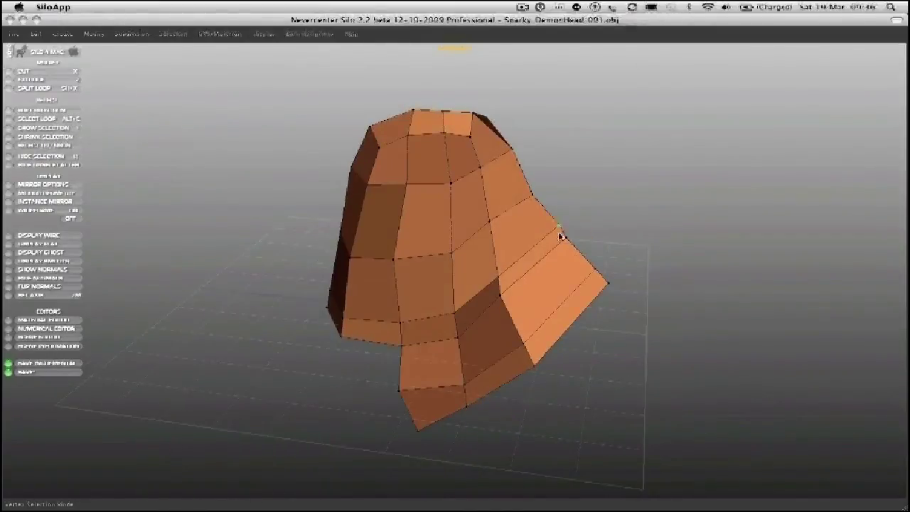
drag(620, 279, 638, 287)
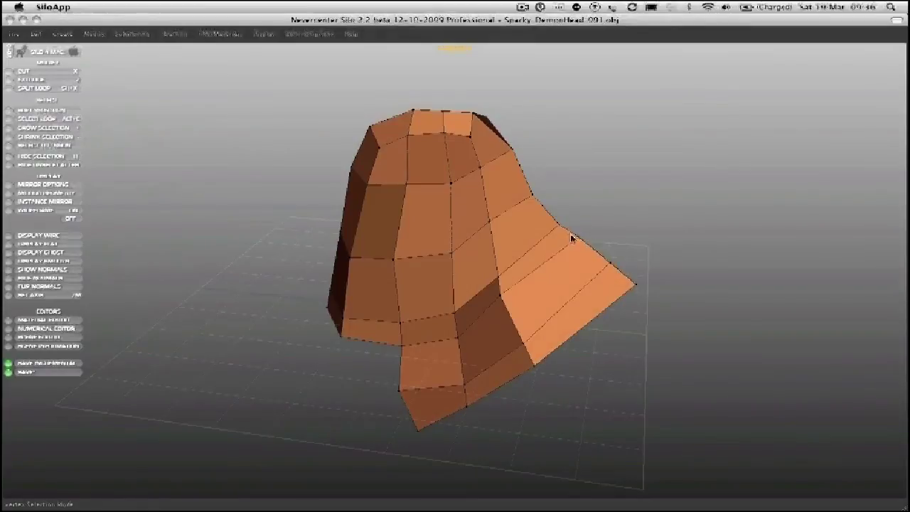
drag(572, 238, 571, 235)
drag(511, 299, 518, 305)
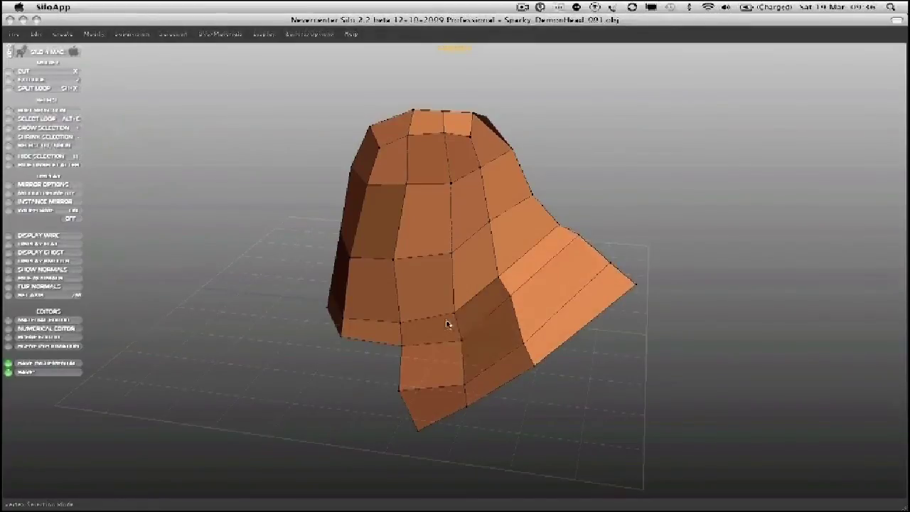
- Widen the lower rim and pull it down over the jaw to narrow the gap
mouse_move(388, 390)
middle_down()
mouse_move(460, 362)
mouse_move(393, 397)
middle_up()
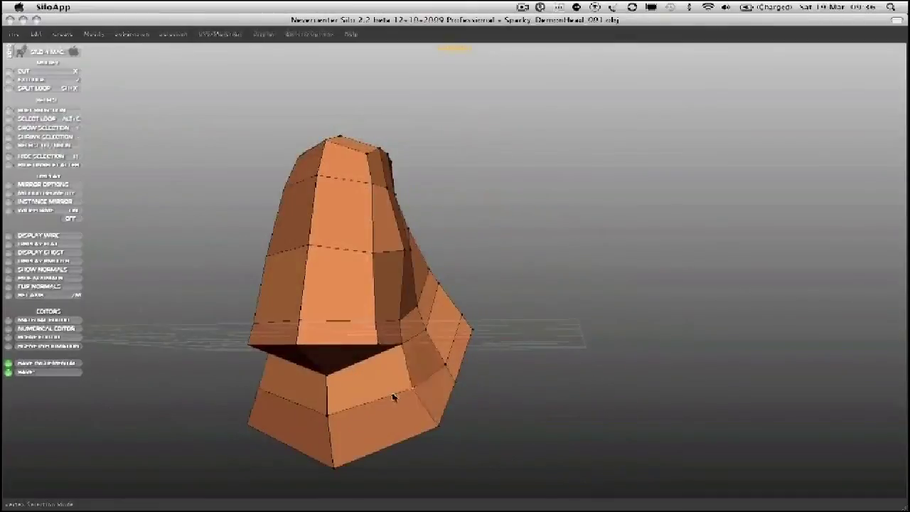
drag(398, 353, 393, 320)
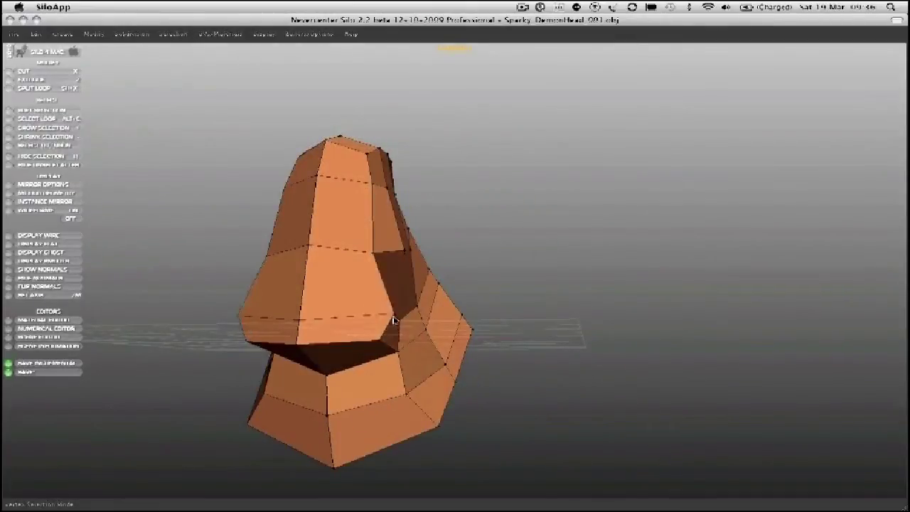
drag(319, 353, 307, 366)
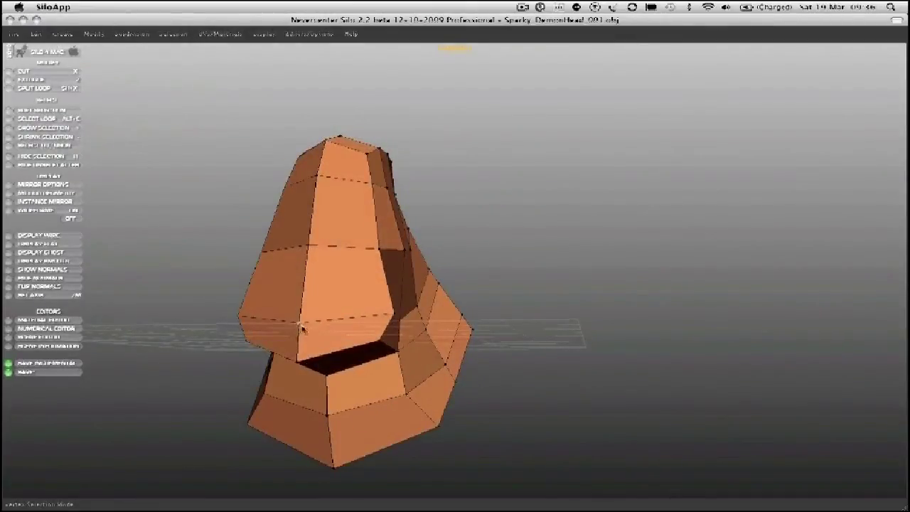
drag(301, 326, 382, 317)
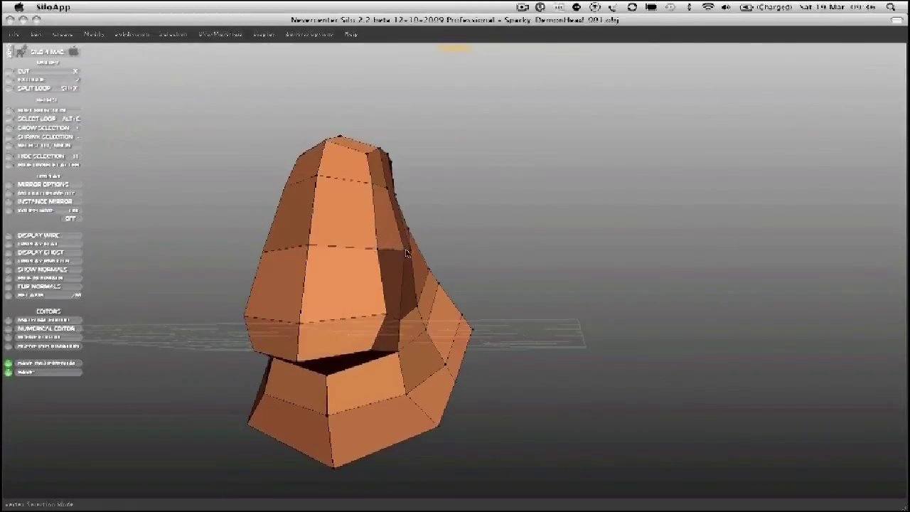
middle_drag(418, 253, 380, 197)
middle_drag(425, 227, 386, 308)
- Split one more edge loop across the mesh and inspect the denser face rows from several sides
key(shift+x)
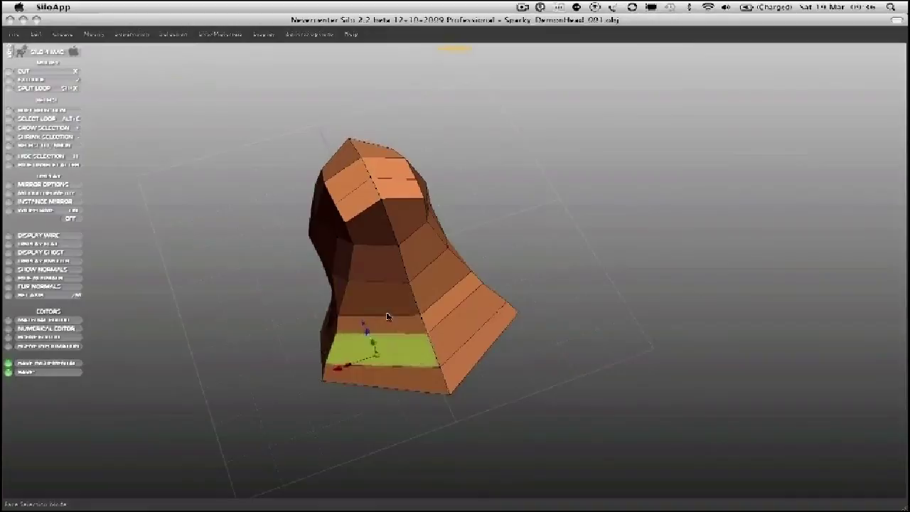
click(391, 320)
key(shift+s)
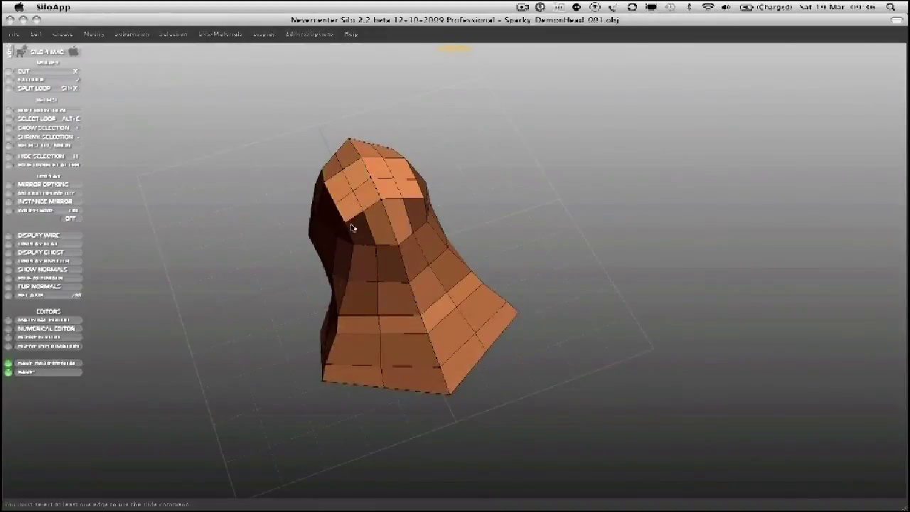
middle_drag(302, 203, 387, 275)
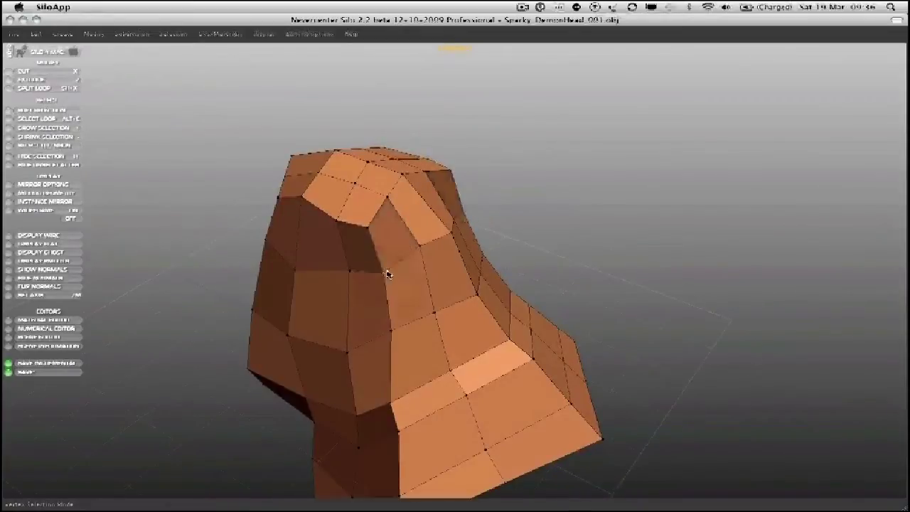
middle_drag(389, 315, 443, 210)
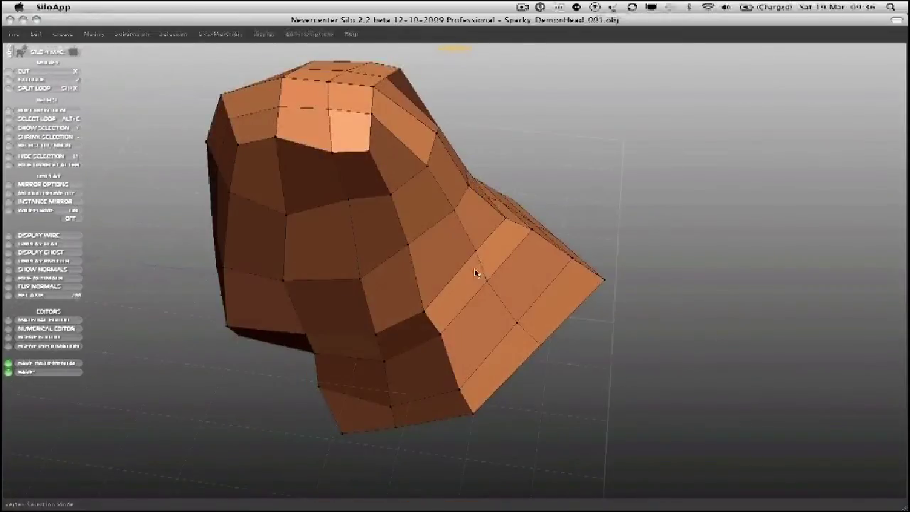
middle_drag(475, 272, 461, 245)
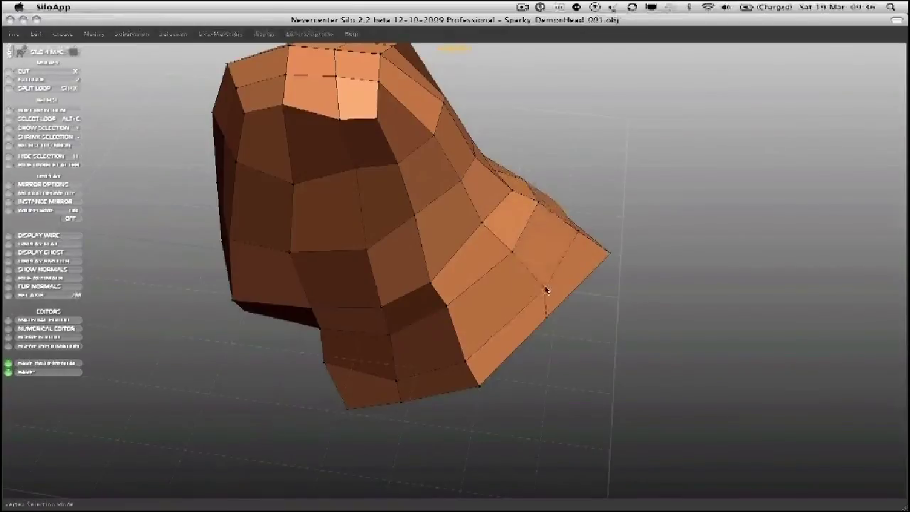
middle_drag(497, 346, 565, 356)
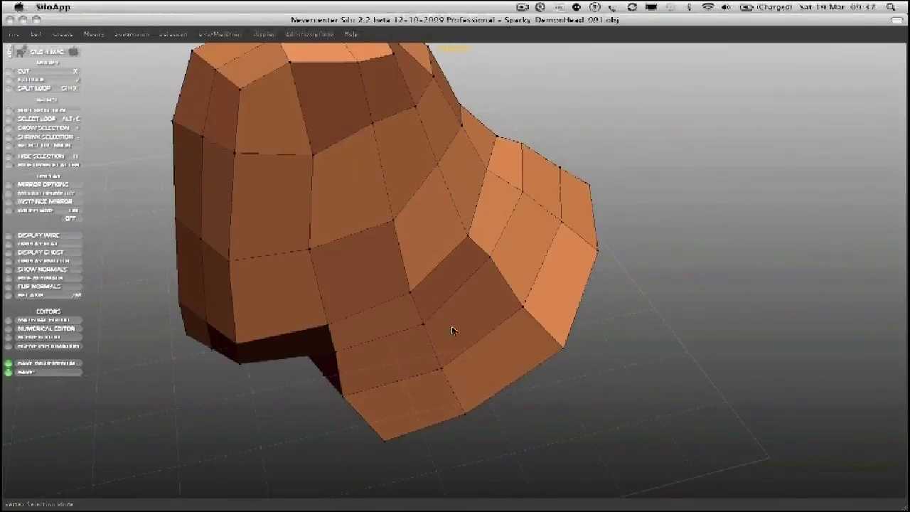
middle_drag(426, 276, 437, 243)
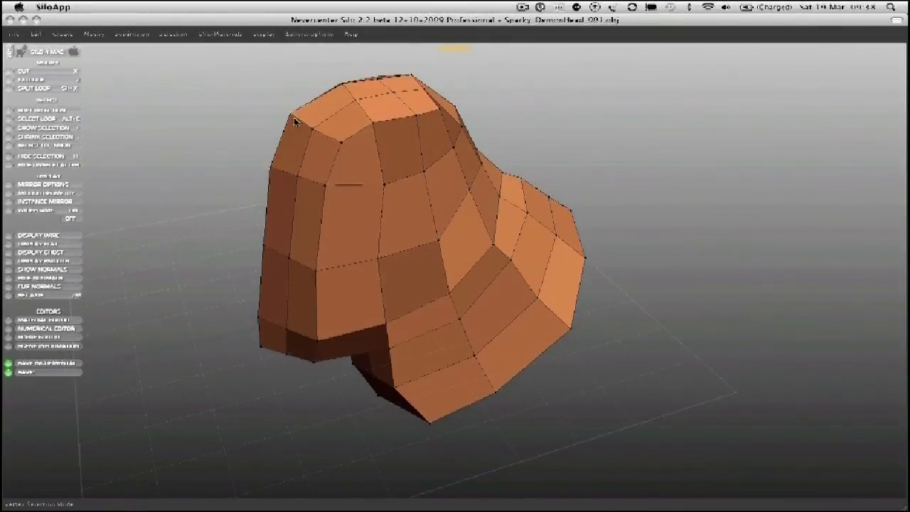
- Save incrementally as DemonHead_092.obj, then shift the left front edge and lower front vertex to meet the jaw
click(65, 364)
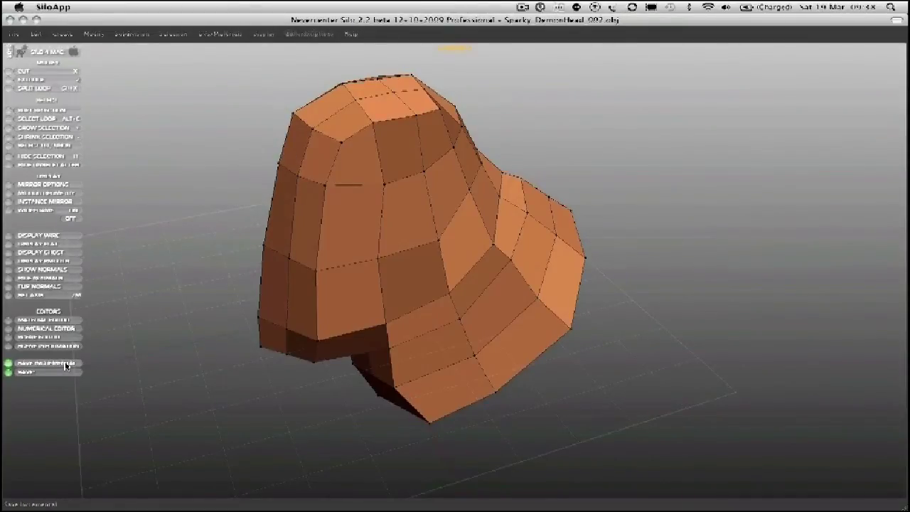
middle_drag(117, 350, 317, 211)
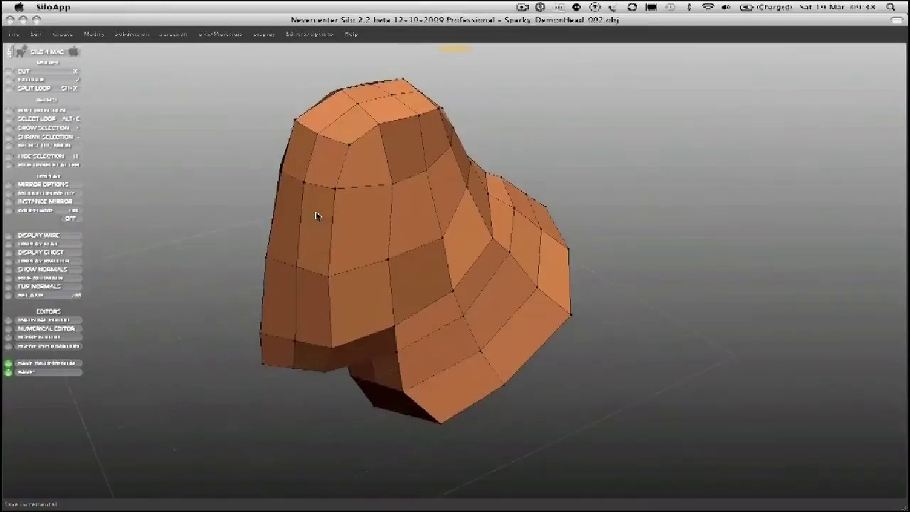
drag(320, 274, 339, 274)
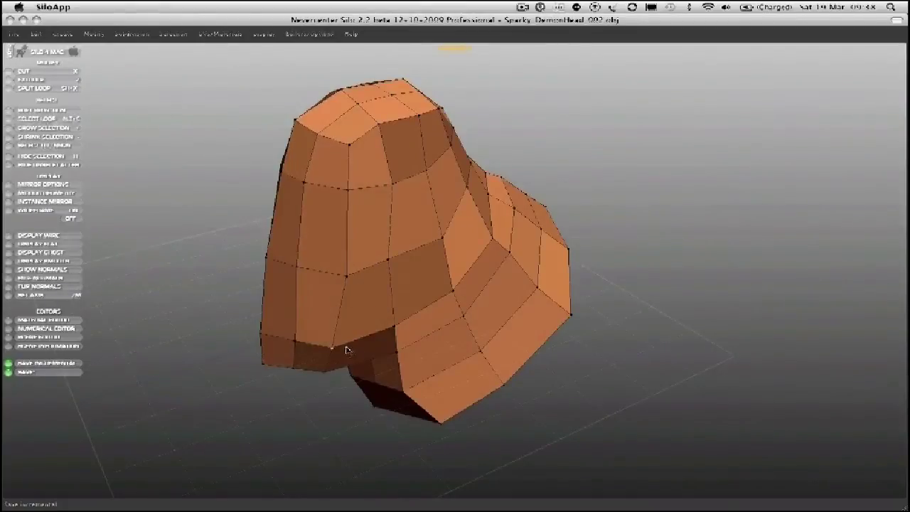
drag(346, 350, 399, 325)
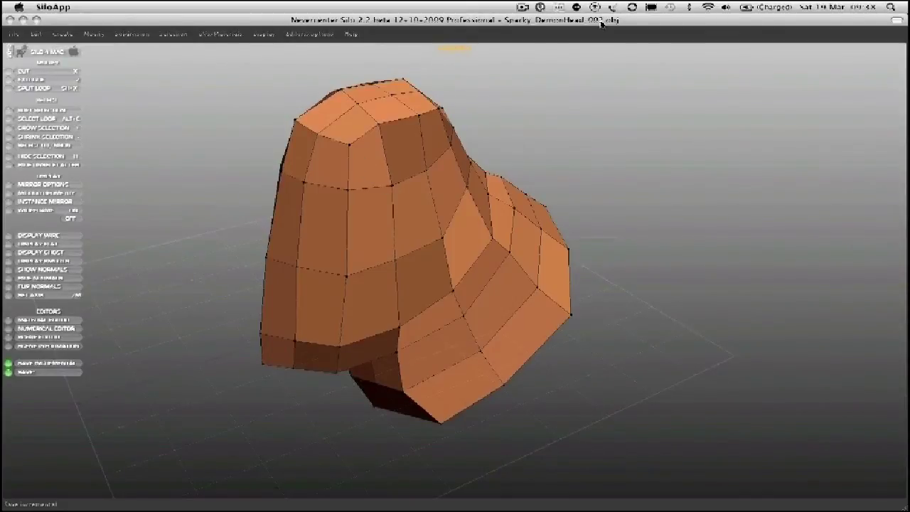
middle_drag(472, 138, 407, 129)
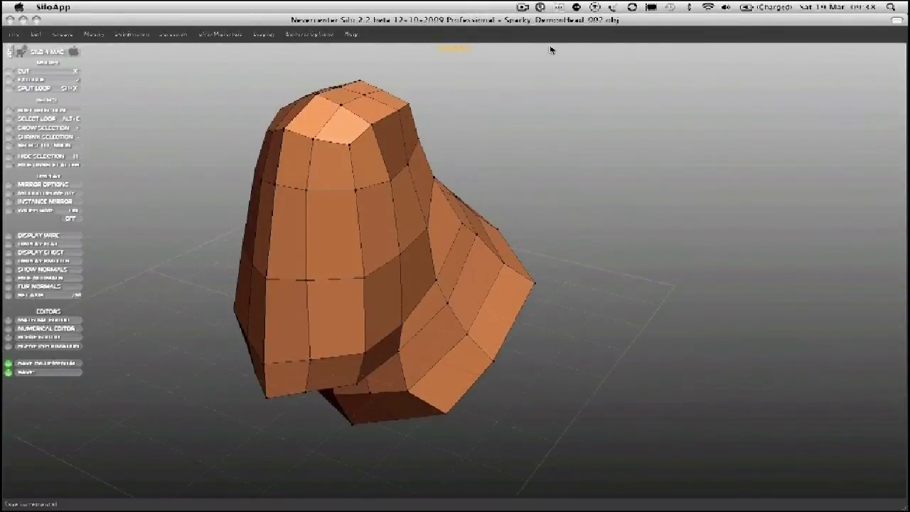
middle_drag(501, 82, 512, 116)
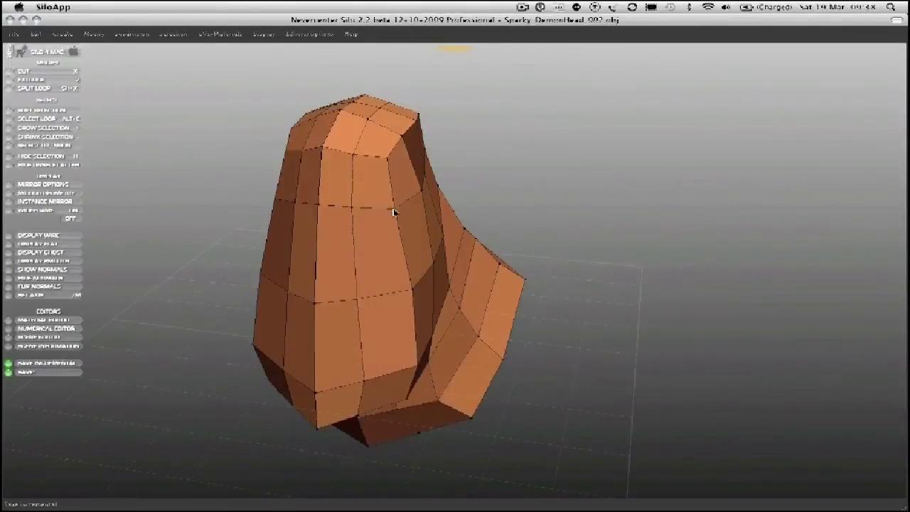
key(Escape)
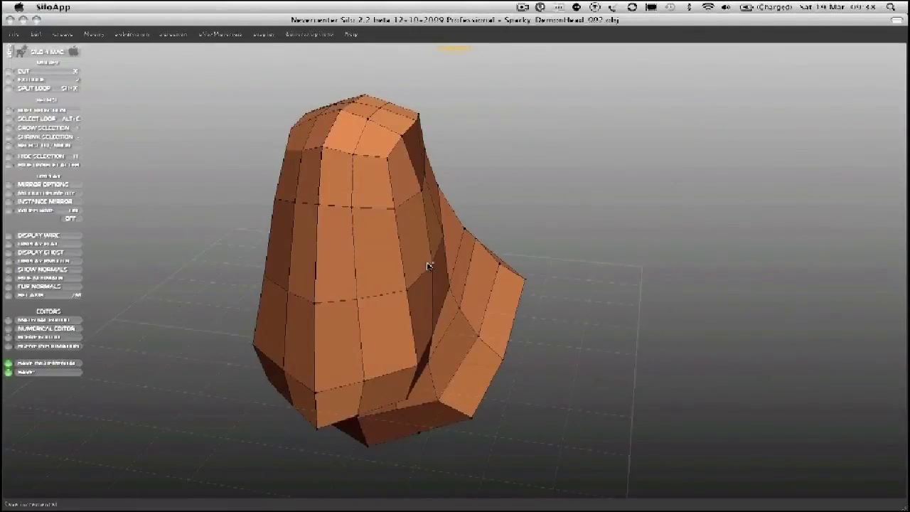
- Pull the lower snout vertices and snout tip downward
middle_drag(428, 266, 402, 313)
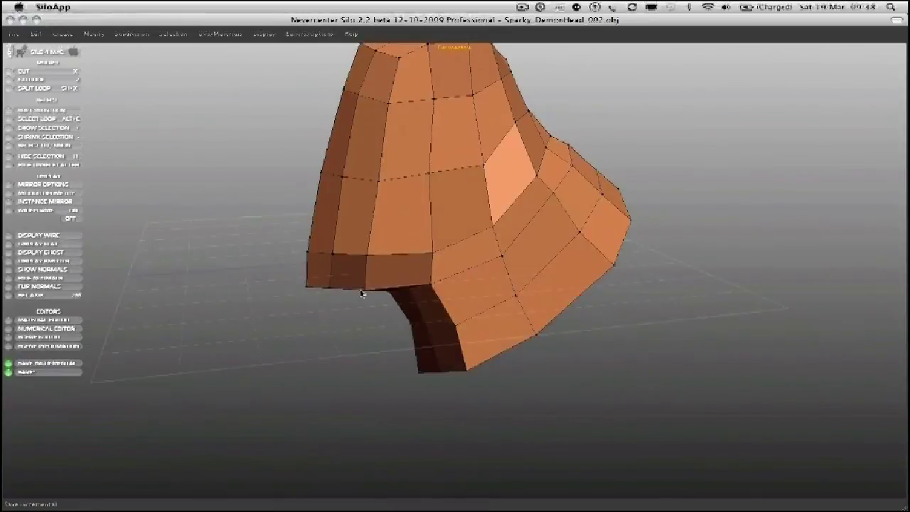
middle_drag(366, 295, 410, 268)
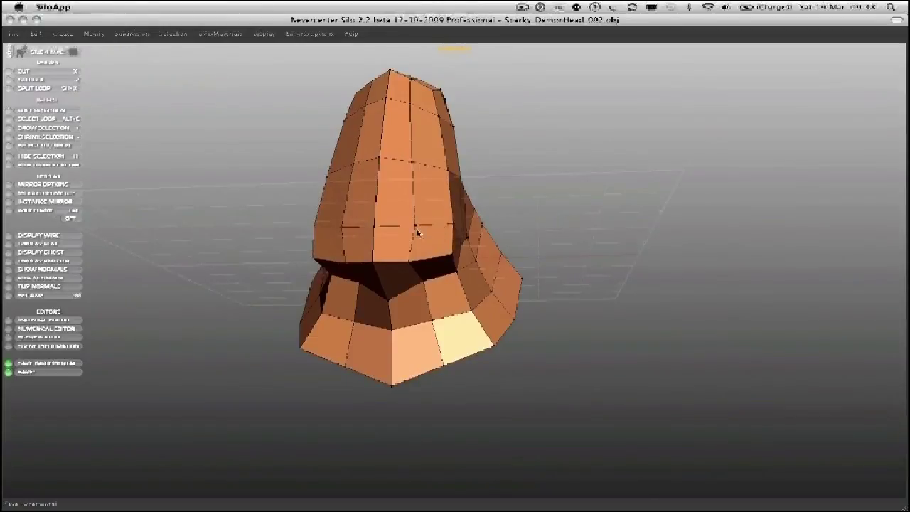
drag(391, 328, 392, 343)
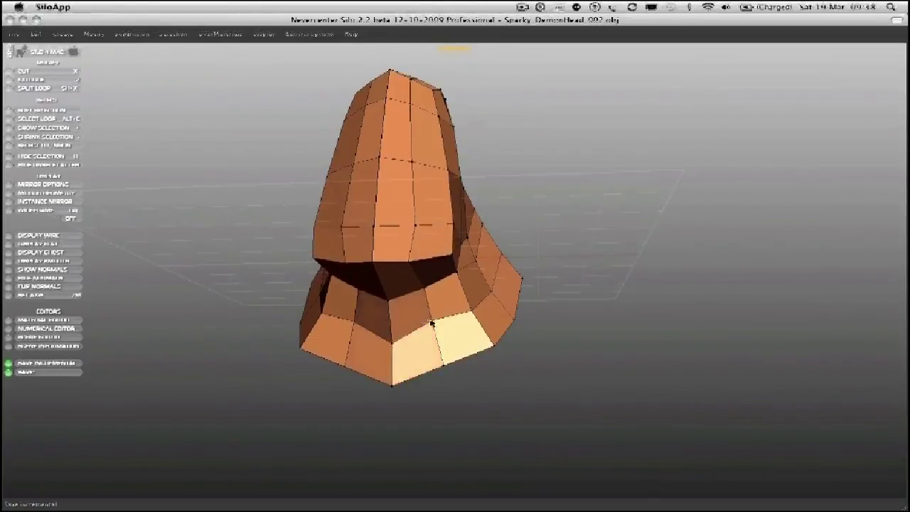
drag(393, 385, 393, 396)
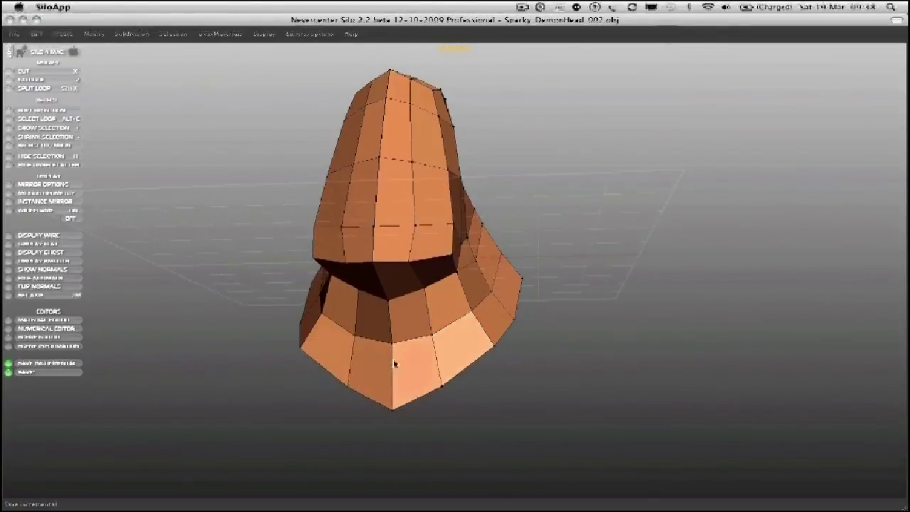
middle_drag(396, 362, 394, 364)
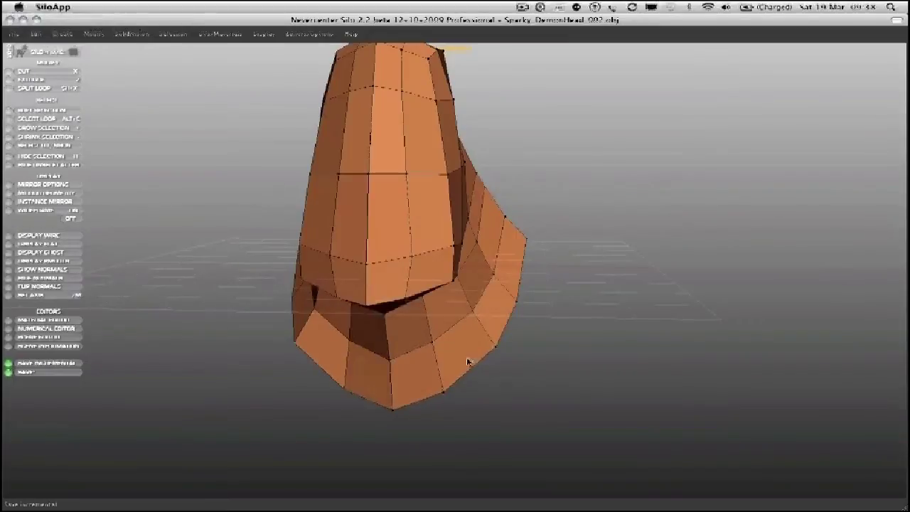
middle_drag(467, 363, 449, 291)
- Reshape the nostril area and bulge out the front middle faces
drag(452, 292, 444, 253)
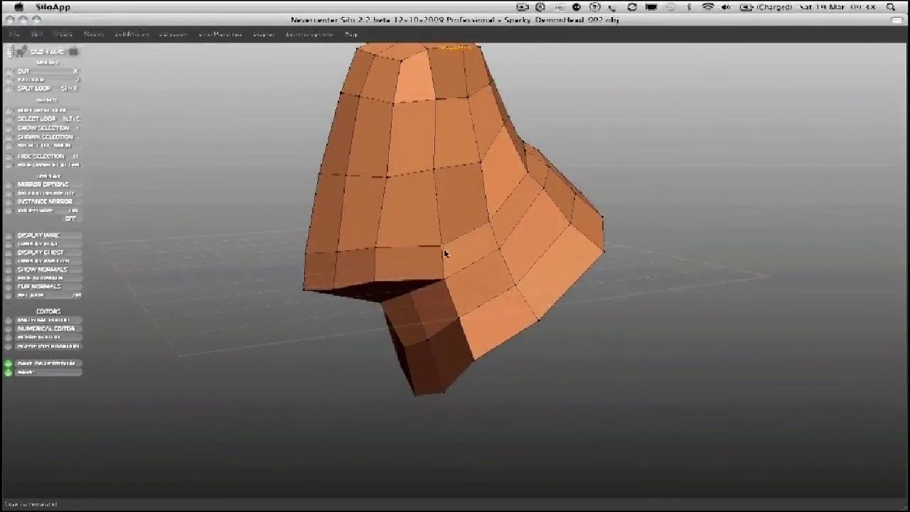
middle_drag(410, 264, 472, 301)
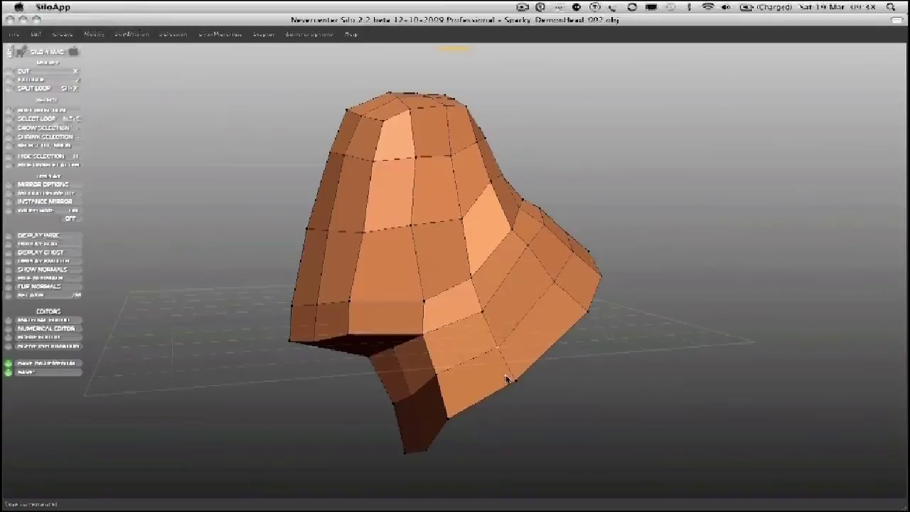
mouse_move(506, 379)
mouse_down()
mouse_move(453, 433)
mouse_move(479, 430)
mouse_move(460, 393)
mouse_move(411, 403)
mouse_move(424, 403)
mouse_move(413, 441)
mouse_move(430, 447)
mouse_move(408, 461)
mouse_move(411, 406)
mouse_up()
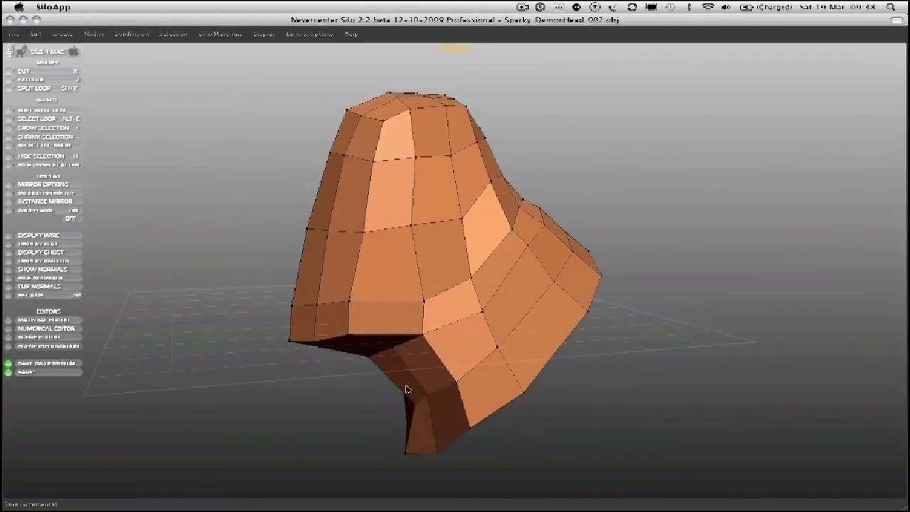
middle_drag(407, 389, 368, 315)
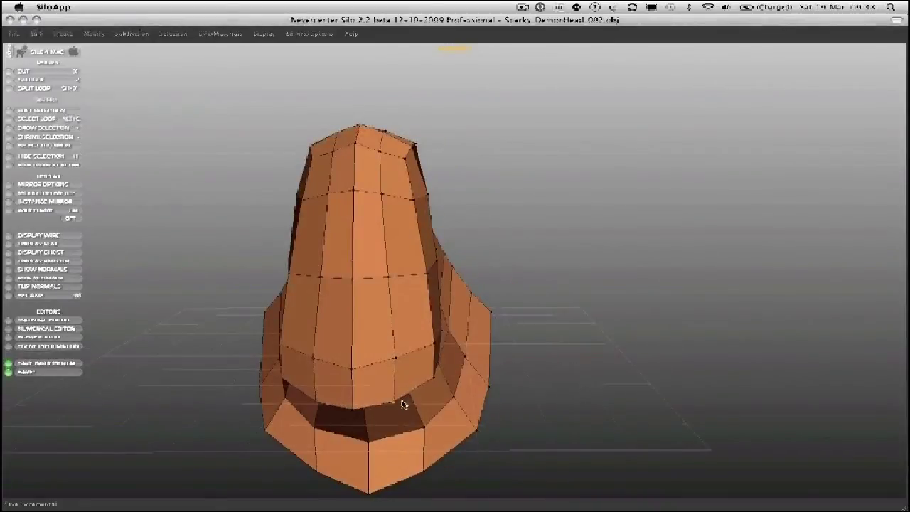
mouse_move(401, 404)
mouse_down()
mouse_move(378, 288)
mouse_move(406, 278)
mouse_up()
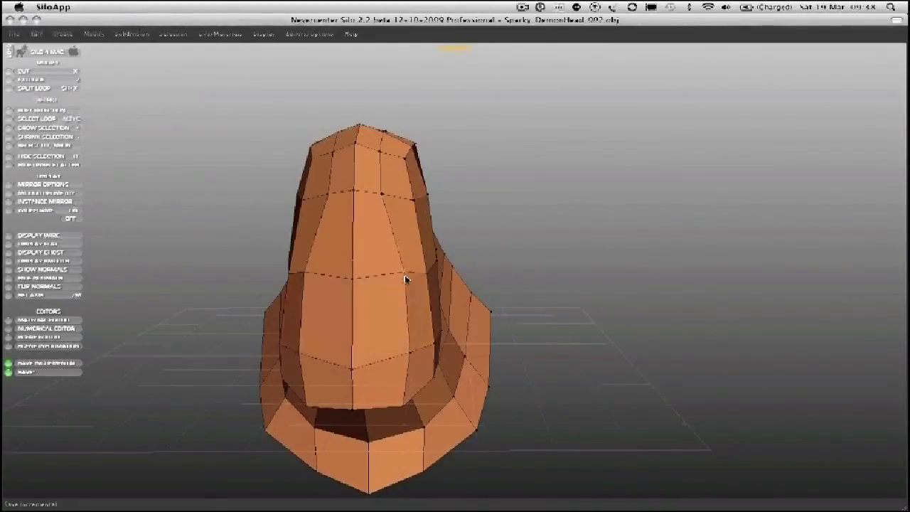
middle_drag(405, 279, 266, 242)
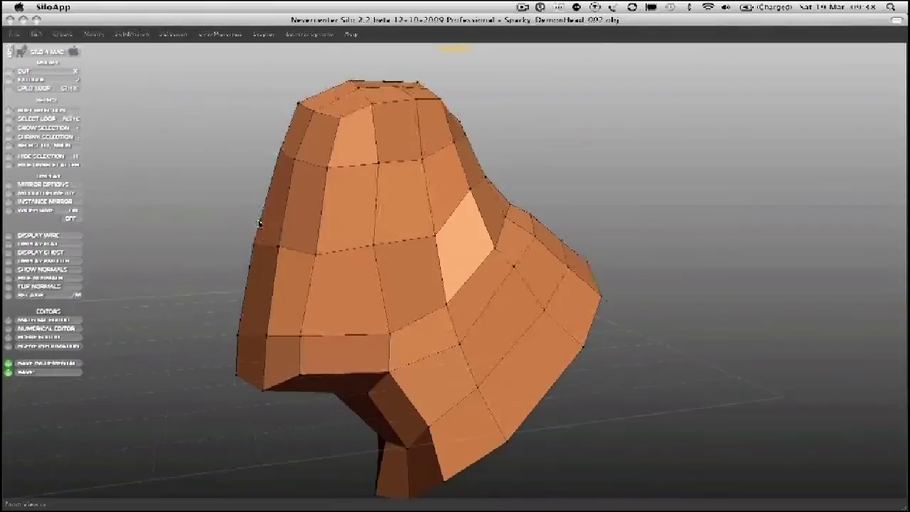
- Straighten the left silhouette and lift the upper corner and top vertices of the head
drag(250, 248, 230, 258)
drag(238, 329, 217, 335)
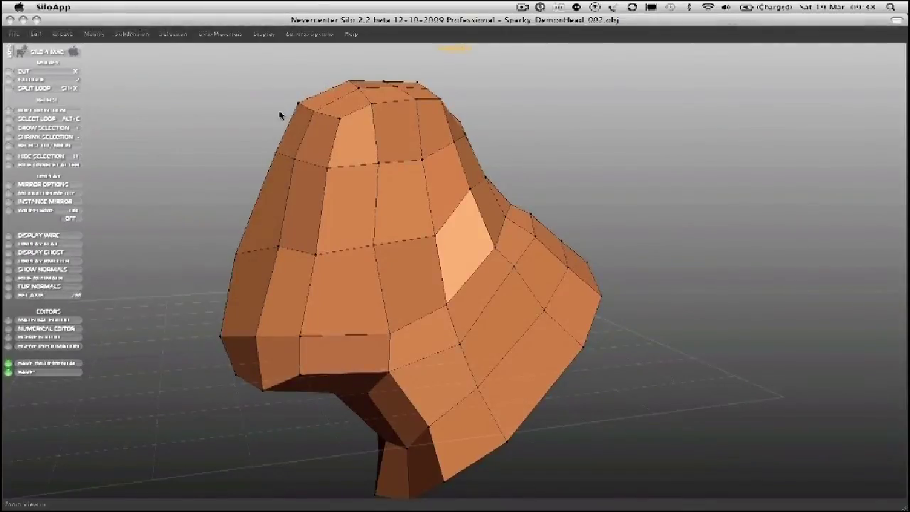
drag(298, 104, 289, 105)
drag(341, 84, 382, 74)
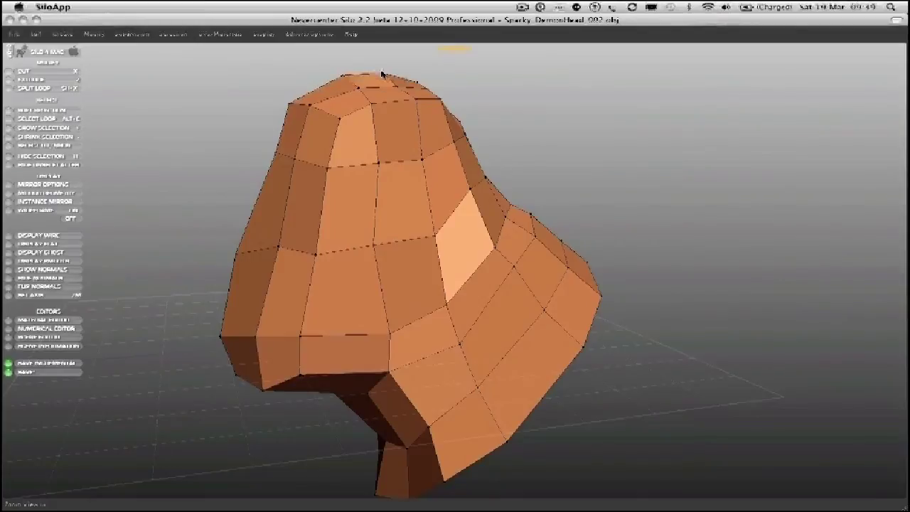
middle_drag(414, 83, 308, 108)
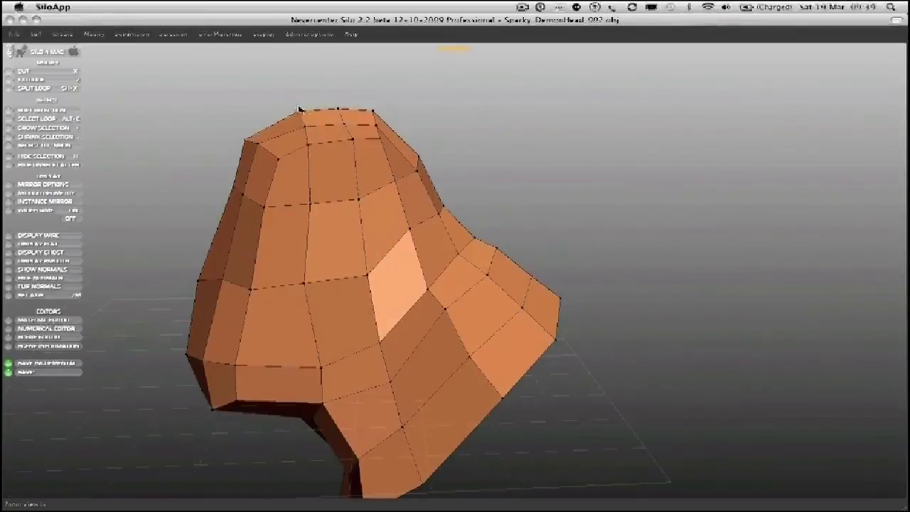
drag(299, 108, 379, 88)
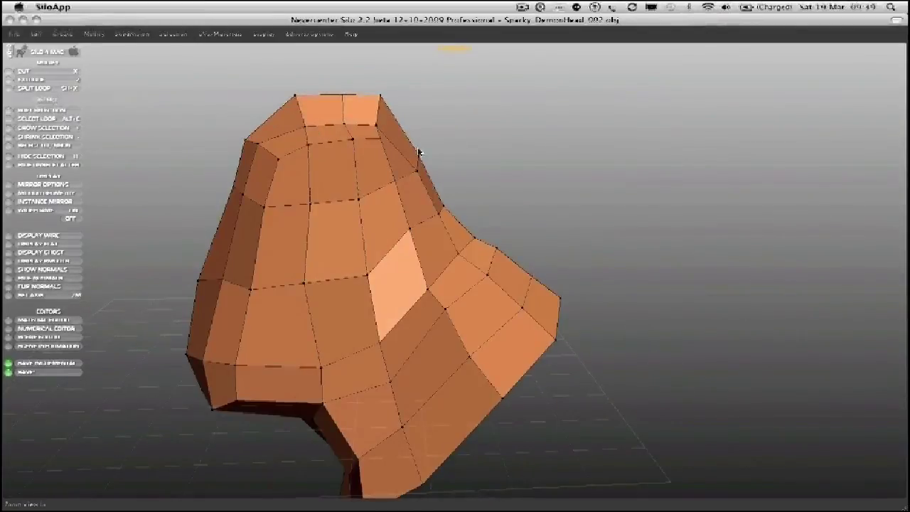
drag(420, 153, 427, 134)
mouse_move(426, 135)
middle_down()
mouse_move(365, 159)
mouse_move(416, 146)
mouse_move(443, 163)
mouse_move(488, 153)
mouse_move(308, 162)
mouse_move(432, 122)
middle_up()
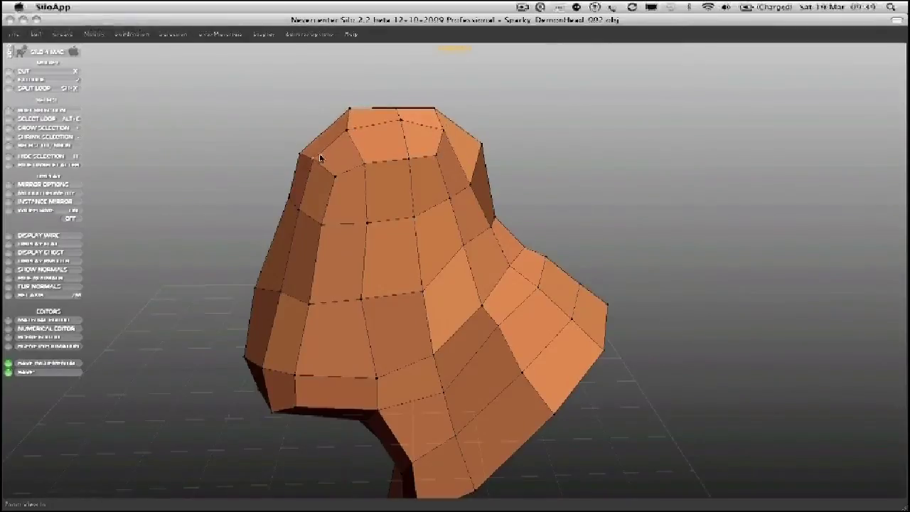
- Raise the crown's corner and top-ring vertices and pull the right side up
drag(309, 151, 345, 138)
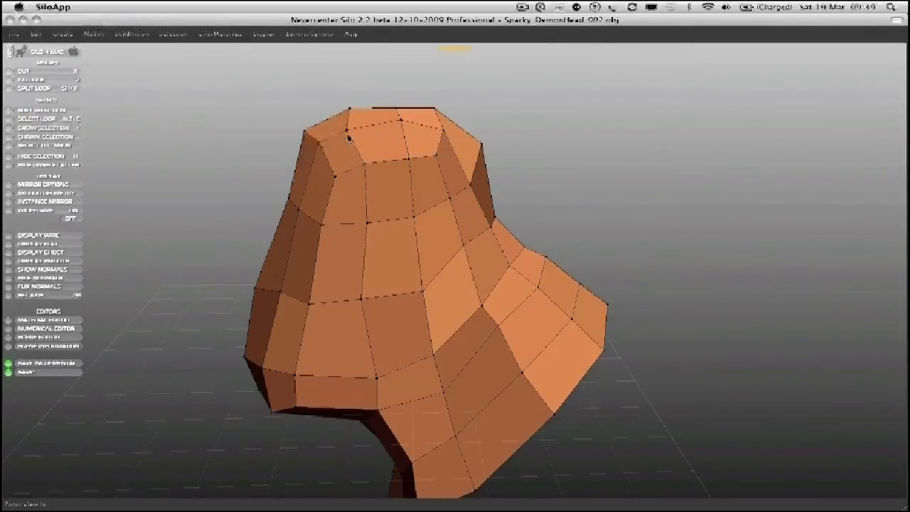
drag(396, 152, 408, 141)
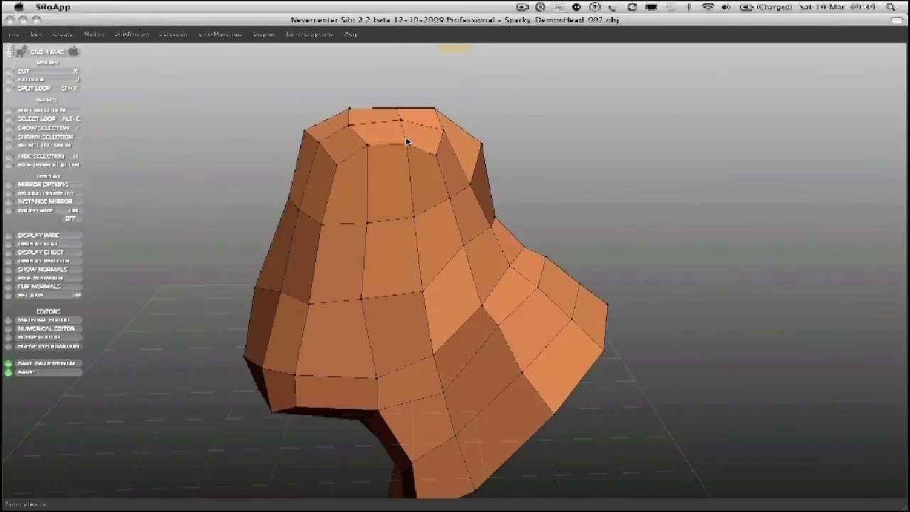
drag(461, 170, 468, 156)
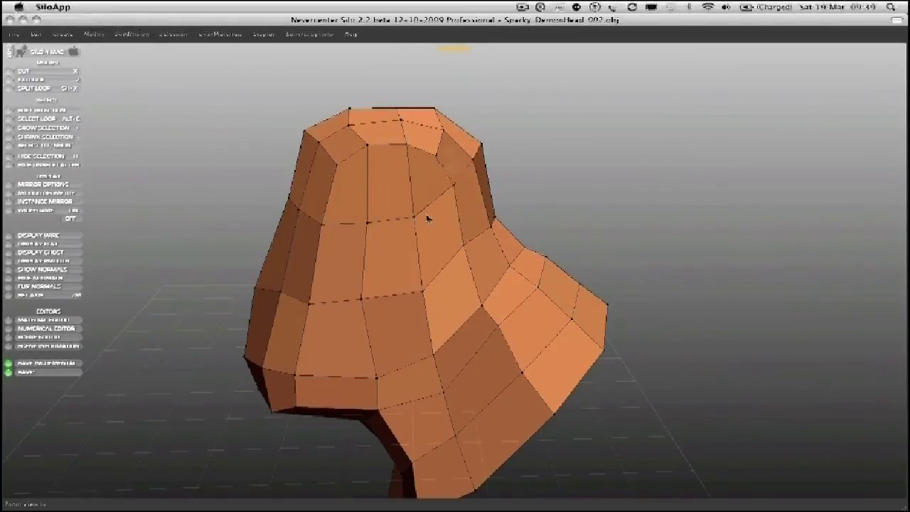
drag(469, 246, 502, 210)
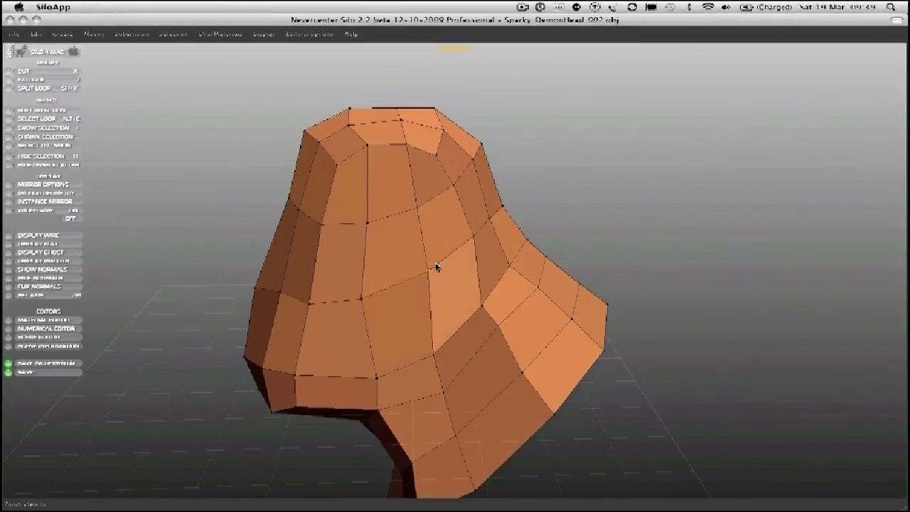
middle_drag(435, 263, 427, 284)
- Check the multi-view layout, then nudge the nose underside and mid-face vertices
key(space)
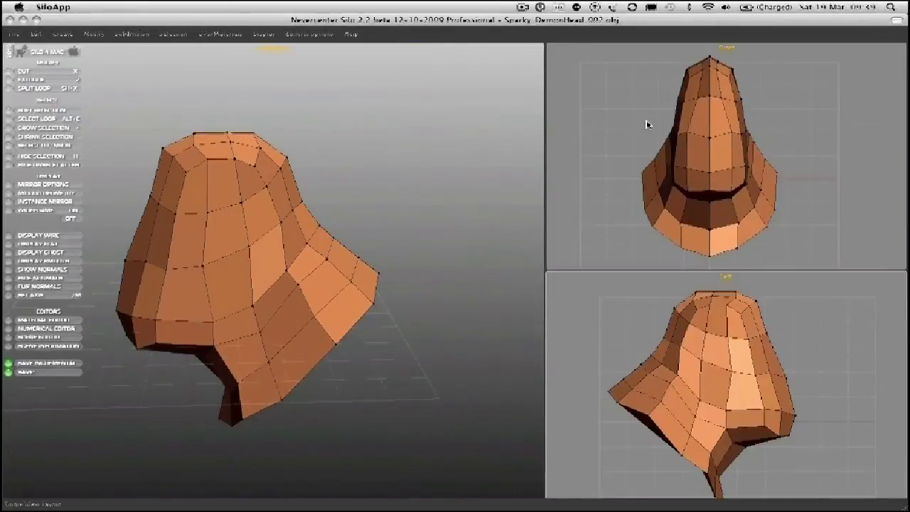
key(space)
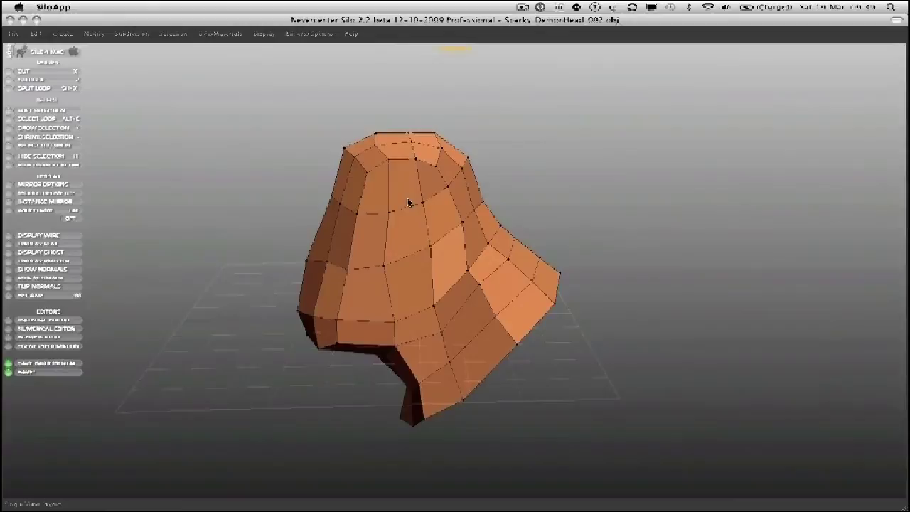
scroll(419, 206, up, 2)
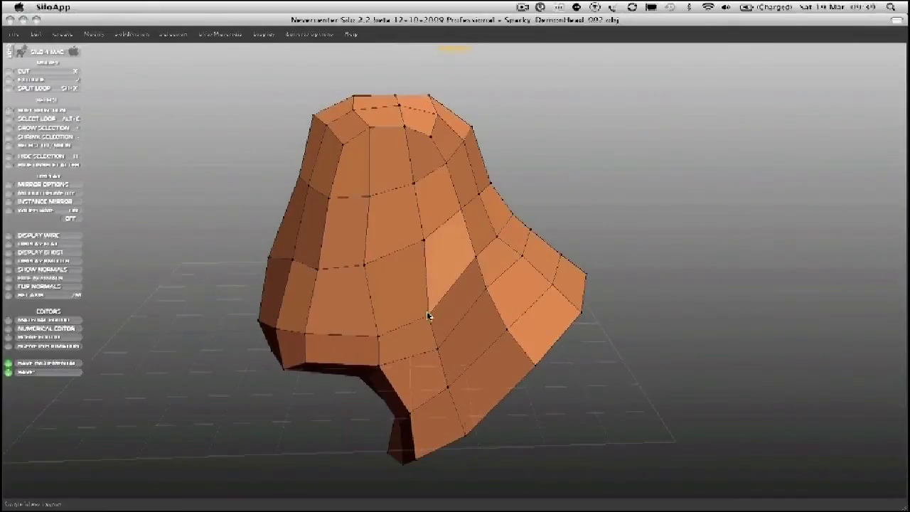
middle_drag(370, 368, 355, 394)
mouse_move(363, 389)
mouse_down()
mouse_move(306, 371)
mouse_move(366, 381)
mouse_up()
drag(366, 265, 370, 258)
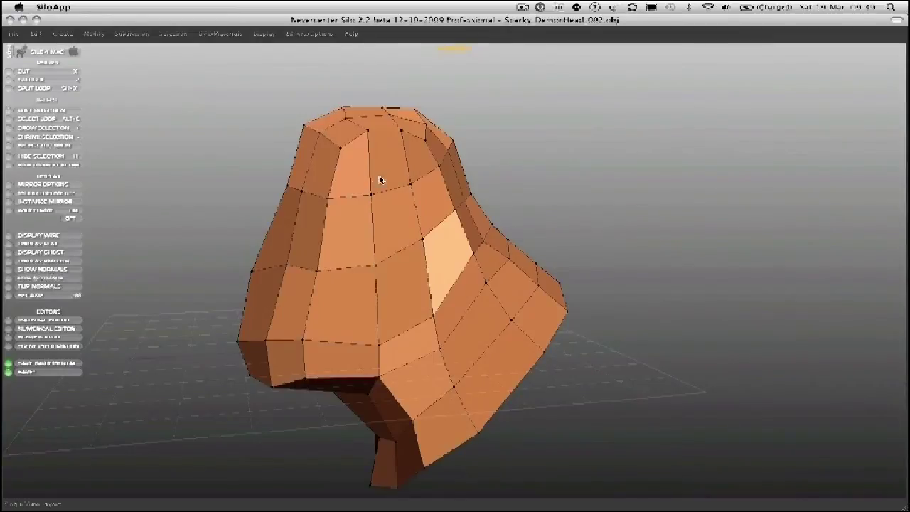
drag(379, 180, 378, 194)
- Round out the head's upper-left silhouette
middle_drag(465, 220, 452, 229)
middle_drag(451, 168, 379, 147)
drag(379, 147, 380, 138)
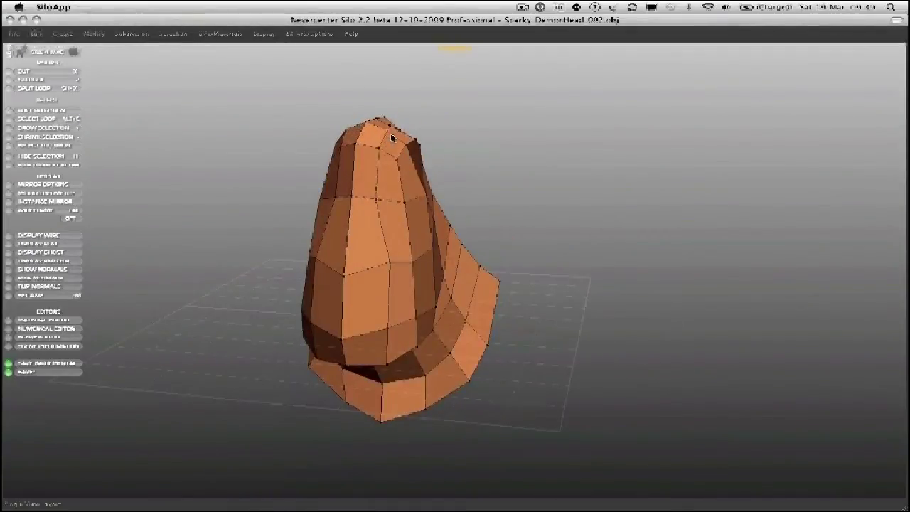
middle_drag(404, 132, 413, 126)
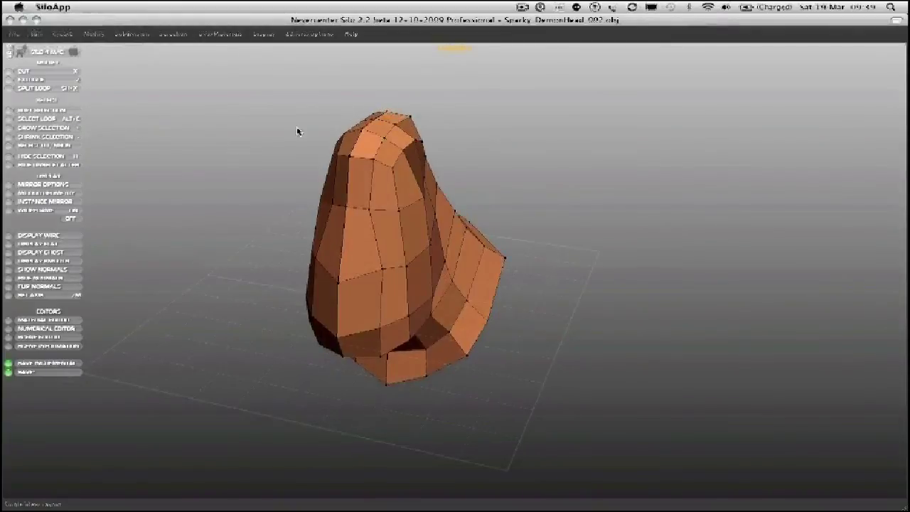
middle_drag(291, 175, 397, 157)
- Select a horizontal vertex loop around the head and push the upper-left profile outward
click(379, 229)
key(1)
double_click(397, 155)
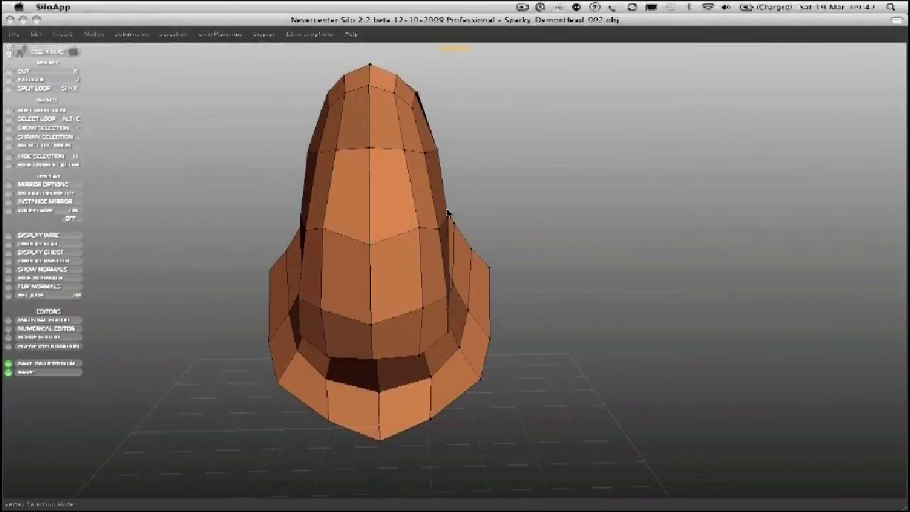
middle_drag(427, 237, 407, 277)
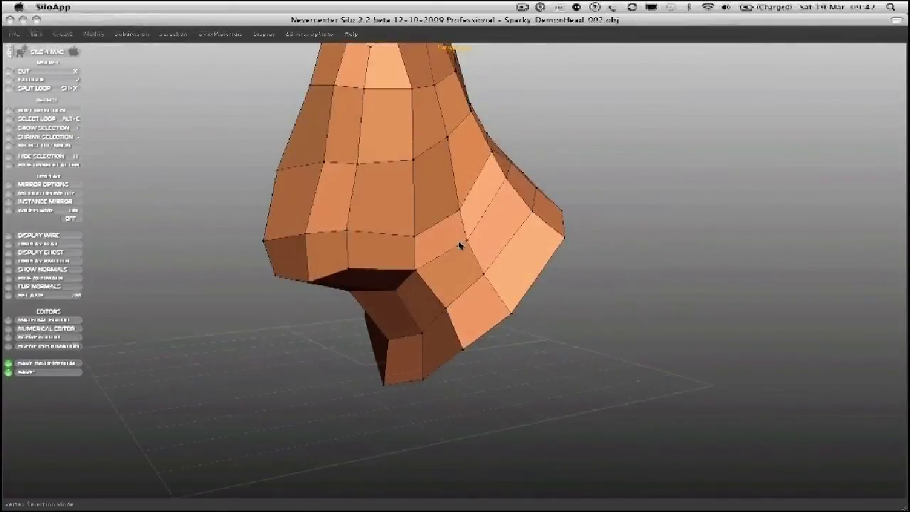
middle_drag(451, 258, 465, 108)
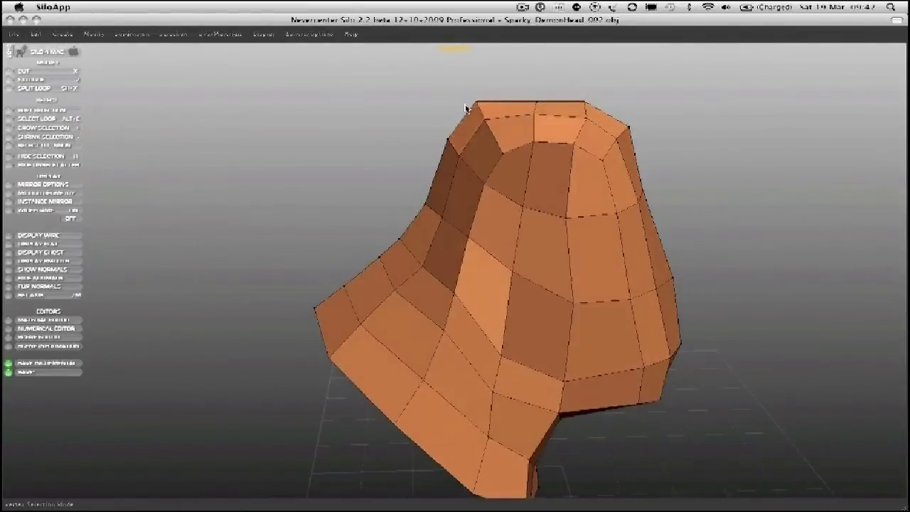
drag(449, 139, 436, 138)
drag(425, 206, 408, 198)
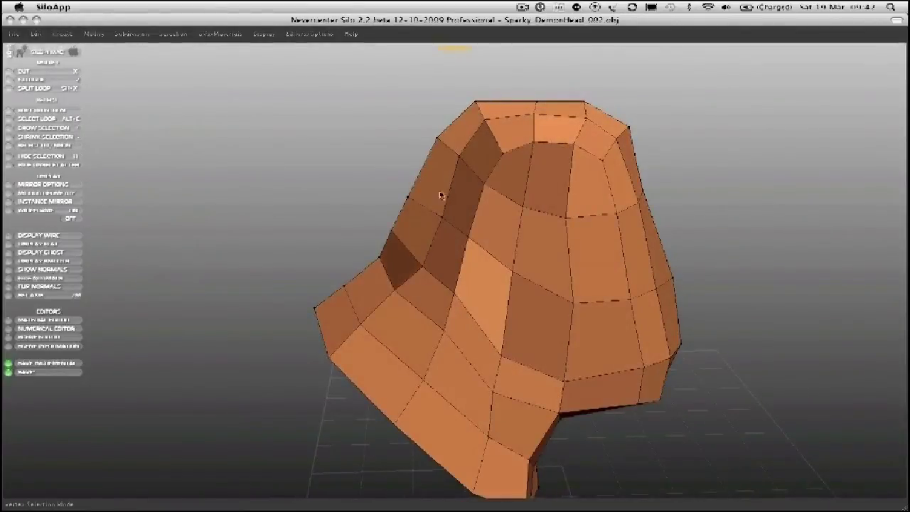
- Pull the inner fold and right lobe into place and bulge the upper-right silhouette outward
middle_drag(424, 204, 324, 224)
drag(324, 224, 427, 285)
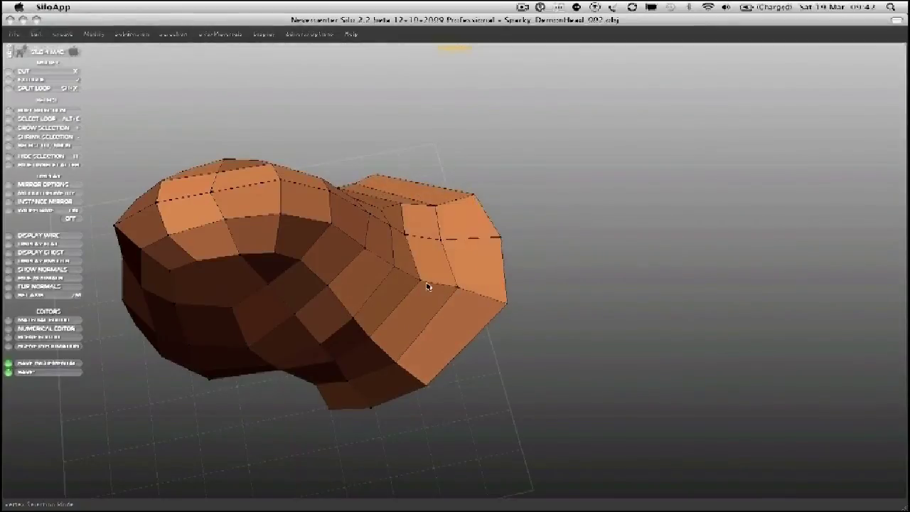
middle_drag(426, 285, 420, 219)
drag(409, 112, 415, 104)
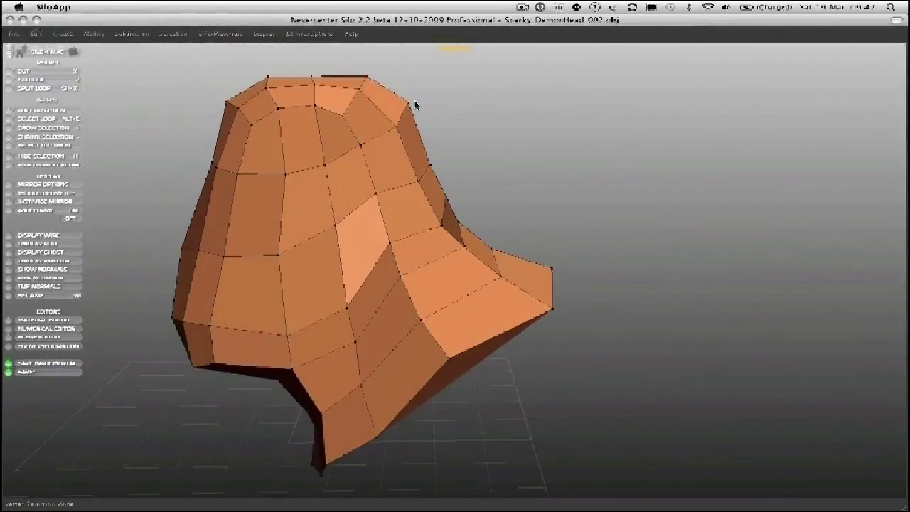
drag(428, 148, 467, 193)
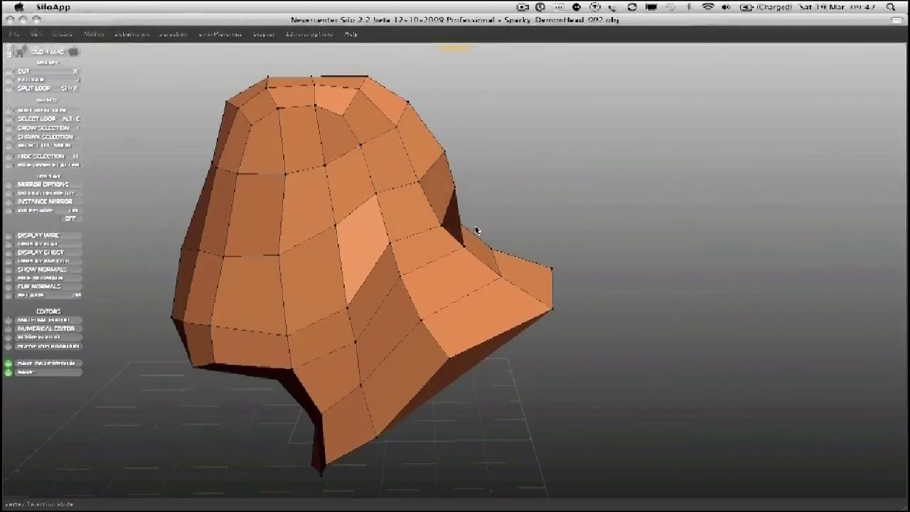
middle_drag(458, 231, 466, 228)
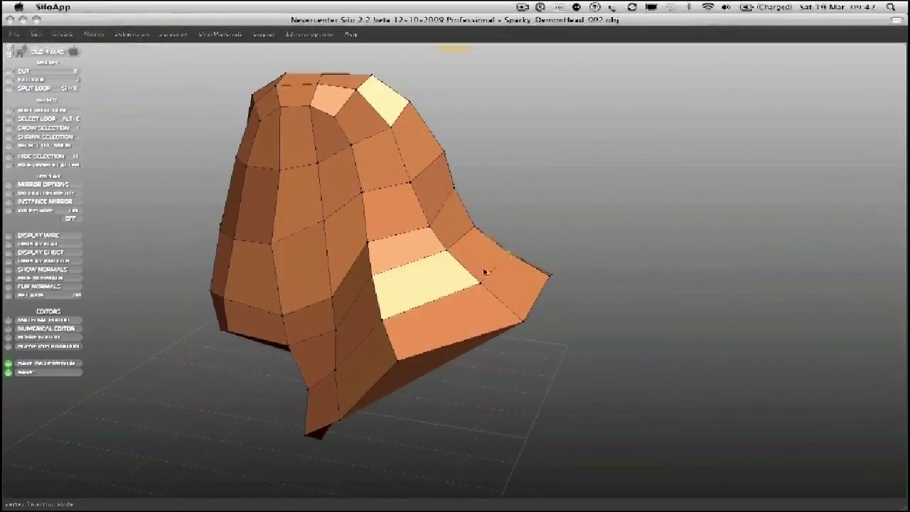
middle_drag(488, 268, 399, 266)
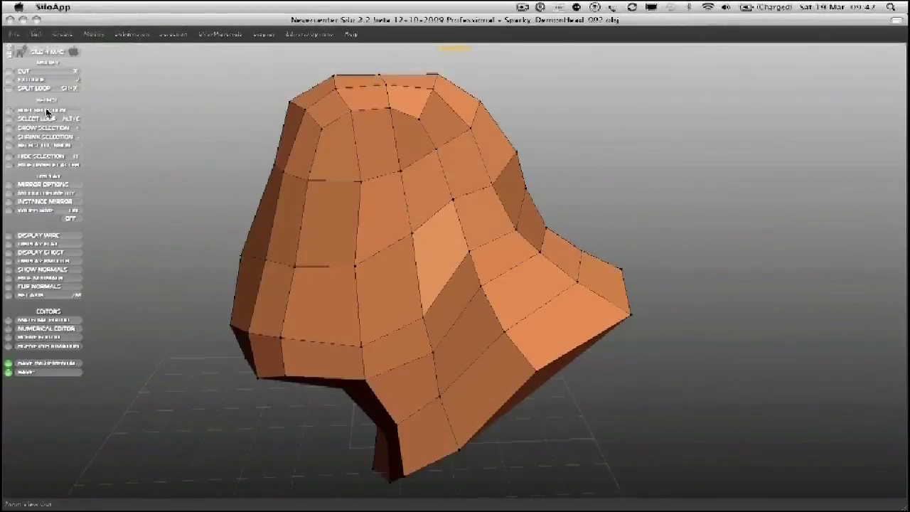
- Bulge out the right flap's lower edge and upper side, and fill the undercut beneath the lower lip
middle_drag(191, 188, 554, 380)
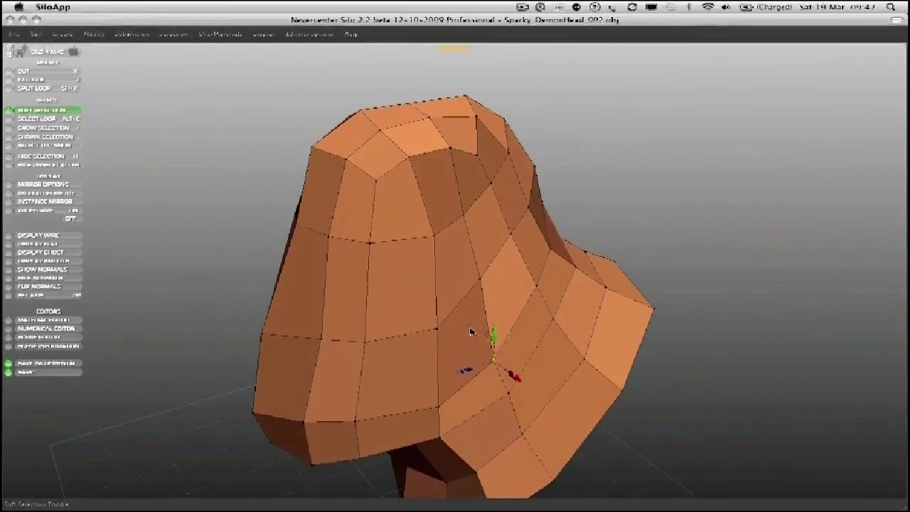
scroll(469, 331, down, 3)
middle_drag(469, 332, 540, 223)
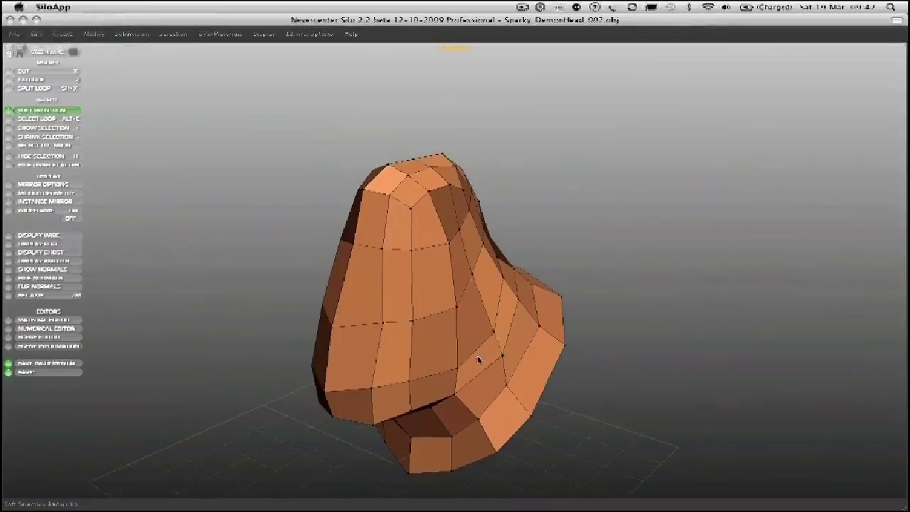
shift+middle_drag(477, 363, 524, 367)
drag(524, 367, 491, 256)
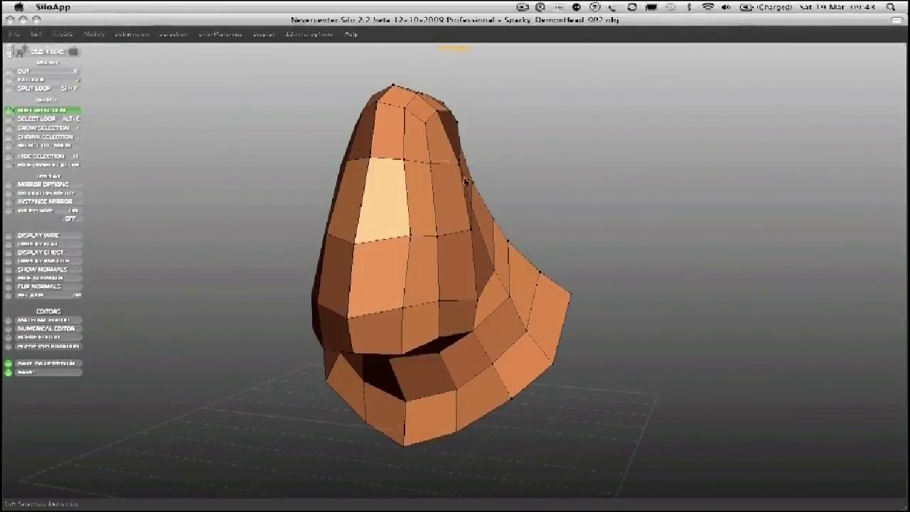
mouse_move(465, 182)
mouse_down()
mouse_move(465, 160)
mouse_move(470, 222)
mouse_up()
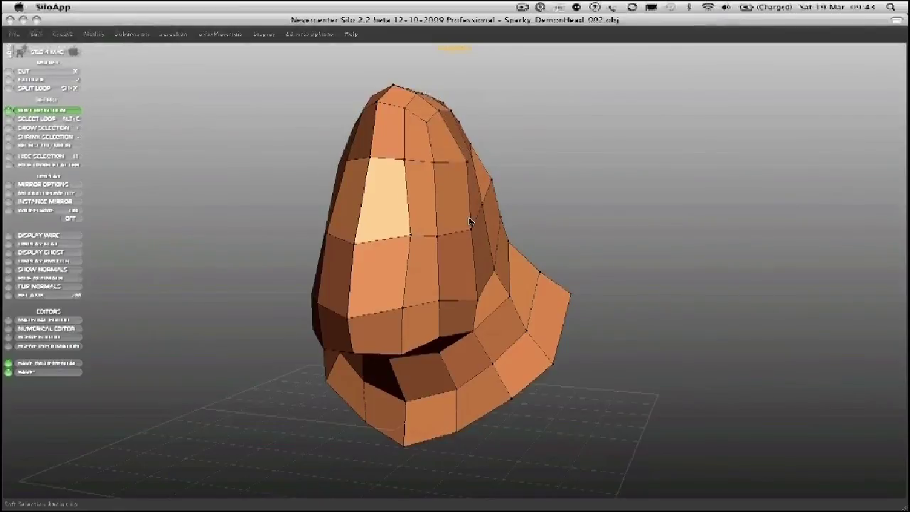
middle_drag(474, 223, 429, 278)
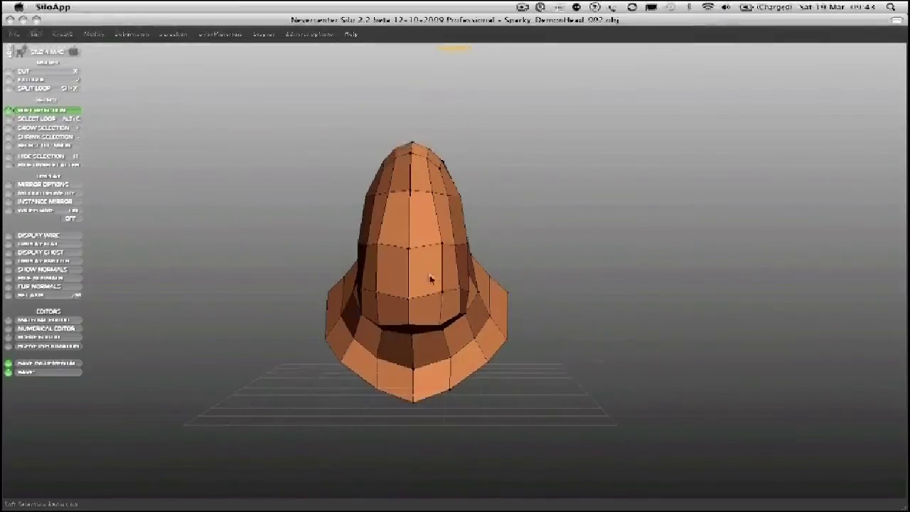
mouse_move(447, 327)
mouse_down()
mouse_move(451, 320)
mouse_move(485, 377)
mouse_move(459, 390)
mouse_move(457, 372)
mouse_up()
middle_drag(457, 372, 434, 334)
click(440, 324)
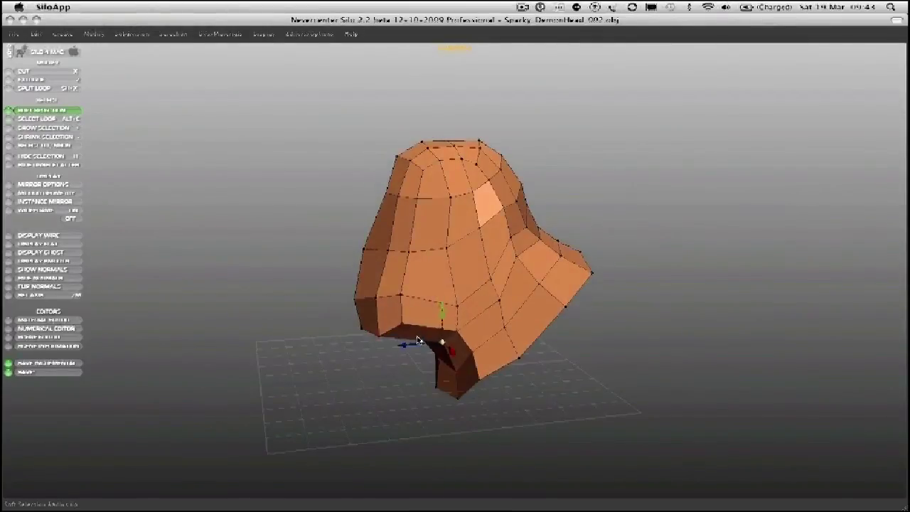
- Pull the left flank outward, raise the crown, and push the snout and lower jaw down
middle_drag(335, 375, 384, 317)
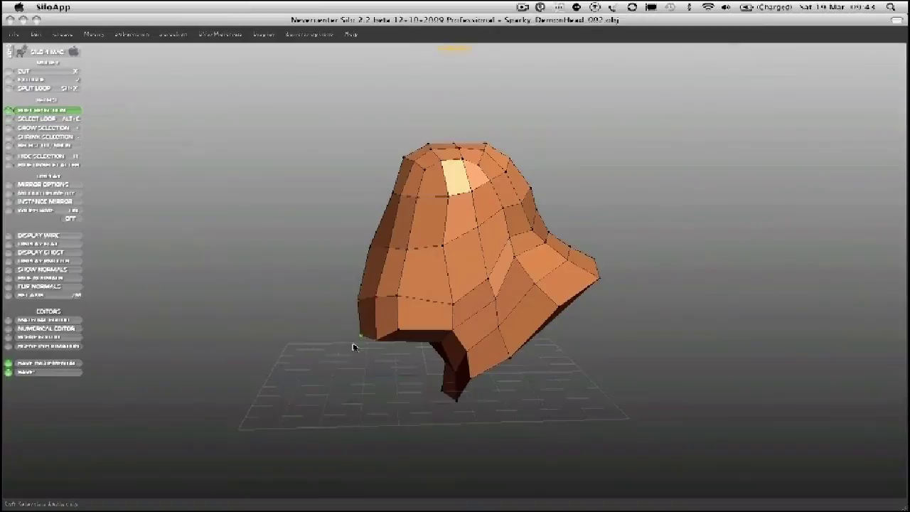
drag(371, 260, 371, 250)
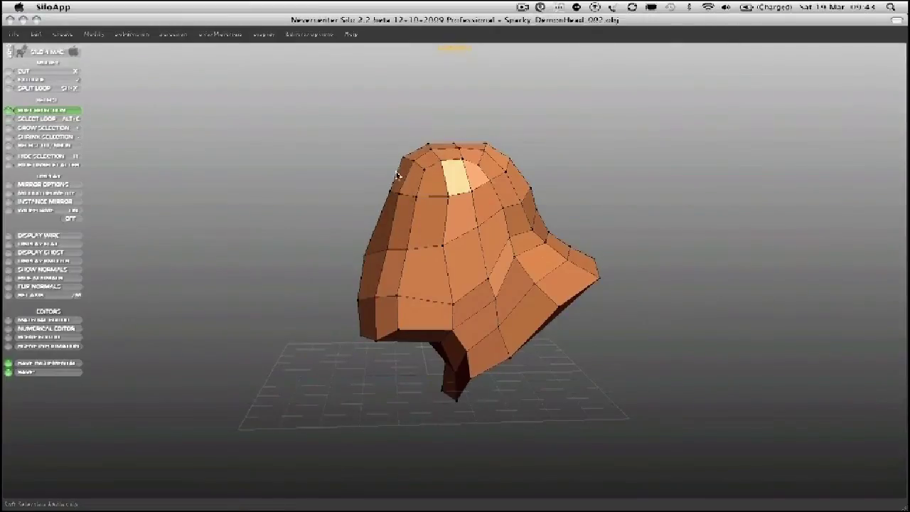
mouse_move(448, 136)
mouse_down()
mouse_move(471, 135)
mouse_move(514, 158)
mouse_move(533, 205)
mouse_up()
drag(567, 258, 515, 372)
mouse_move(459, 410)
mouse_down()
mouse_move(487, 397)
mouse_move(495, 362)
mouse_move(533, 327)
mouse_move(548, 223)
mouse_move(592, 260)
mouse_up()
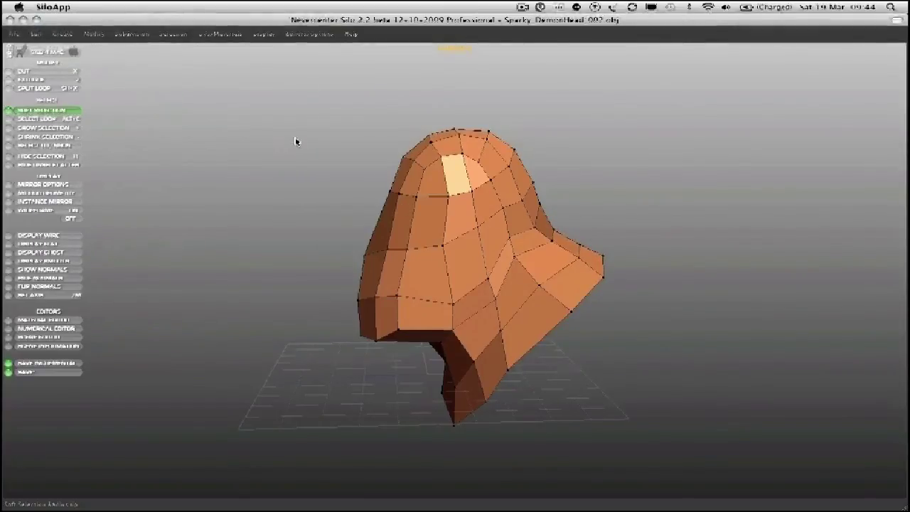
middle_drag(298, 140, 266, 103)
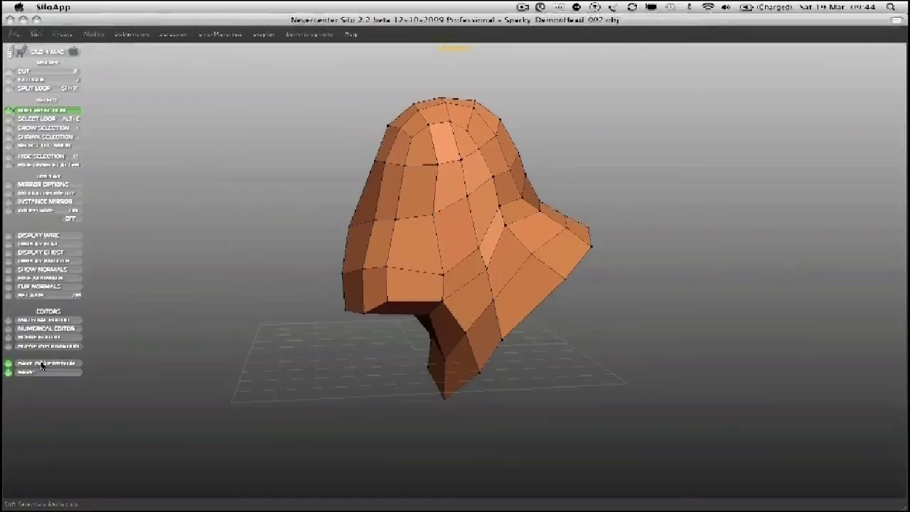
- Bulge the back of the head outward at its lower and upper parts
middle_drag(246, 259, 288, 273)
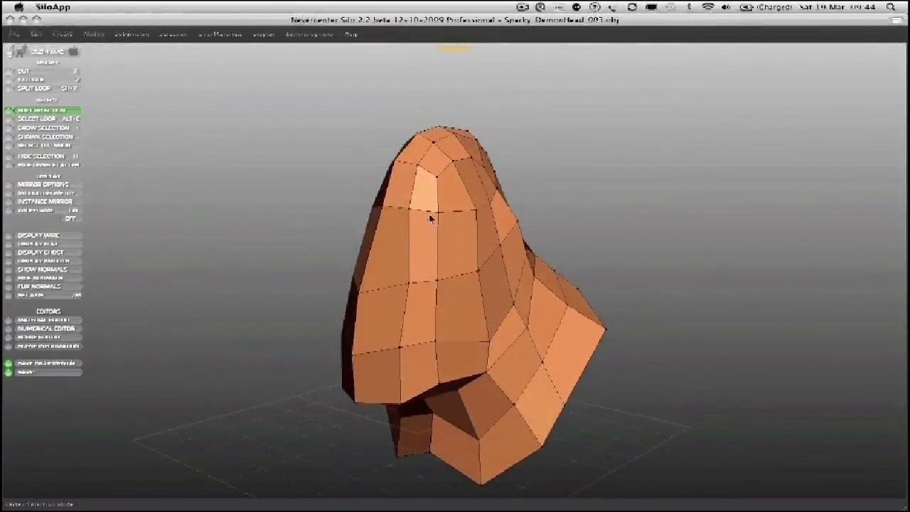
drag(430, 219, 441, 221)
middle_drag(405, 229, 332, 214)
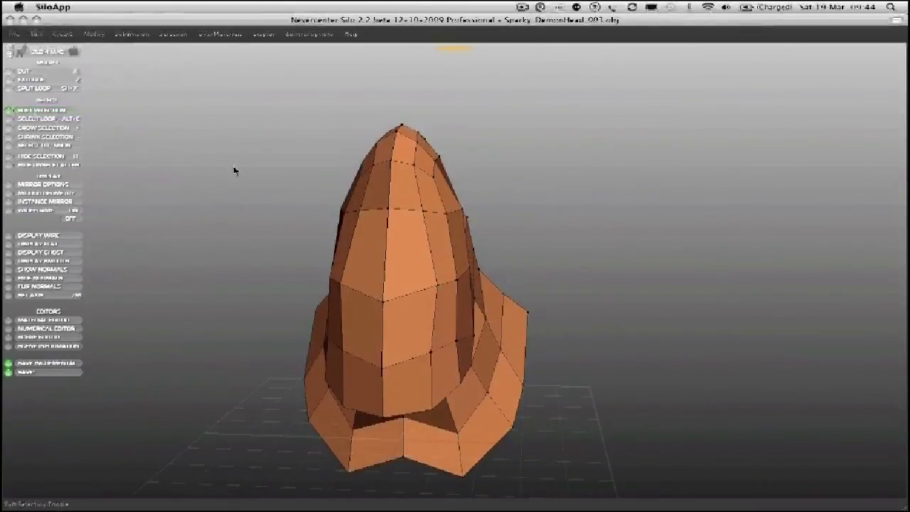
middle_drag(234, 171, 302, 163)
drag(460, 259, 490, 252)
drag(498, 325, 506, 324)
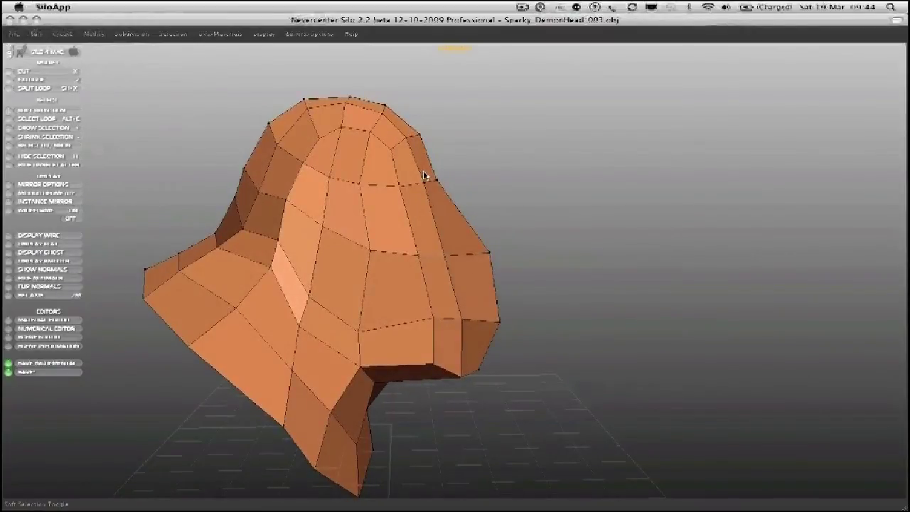
drag(442, 182, 467, 186)
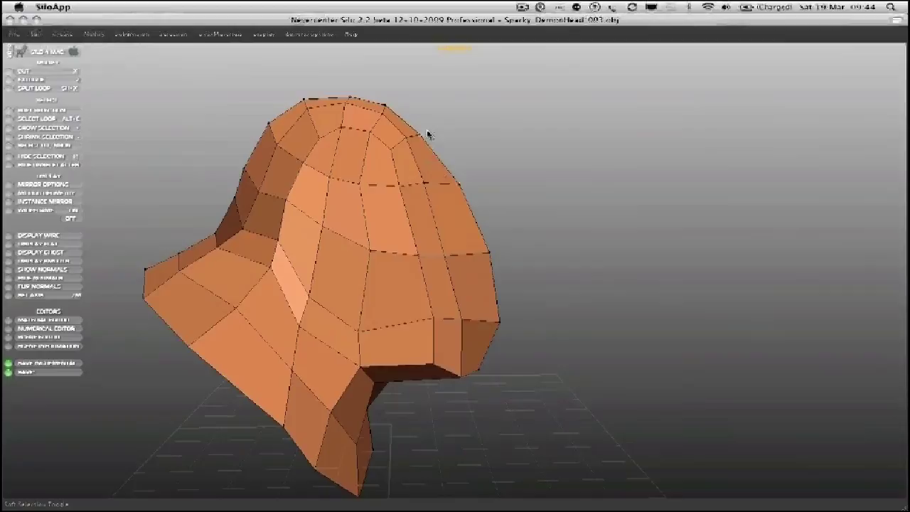
middle_drag(428, 133, 487, 319)
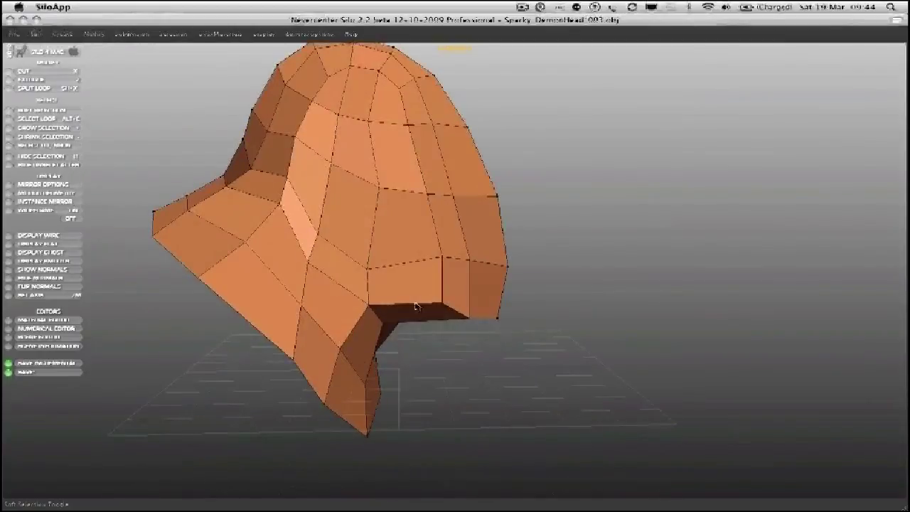
middle_drag(415, 305, 425, 253)
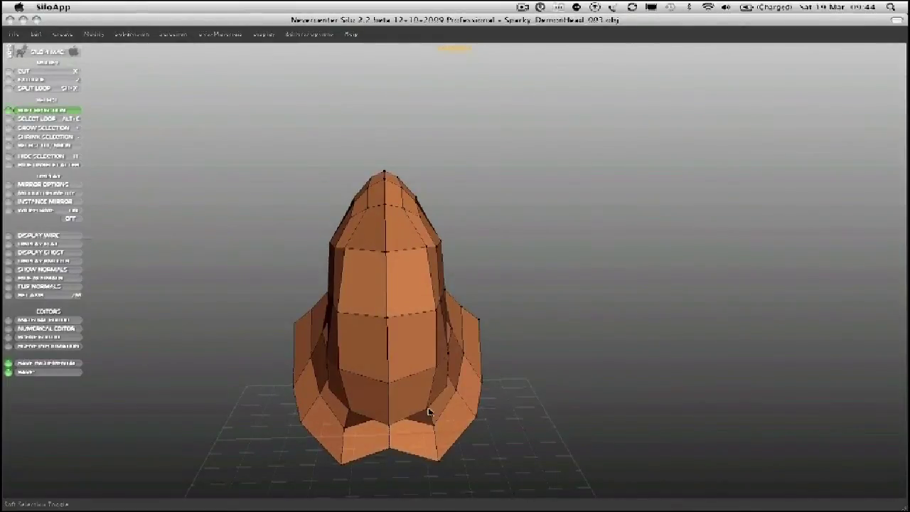
middle_drag(429, 412, 476, 307)
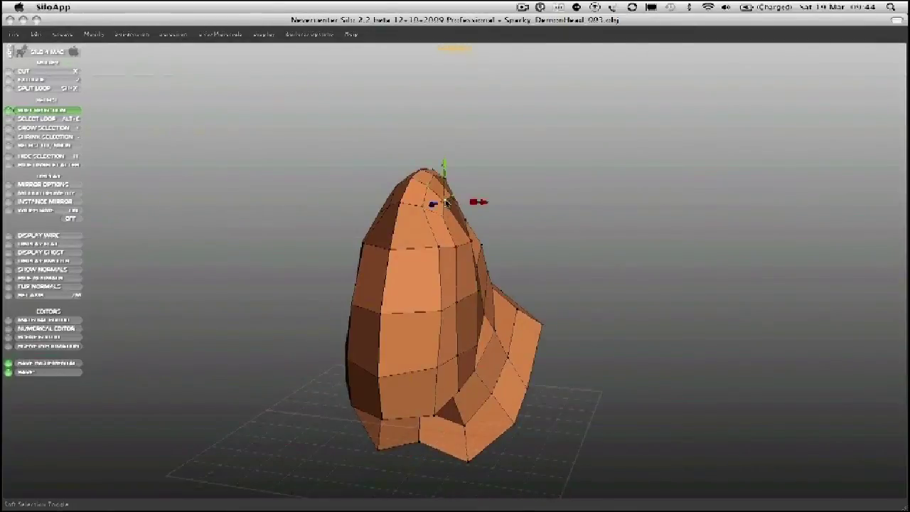
- Tuck the left side of the head inward
click(329, 201)
middle_drag(426, 205, 486, 219)
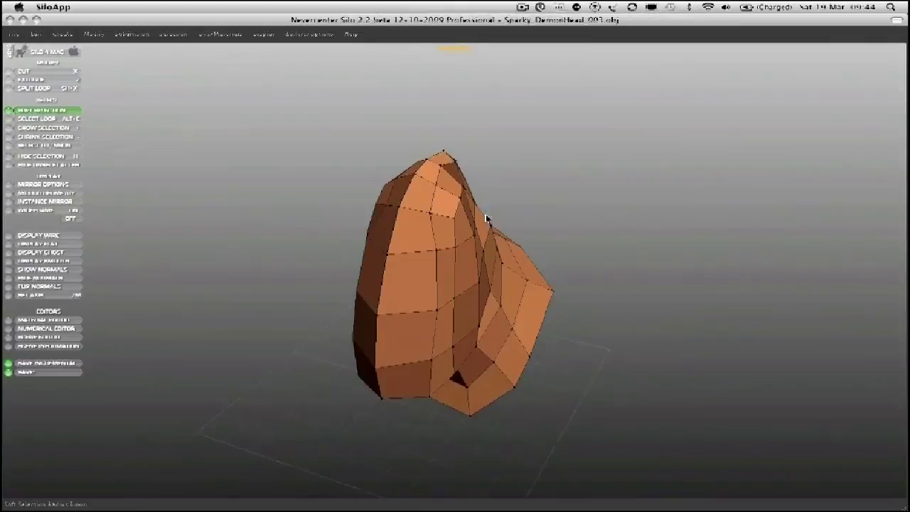
middle_drag(480, 180, 488, 179)
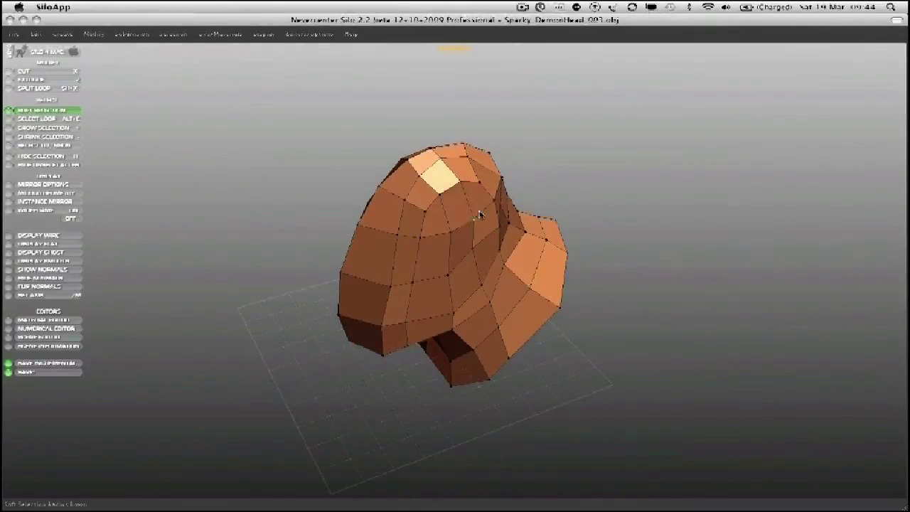
middle_drag(474, 197, 419, 320)
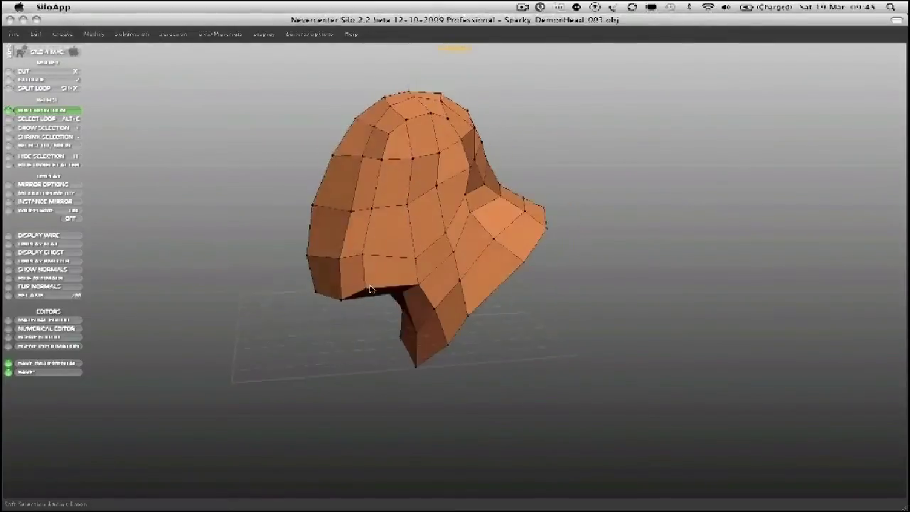
middle_drag(370, 288, 359, 301)
drag(314, 207, 328, 209)
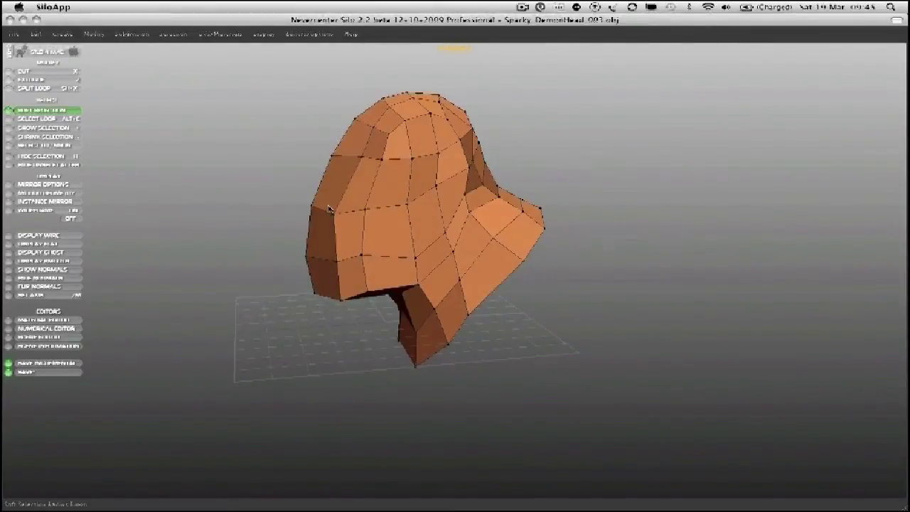
middle_drag(347, 303, 382, 288)
- Drag the front neck vertices down and narrow the band beneath the head
click(377, 331)
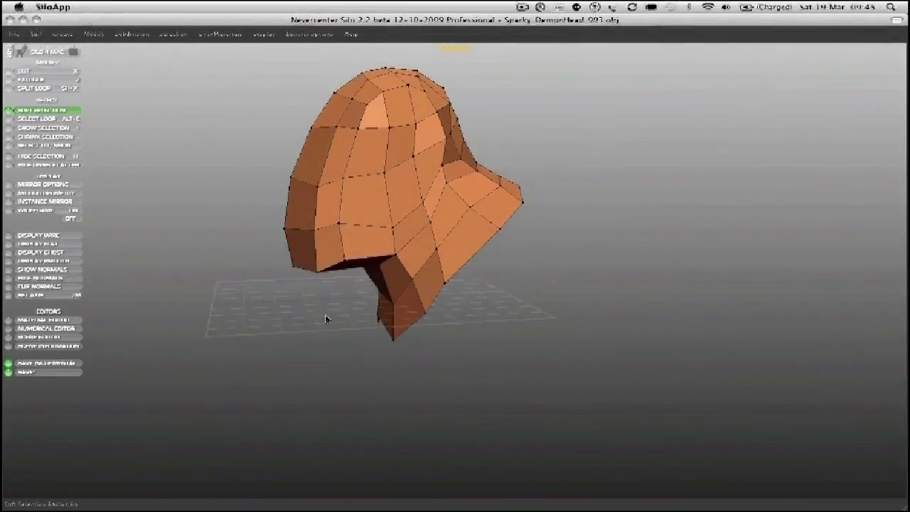
middle_drag(307, 319, 386, 321)
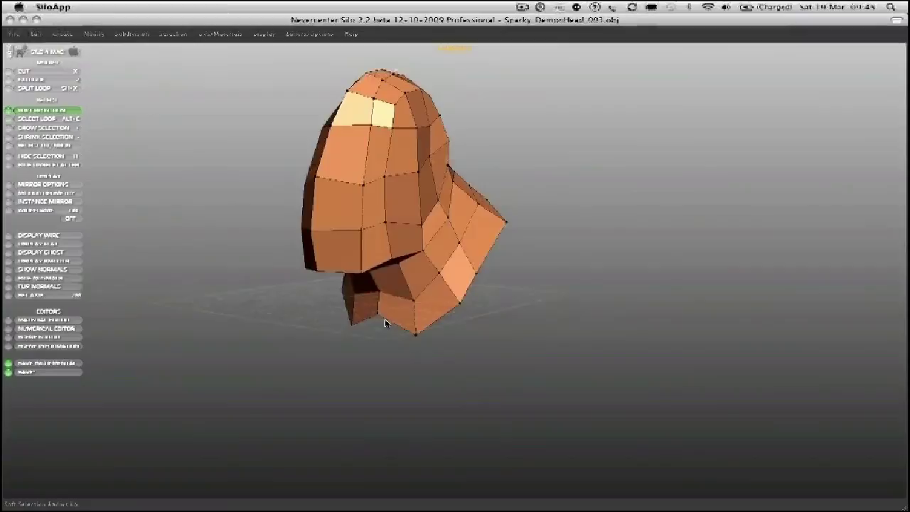
click(410, 364)
middle_drag(381, 354, 387, 270)
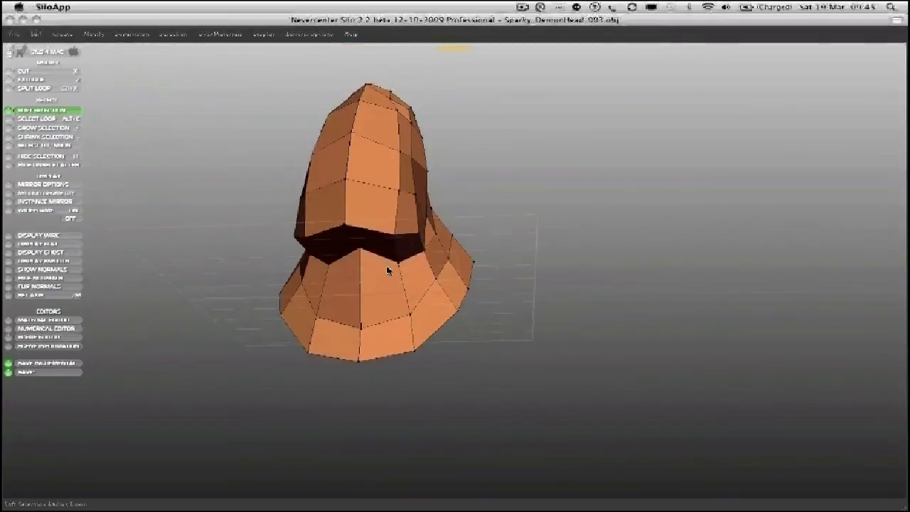
drag(364, 263, 363, 289)
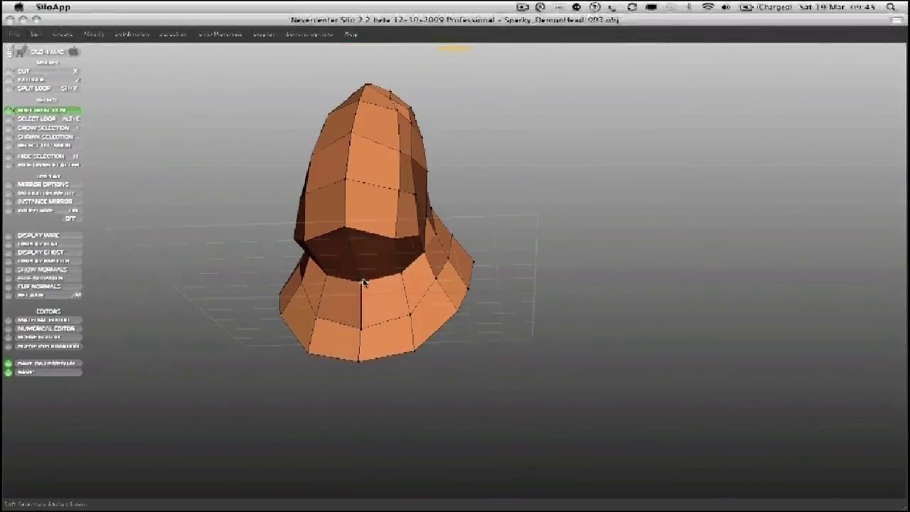
middle_drag(362, 284, 388, 243)
drag(340, 246, 341, 264)
mouse_move(341, 264)
middle_down()
mouse_move(309, 256)
mouse_move(332, 263)
middle_up()
drag(323, 252, 319, 234)
middle_drag(319, 233, 315, 284)
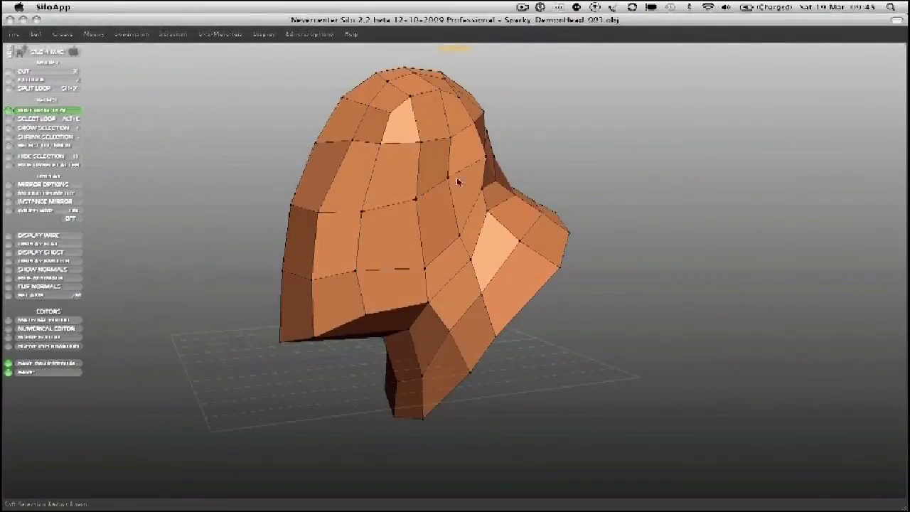
- Soft-deform the jaw vertices down and to the right
click(486, 216)
drag(486, 217, 552, 186)
middle_drag(552, 186, 494, 168)
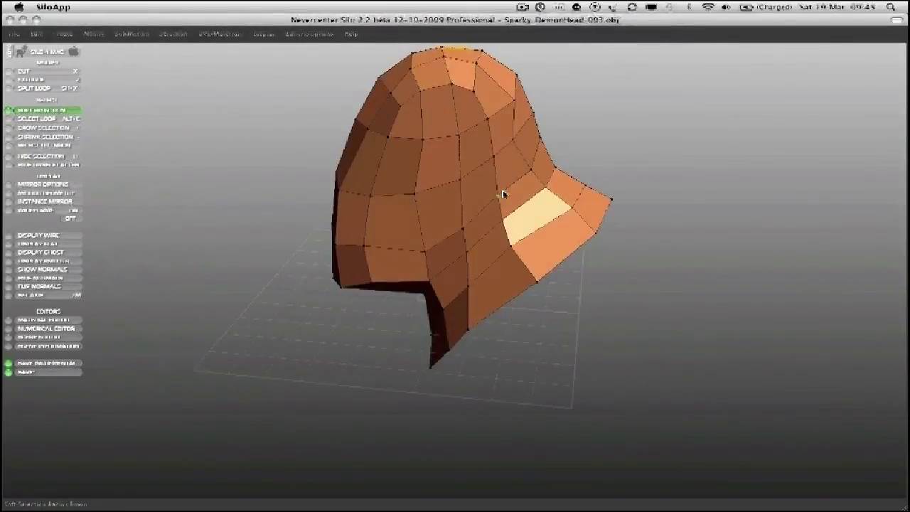
drag(516, 206, 548, 291)
mouse_move(548, 291)
middle_down()
mouse_move(567, 274)
mouse_move(548, 298)
middle_up()
drag(501, 327, 536, 368)
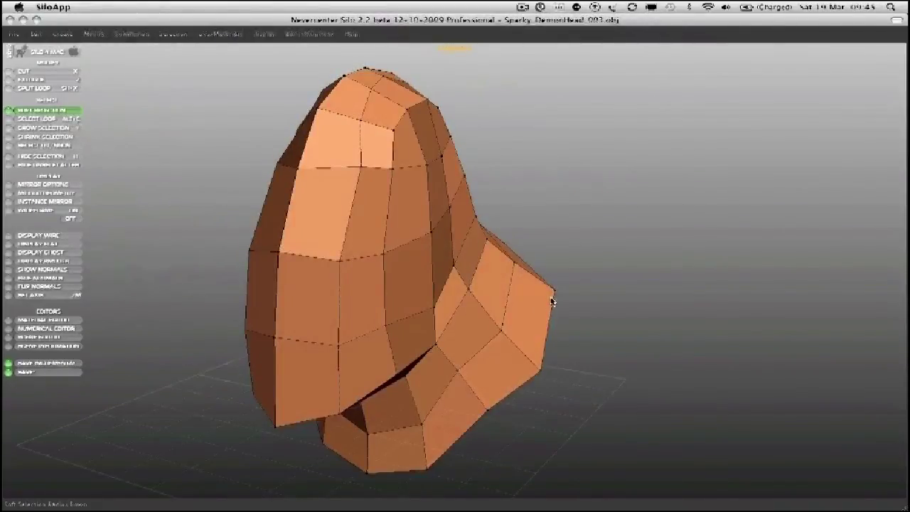
middle_drag(553, 303, 420, 252)
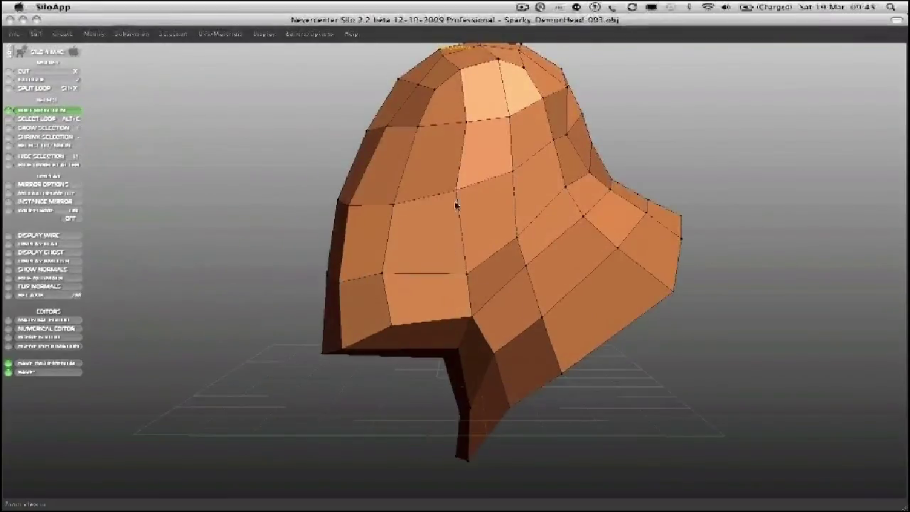
middle_drag(465, 206, 425, 144)
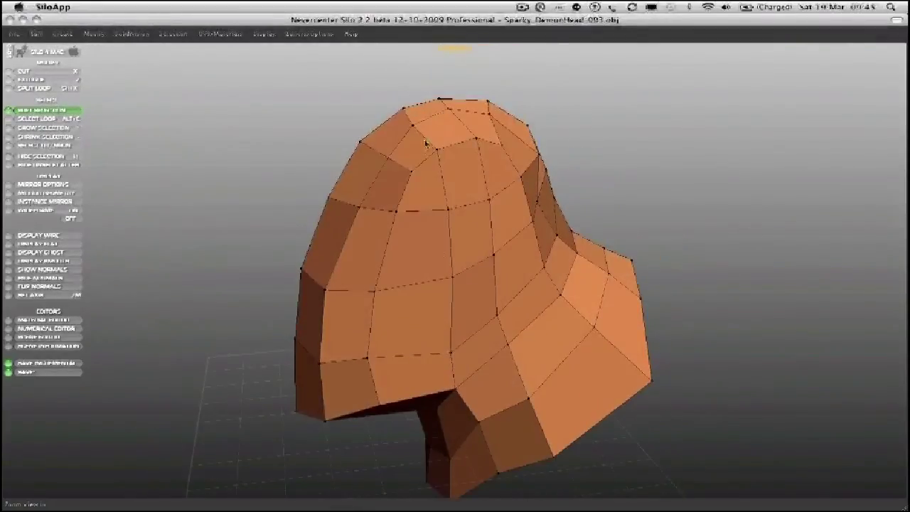
drag(438, 95, 434, 80)
middle_drag(459, 104, 524, 108)
drag(518, 109, 511, 133)
drag(542, 159, 542, 185)
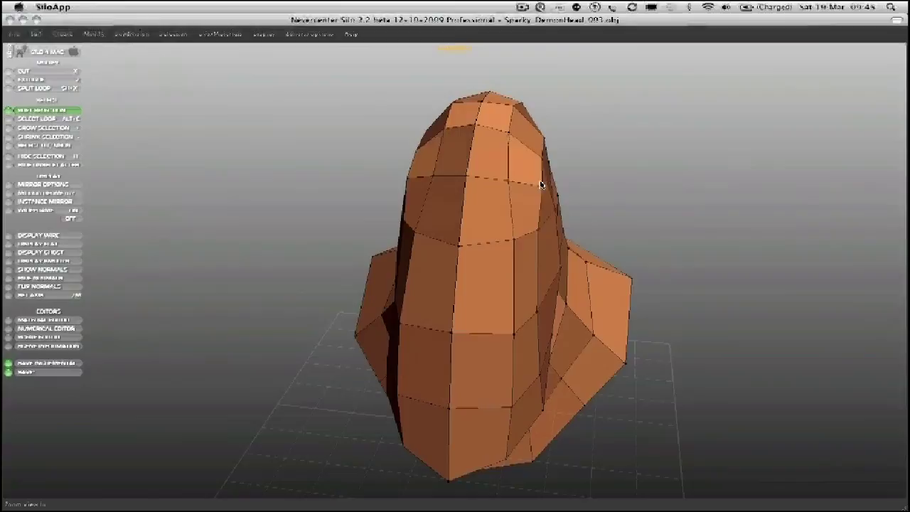
mouse_move(520, 240)
middle_down()
mouse_move(502, 240)
mouse_move(543, 235)
middle_up()
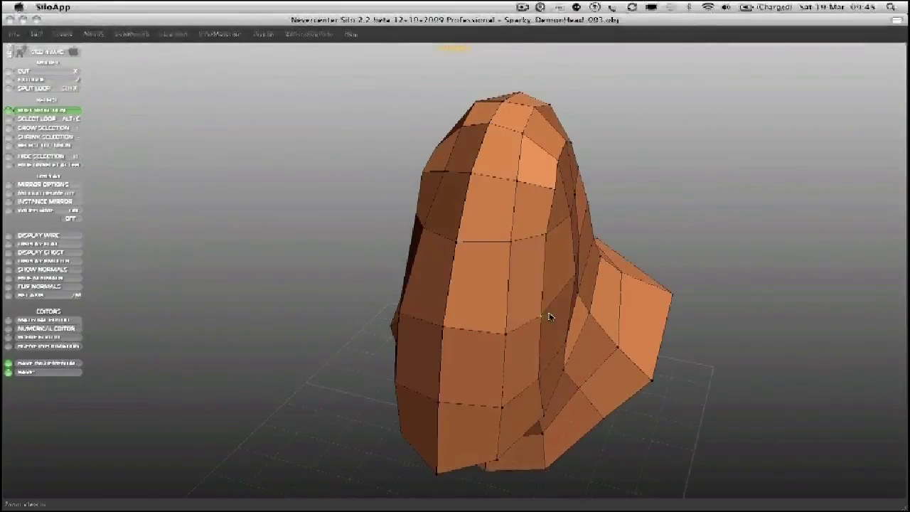
middle_drag(539, 284, 553, 239)
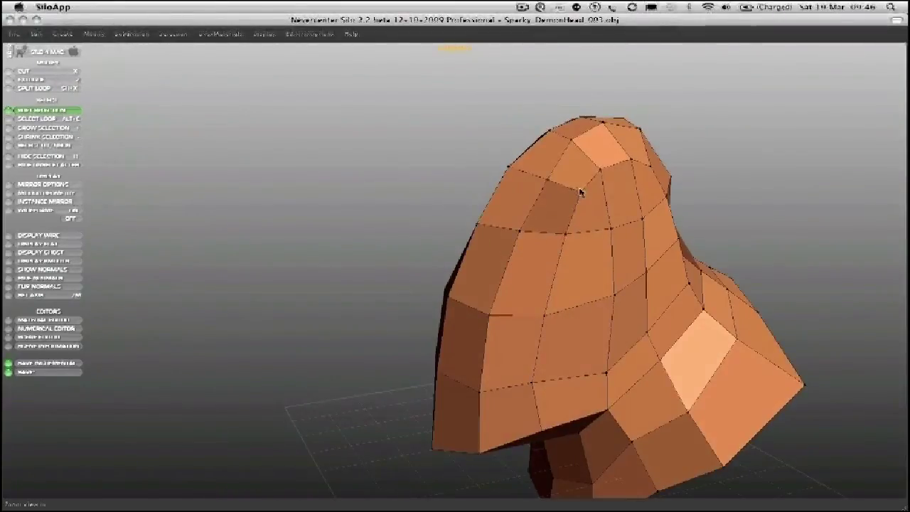
middle_drag(616, 183, 569, 246)
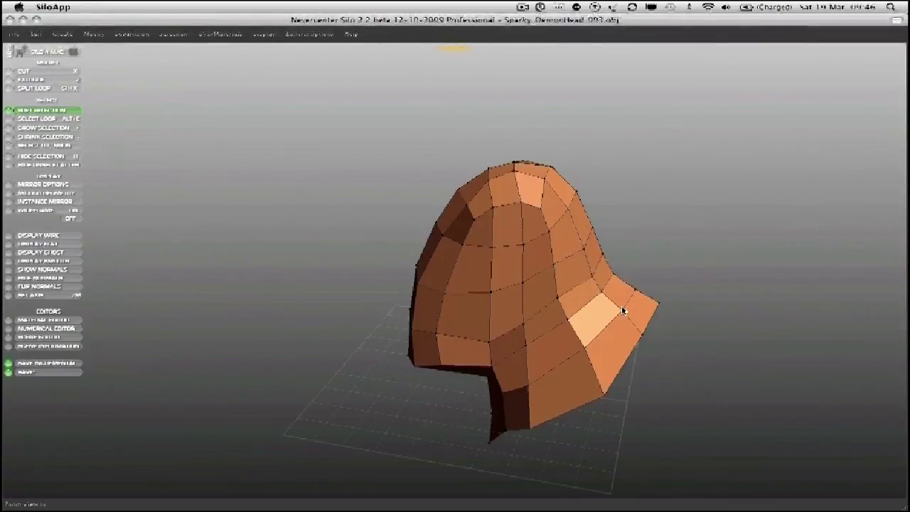
drag(623, 311, 599, 305)
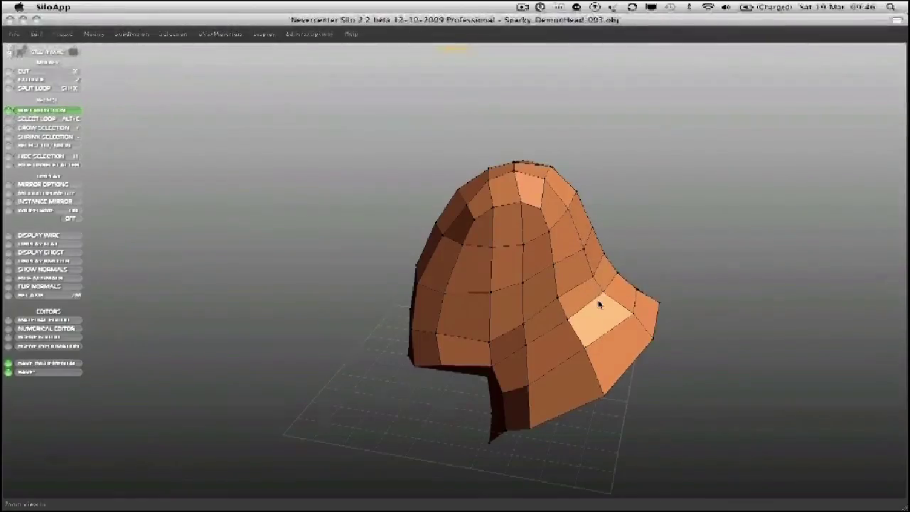
middle_drag(627, 322, 529, 256)
middle_drag(507, 382, 513, 200)
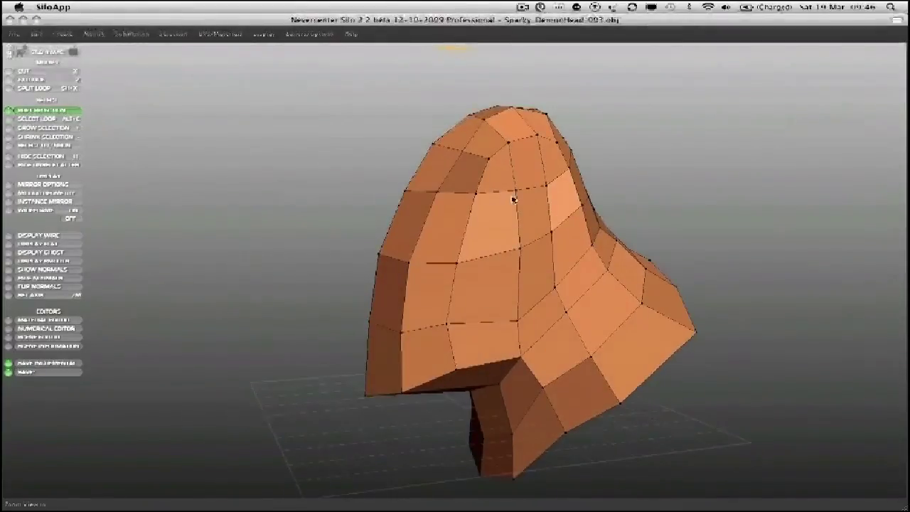
- Select the four faces of the lower jaw band and split them with a new edge loop
click(384, 359)
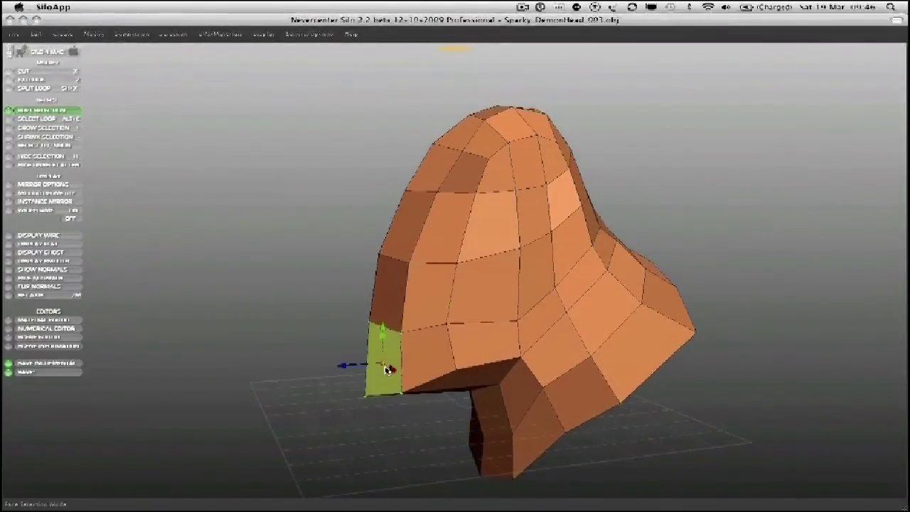
shift+click(427, 356)
shift+click(484, 345)
shift+click(530, 304)
shift+click(536, 274)
shift+click(529, 212)
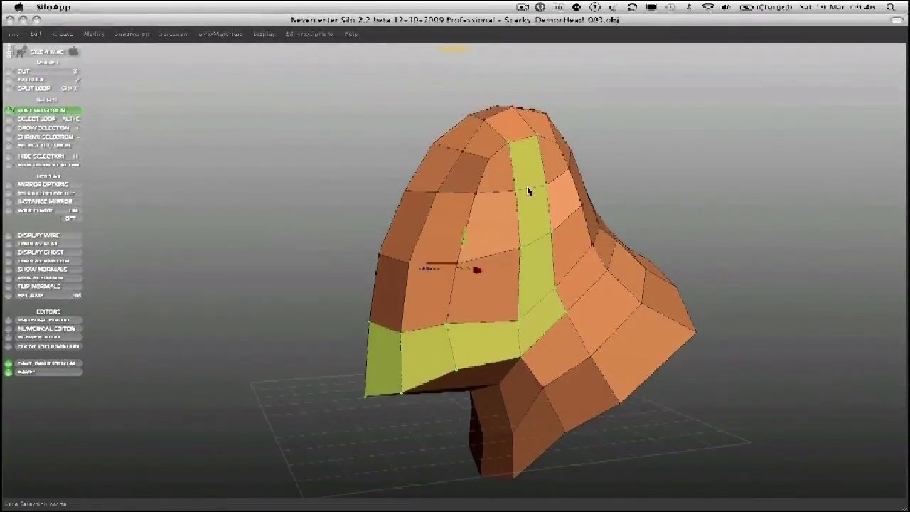
middle_drag(487, 322, 376, 315)
click(354, 173)
click(364, 375)
shift+click(406, 368)
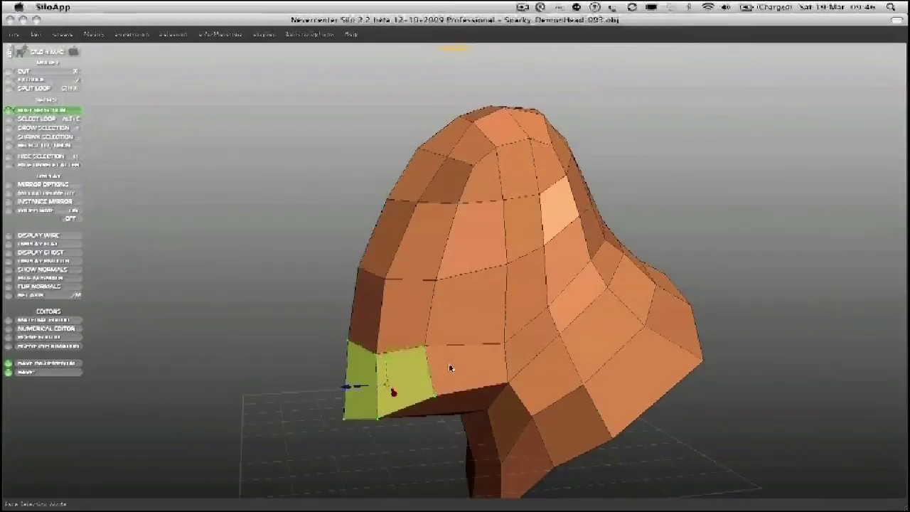
shift+click(448, 363)
shift+click(524, 349)
key(shift+x)
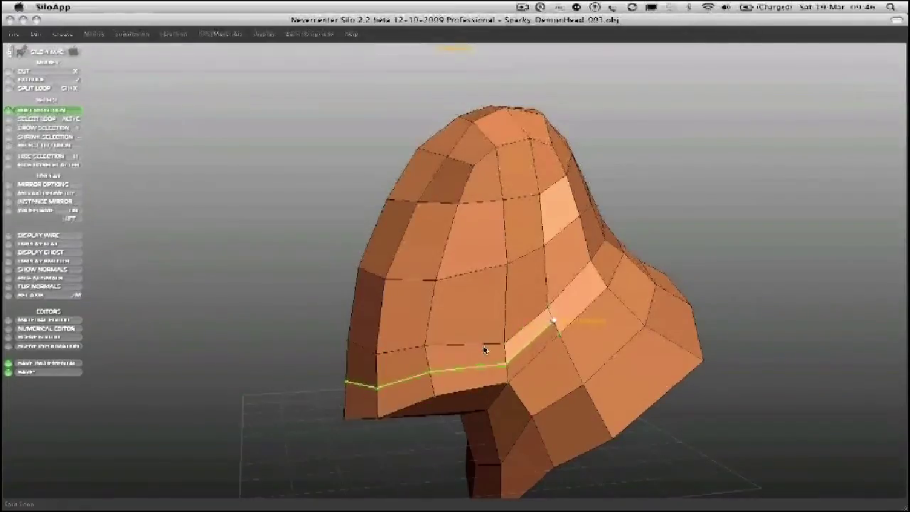
- Select the vertical face loop over the top of the head and split it with an edge loop
key(3)
click(533, 299)
shift+click(524, 234)
key(alt+c)
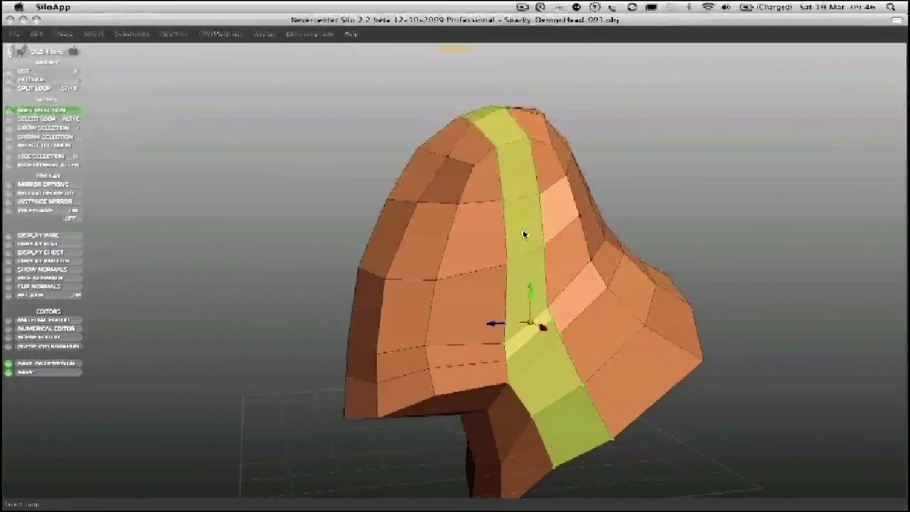
key(shift+x)
key(1)
middle_drag(488, 301, 544, 238)
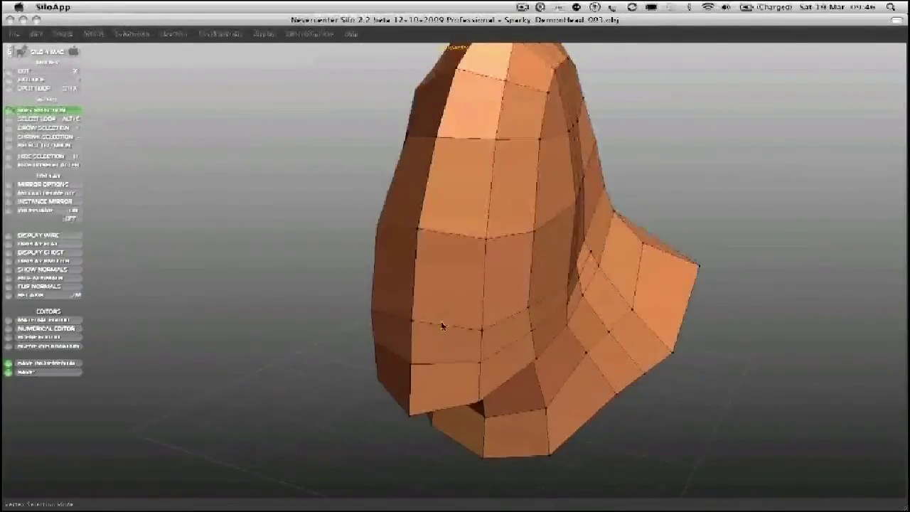
- Softly raise the chin fold, reshape the ear-cheek fold, and push out the left silhouette and neck side
middle_drag(412, 367, 490, 342)
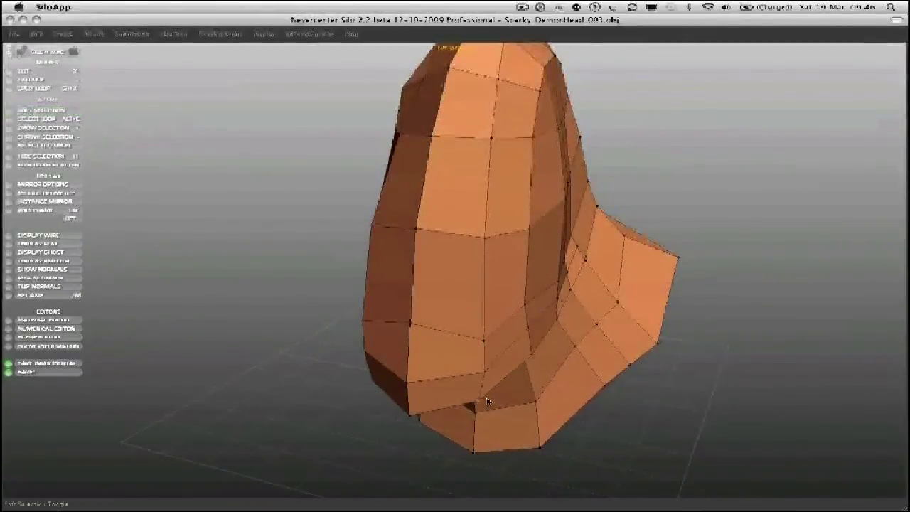
drag(488, 402, 488, 378)
mouse_move(528, 319)
mouse_down()
mouse_move(540, 327)
mouse_move(533, 310)
mouse_up()
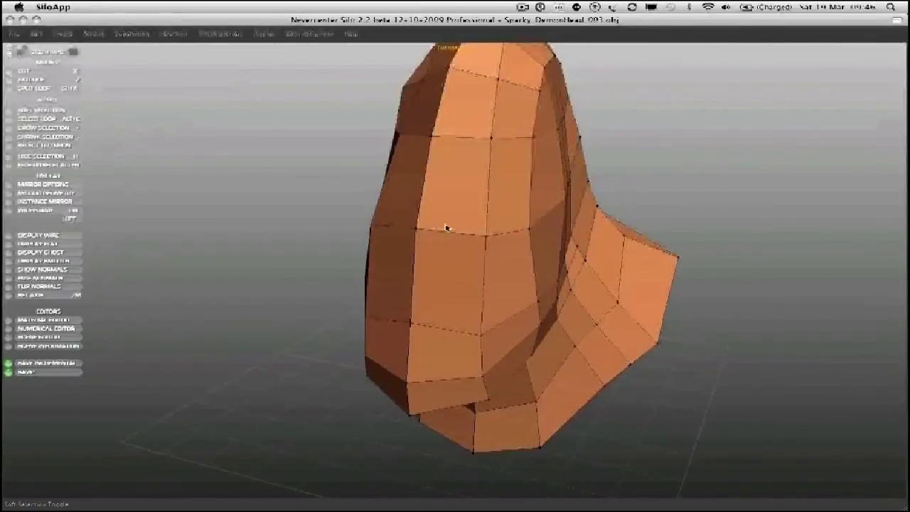
middle_drag(430, 228, 332, 277)
middle_drag(549, 292, 479, 313)
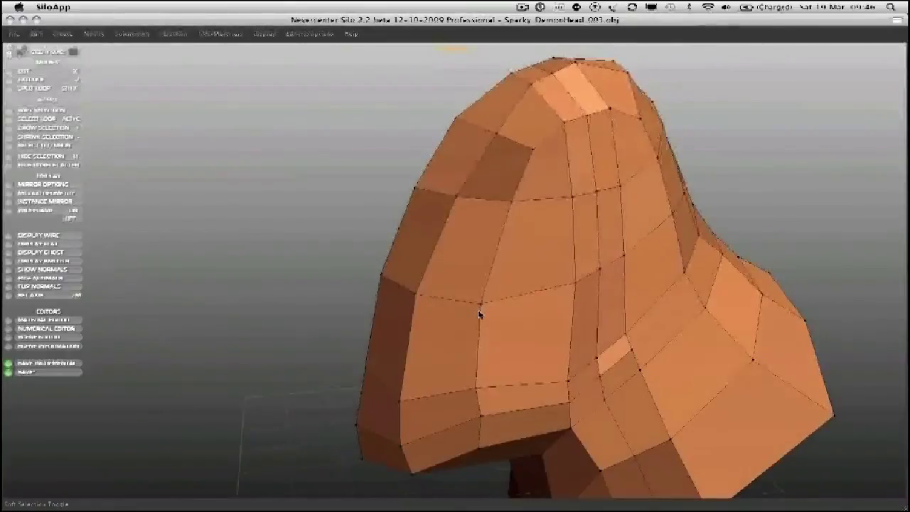
drag(398, 284, 411, 265)
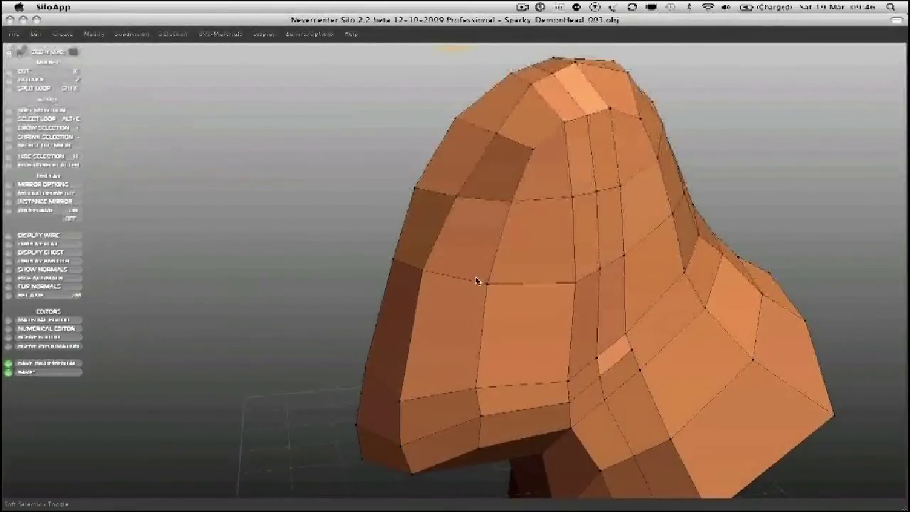
drag(571, 274, 590, 270)
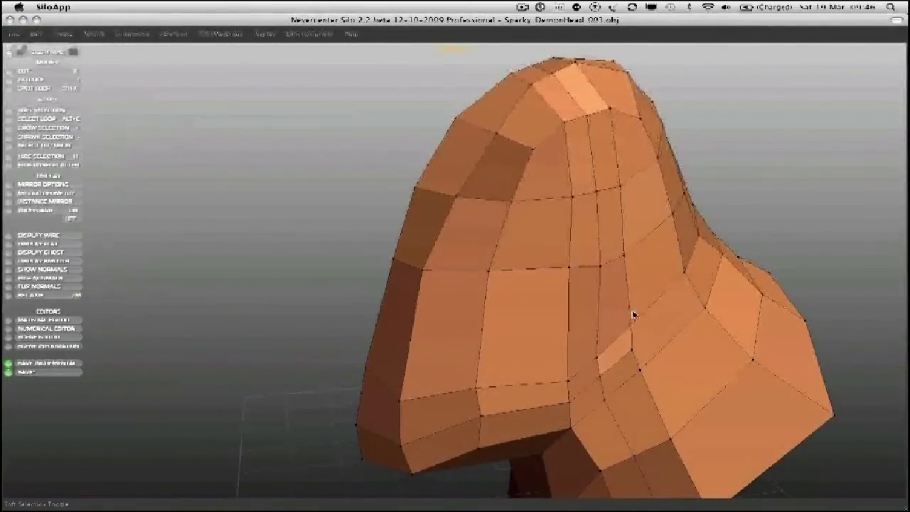
middle_drag(643, 346, 606, 364)
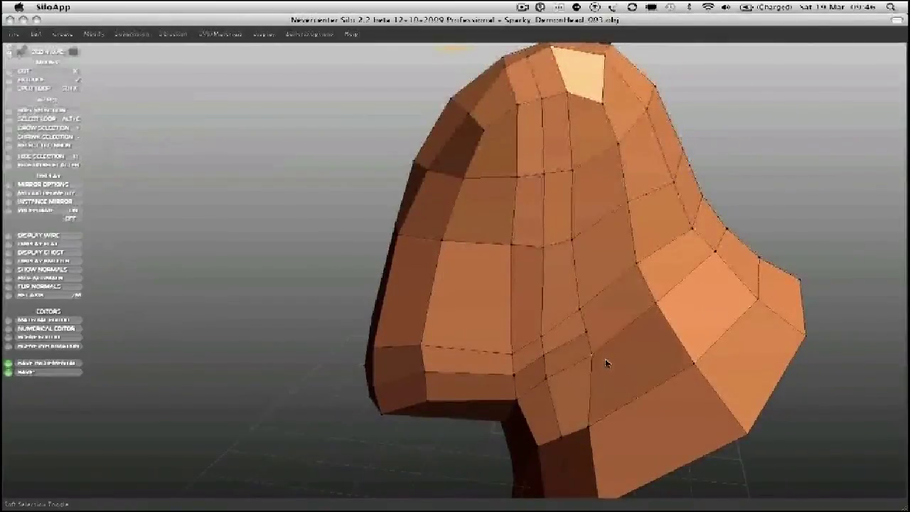
key(d)
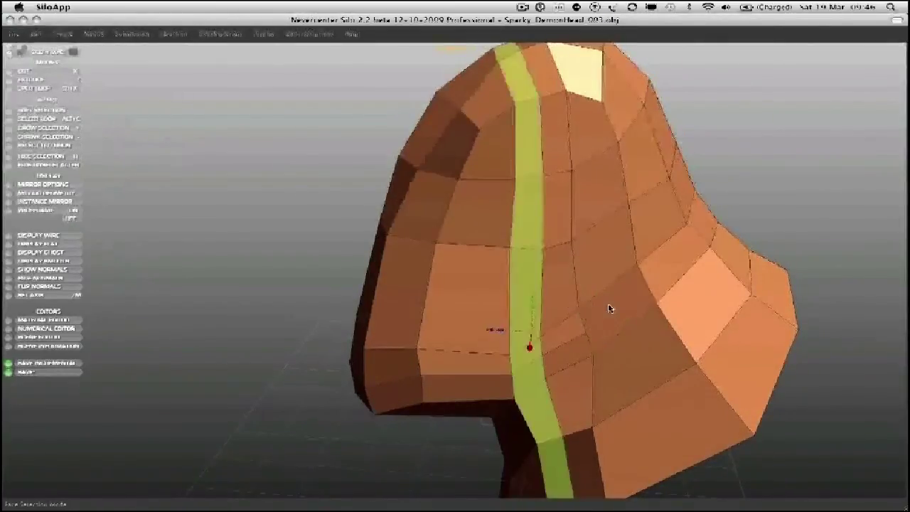
click(609, 308)
middle_drag(610, 308, 447, 328)
key(a)
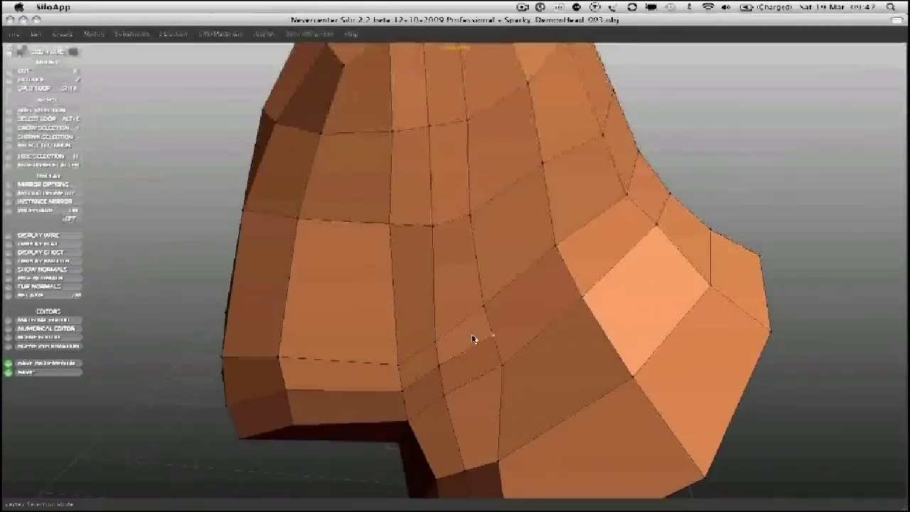
click(538, 287)
key(s)
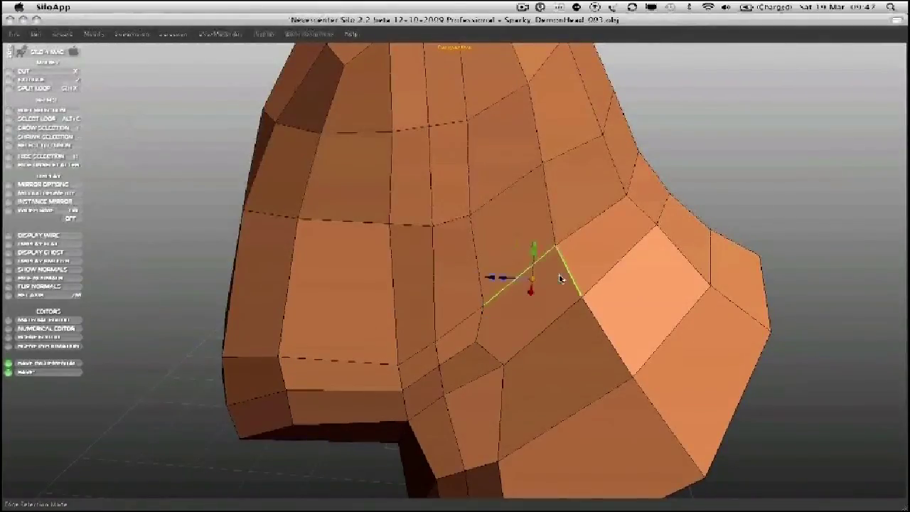
middle_drag(480, 328, 367, 252)
click(368, 253)
key(d)
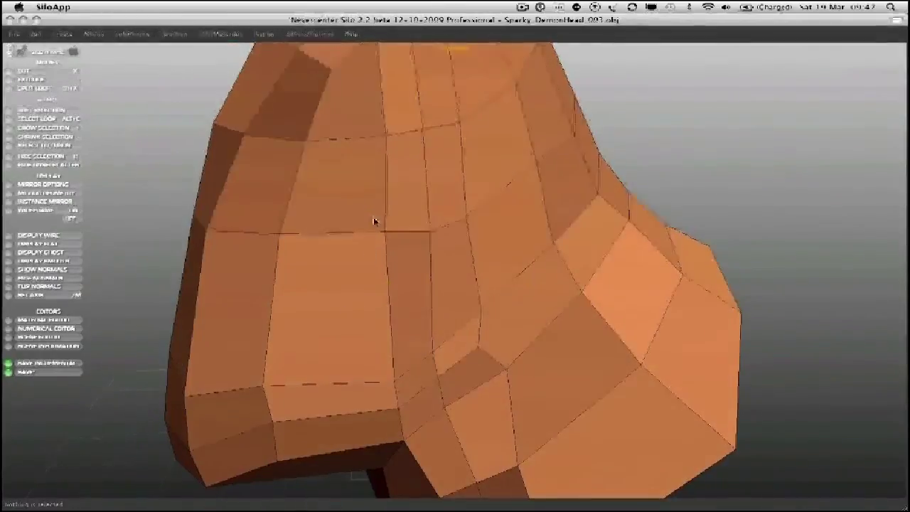
middle_drag(392, 205, 361, 222)
click(355, 253)
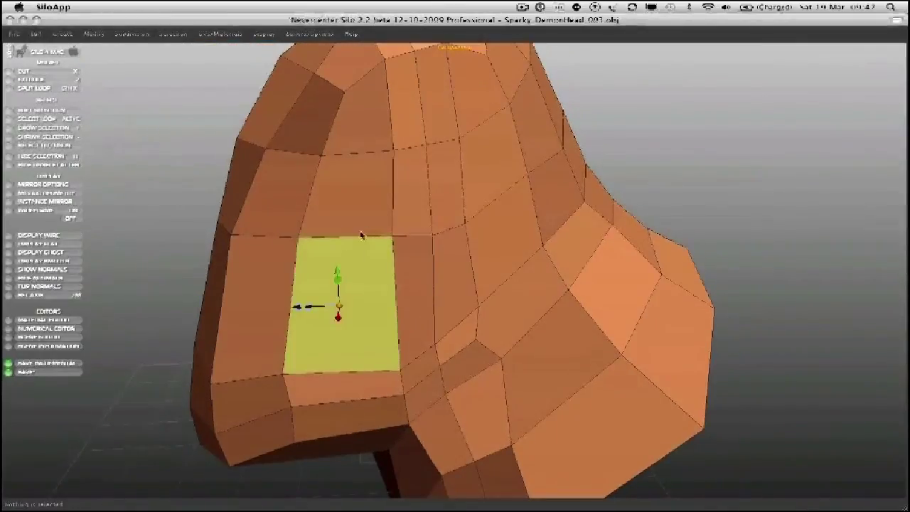
key(s)
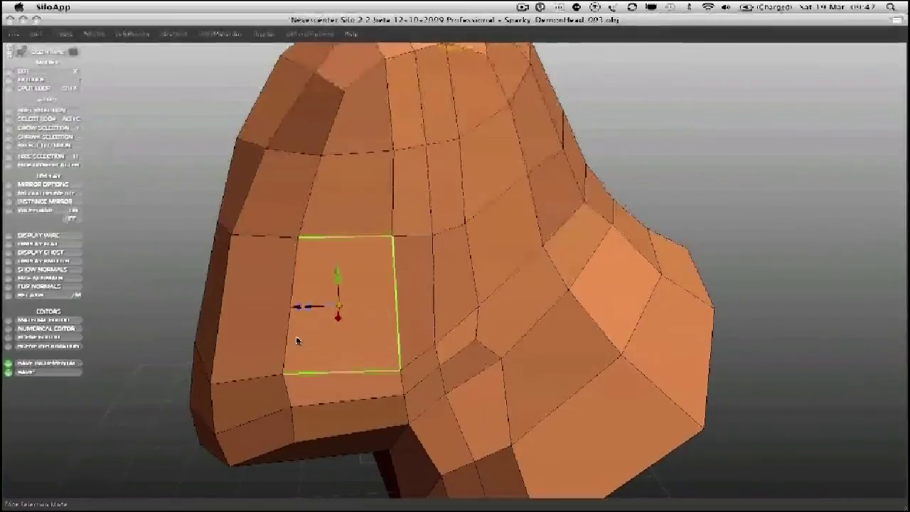
middle_drag(441, 258, 491, 281)
click(515, 313)
key(d)
click(506, 311)
click(517, 271)
mouse_move(490, 281)
mouse_down()
mouse_move(545, 240)
mouse_move(479, 292)
mouse_up()
middle_drag(478, 292, 604, 211)
click(503, 325)
click(466, 310)
click(519, 280)
click(462, 302)
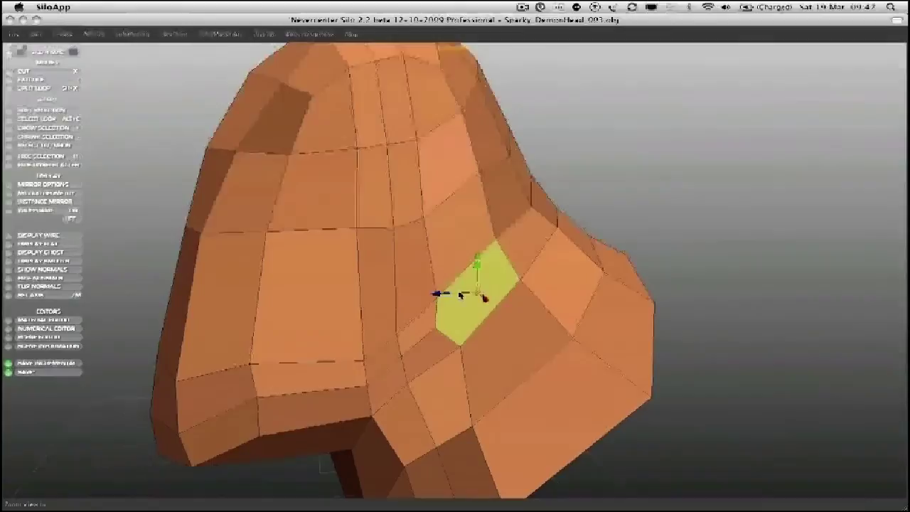
middle_drag(462, 302, 435, 315)
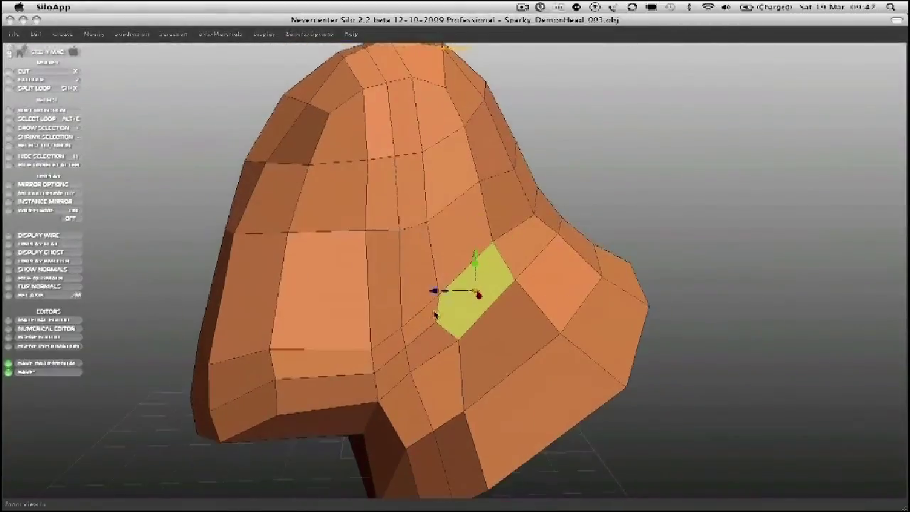
middle_drag(502, 263, 563, 260)
click(533, 280)
key(1)
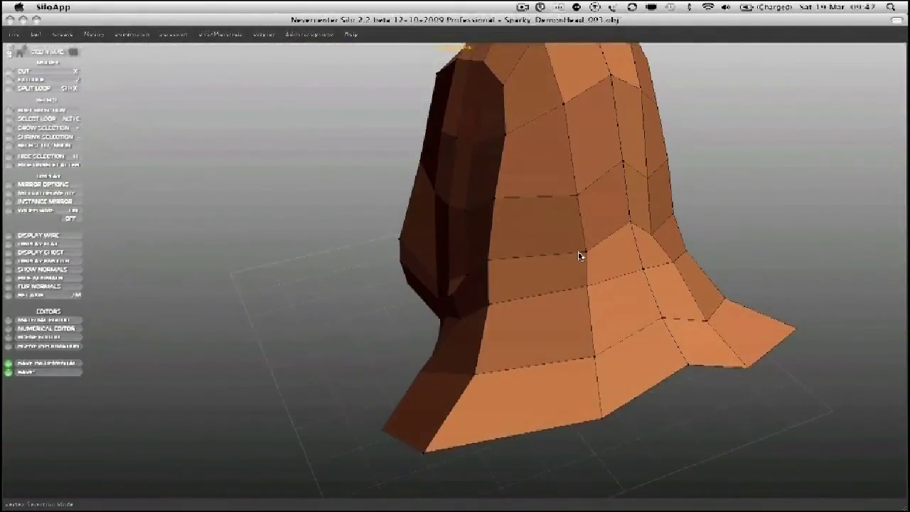
middle_drag(605, 248, 514, 276)
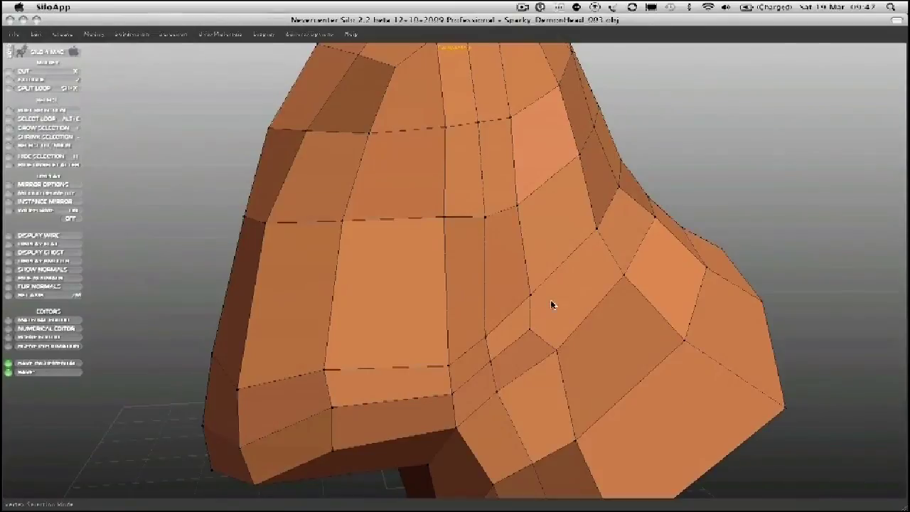
mouse_move(545, 308)
middle_down()
mouse_move(526, 299)
mouse_move(535, 298)
middle_up()
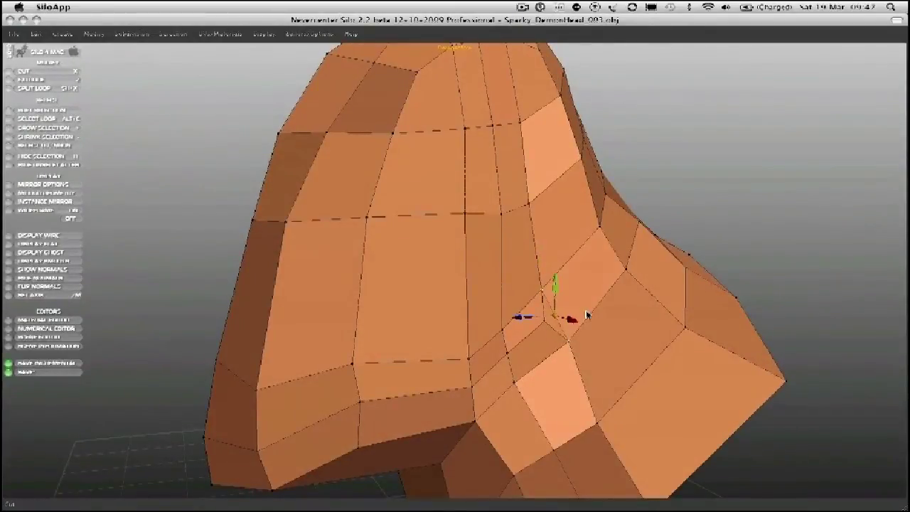
key(a)
middle_drag(532, 334, 459, 196)
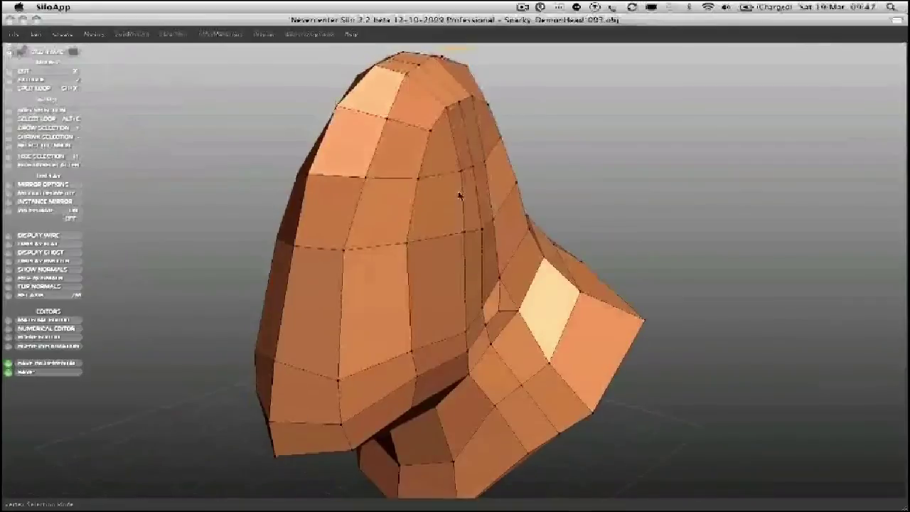